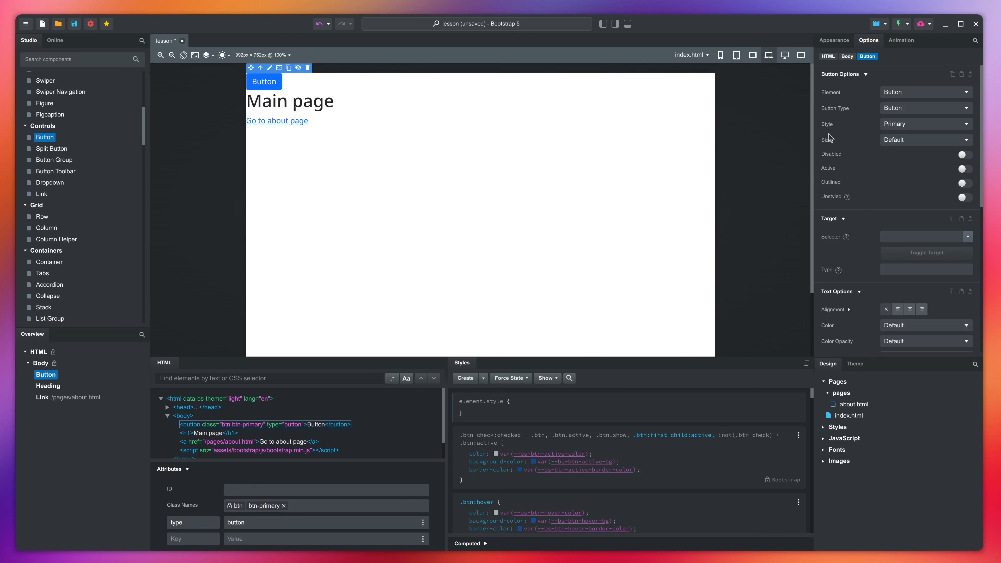
- Turn the button into a Link element and set its URL to pages/about.html
click(918, 96)
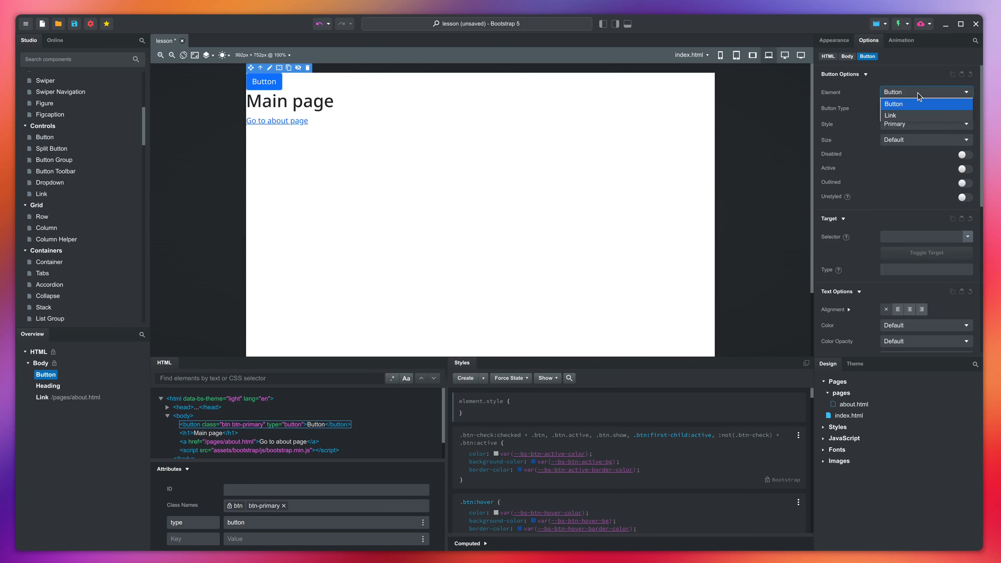
click(914, 116)
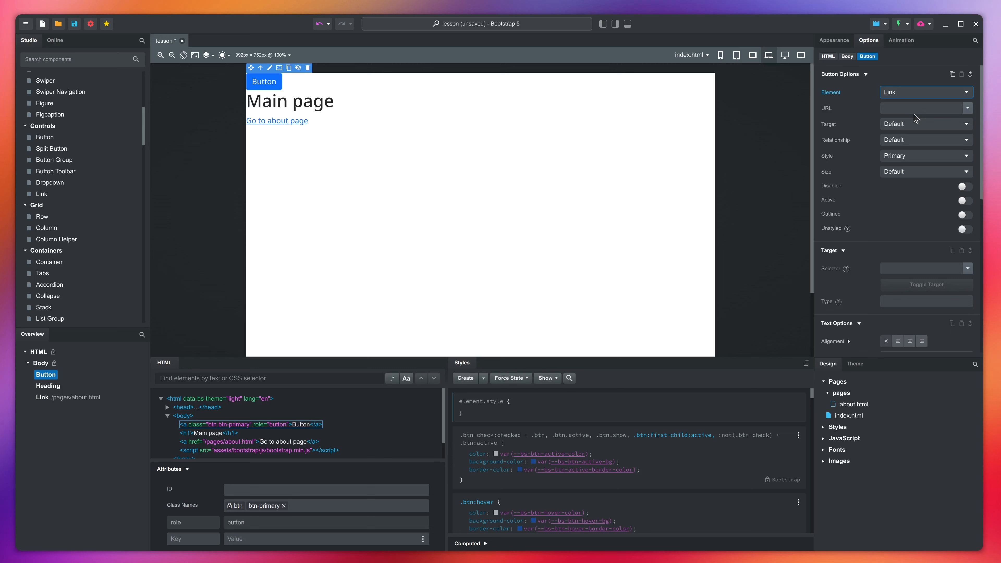
click(968, 109)
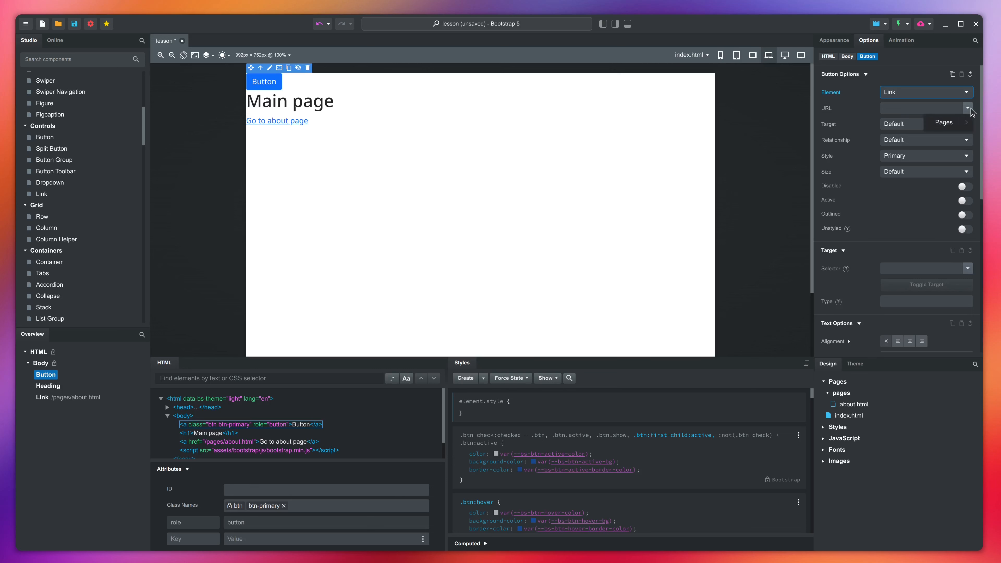
mouse_move(960, 124)
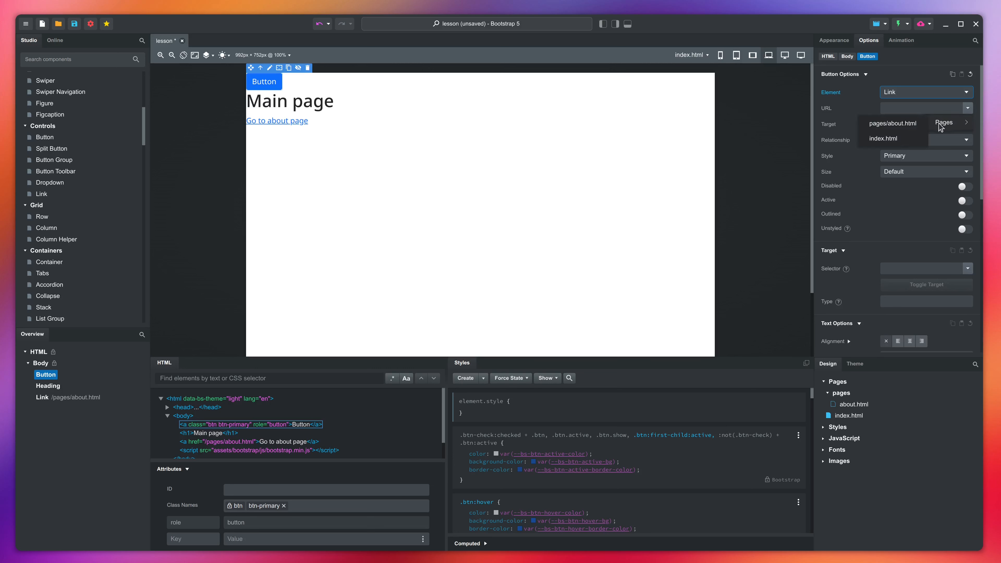
click(910, 123)
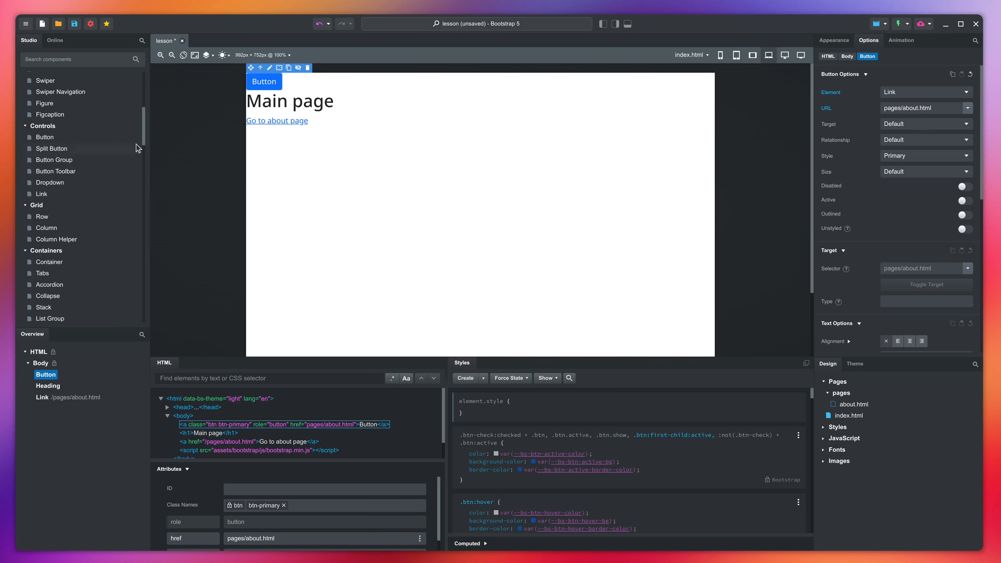
- Add a Breadcrumbs component below the about page link
drag(145, 134, 139, 322)
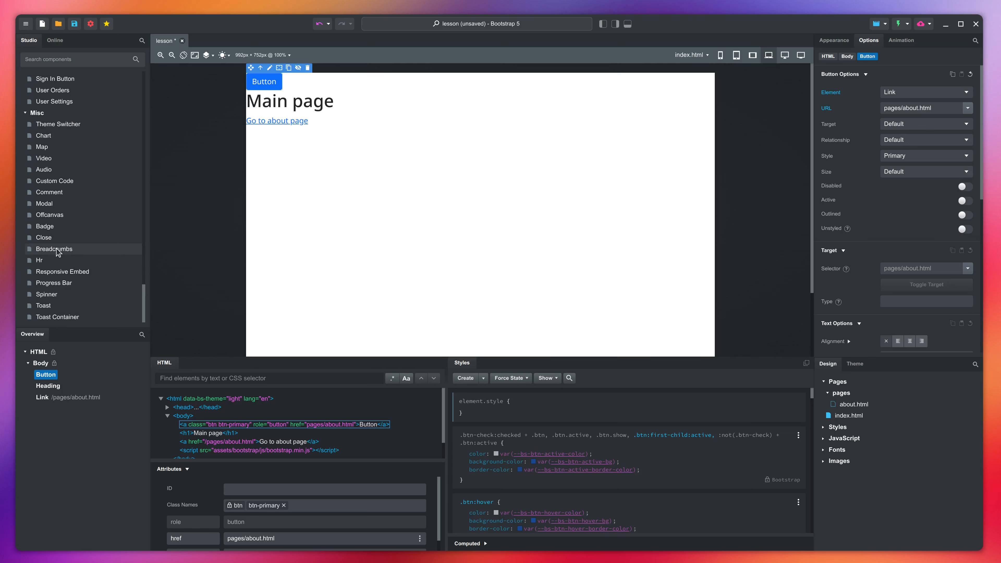
drag(57, 251, 312, 230)
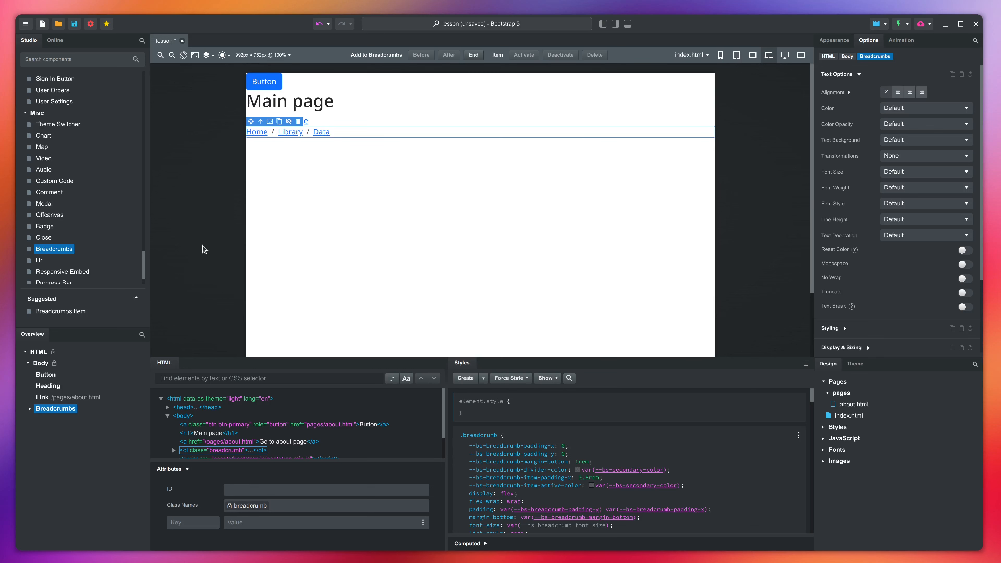
- Insert a breadcrumb item after Home and another at the end, and try the active state on Home before deactivating it
click(31, 409)
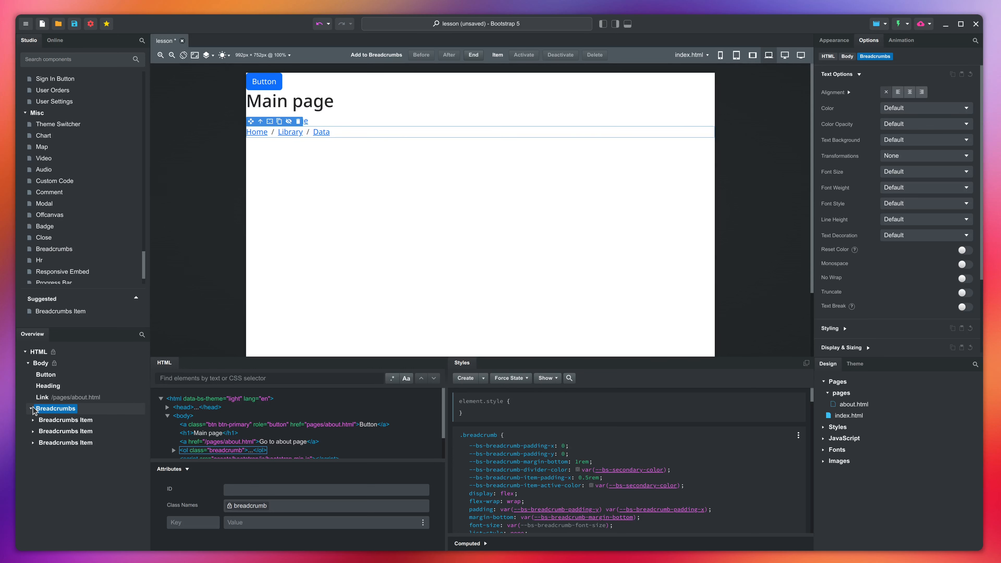
click(33, 420)
click(59, 420)
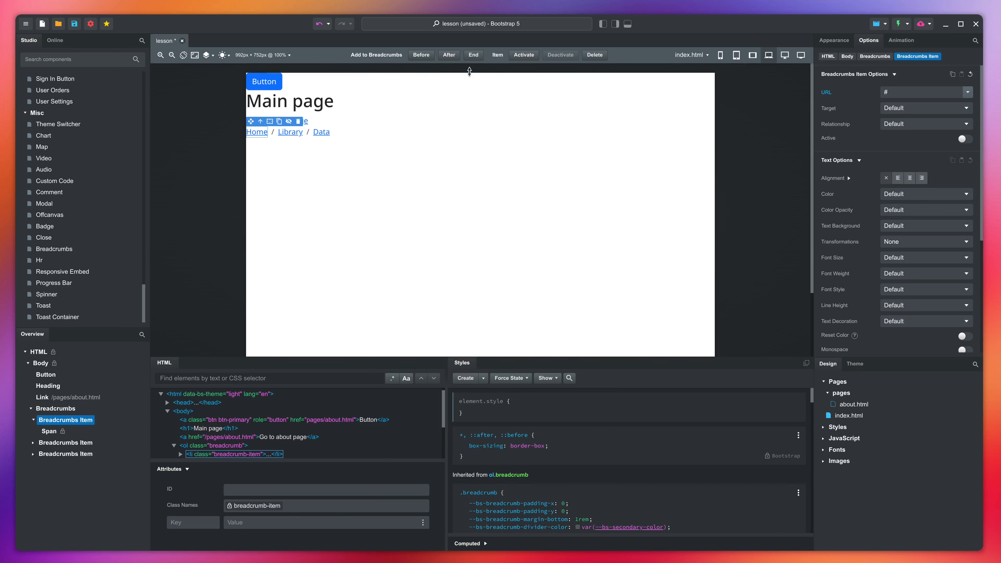
click(452, 57)
click(474, 56)
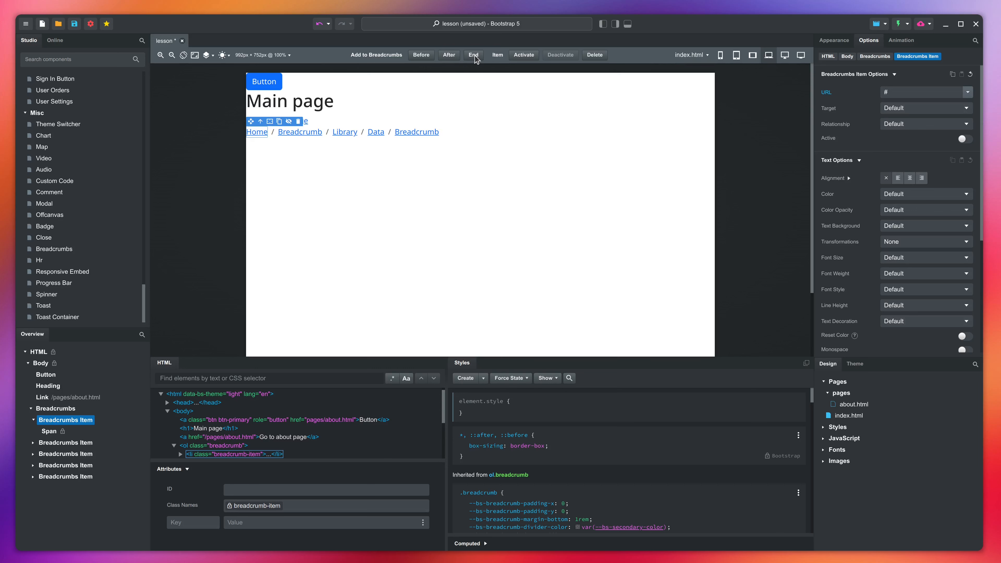
click(525, 57)
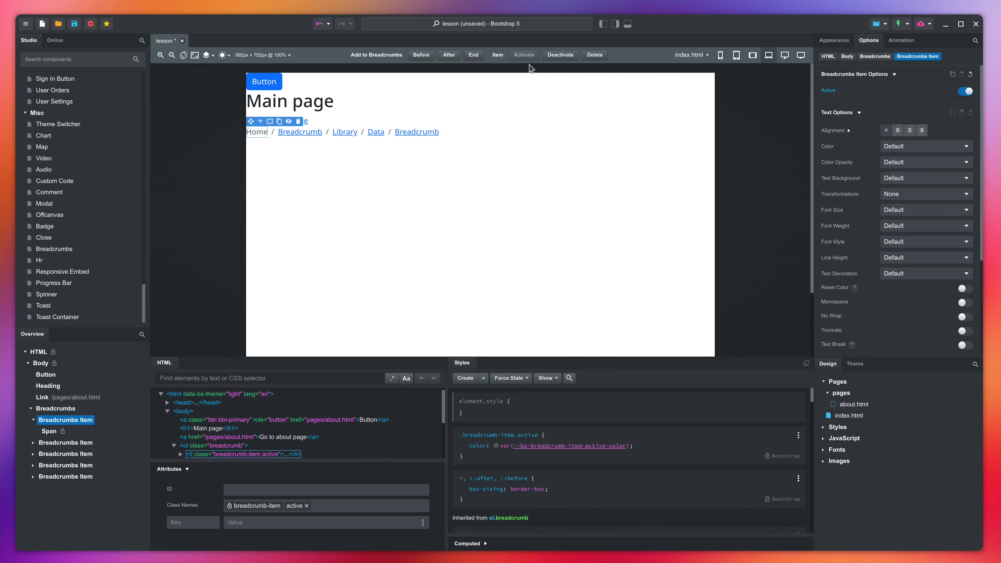
click(566, 60)
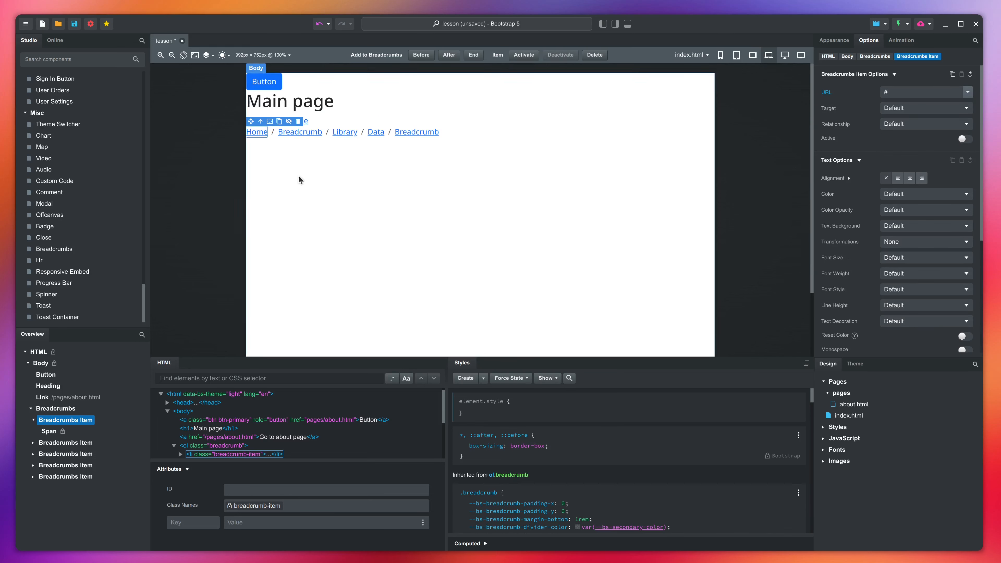
- Add a Pagination component below the breadcrumbs and select its page 3 item
drag(145, 306, 144, 182)
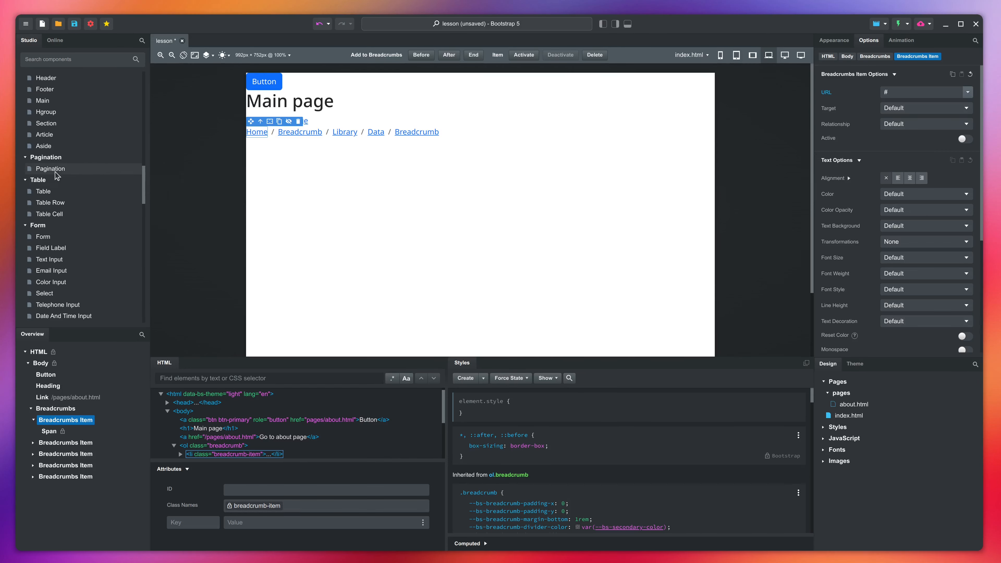
drag(58, 172, 346, 188)
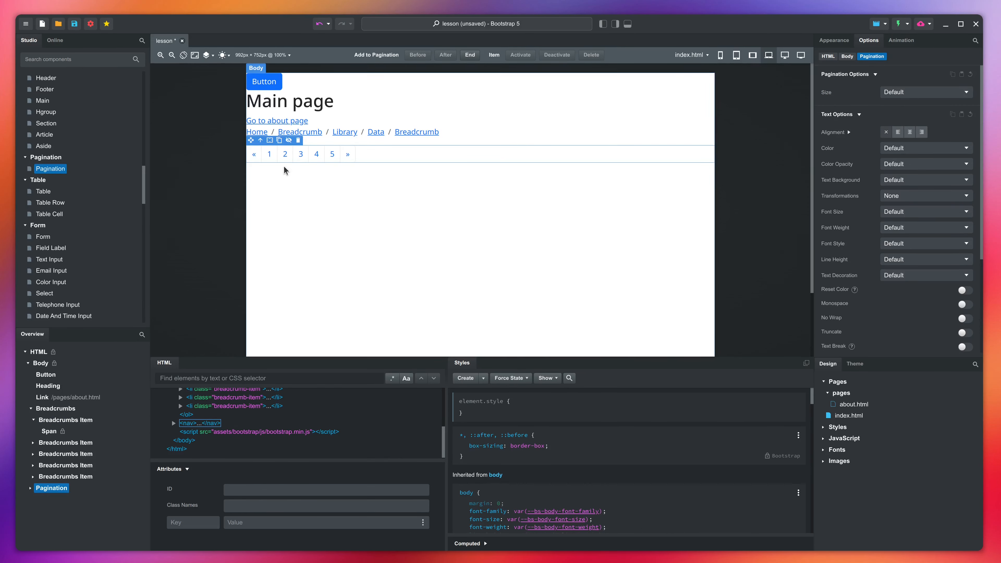
click(272, 158)
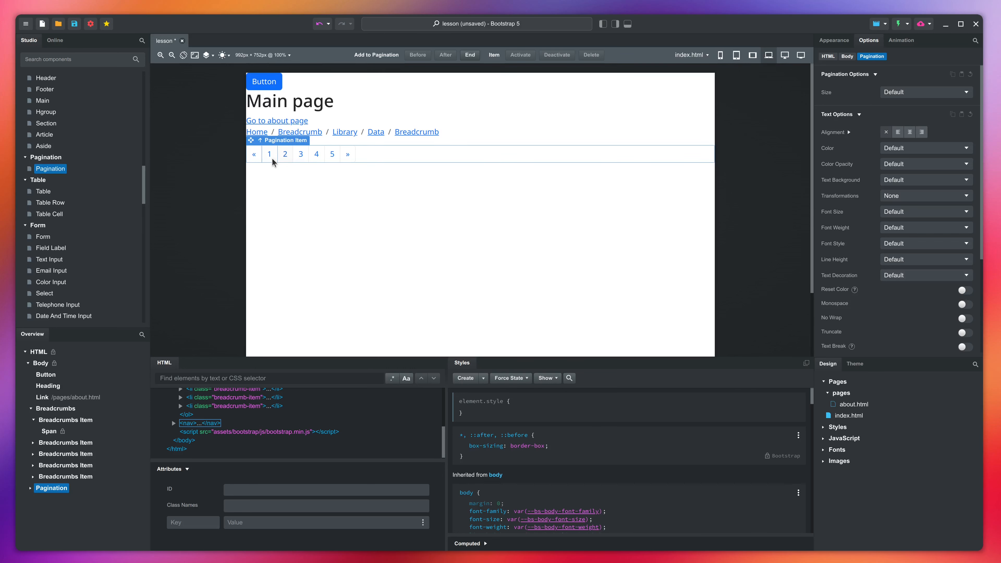
click(299, 156)
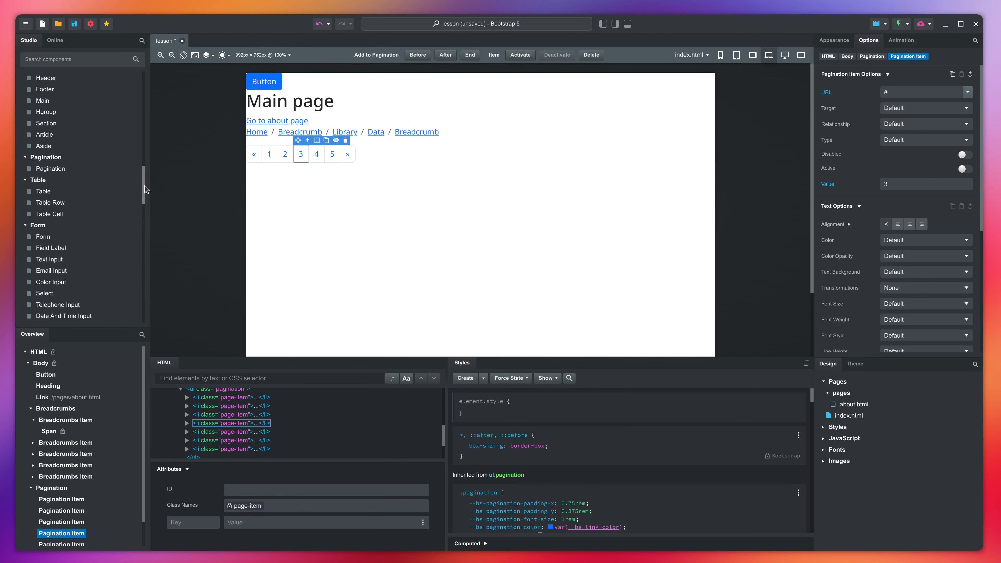
- Add a Nav component below the pagination and set its nav type to Pills
drag(145, 190, 141, 171)
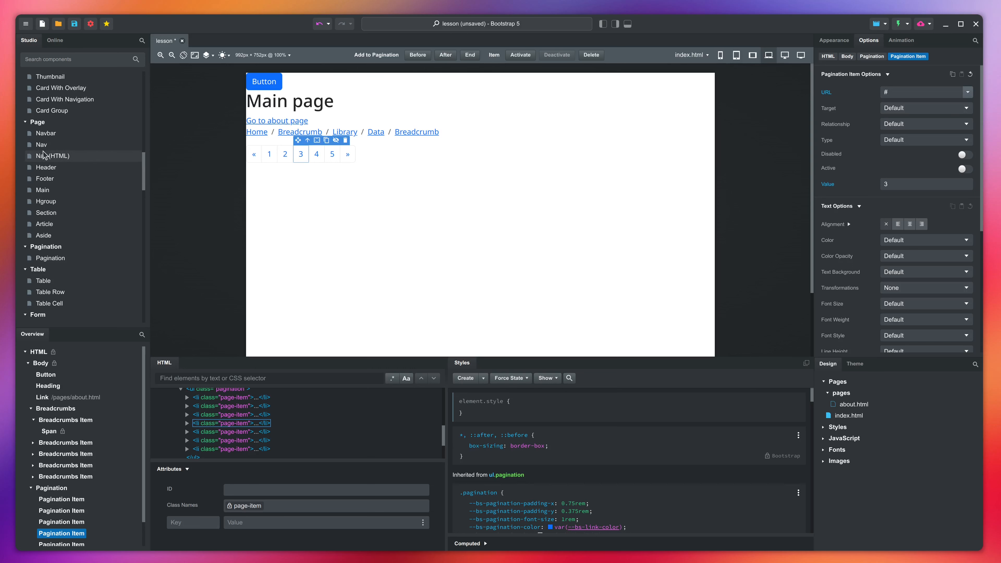
drag(40, 149, 365, 225)
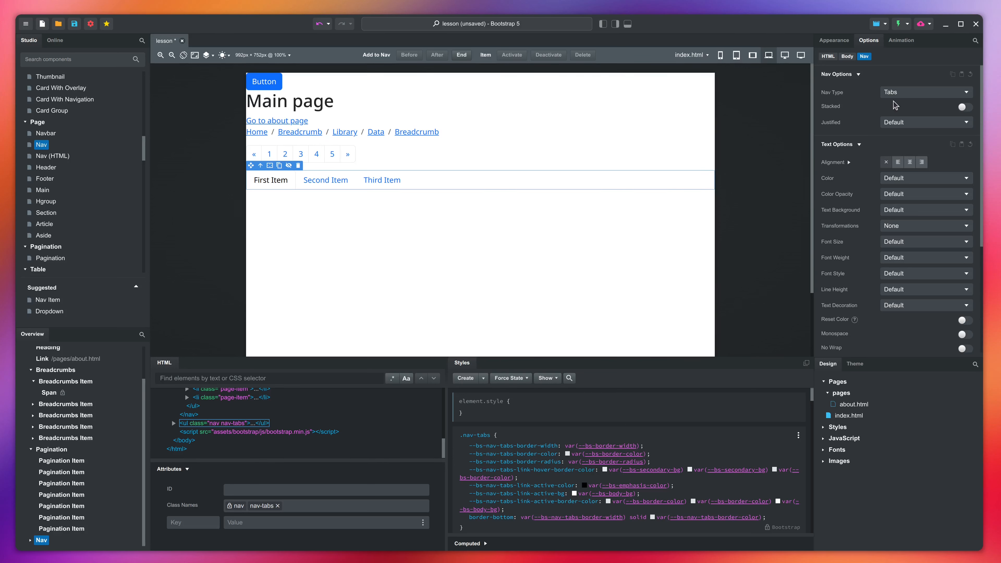
click(906, 96)
click(908, 105)
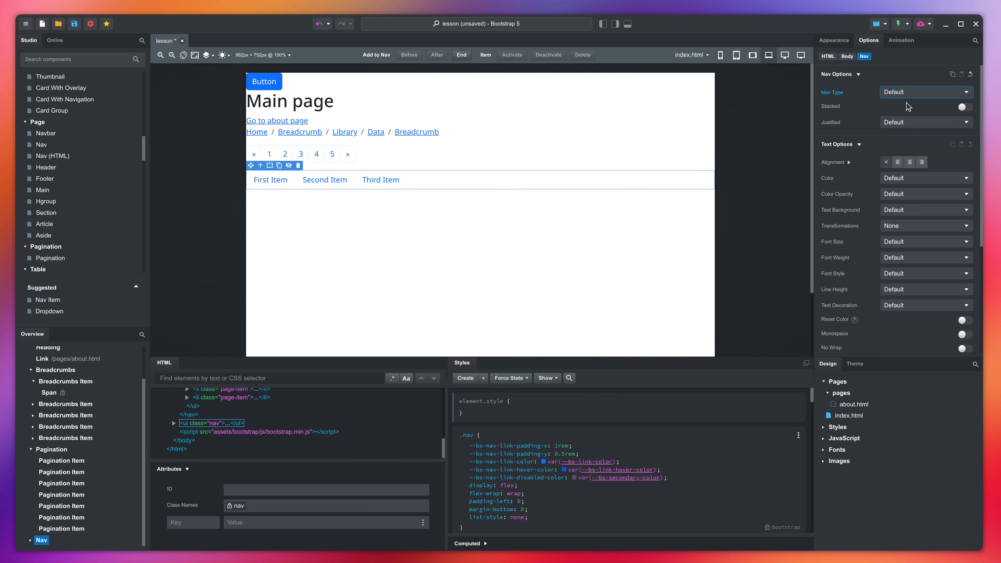
click(917, 96)
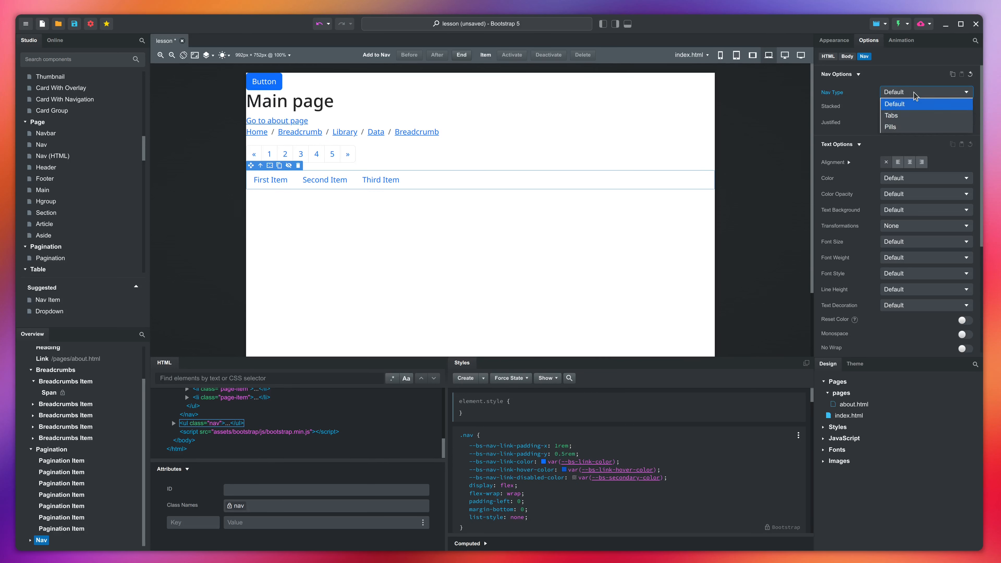
click(915, 126)
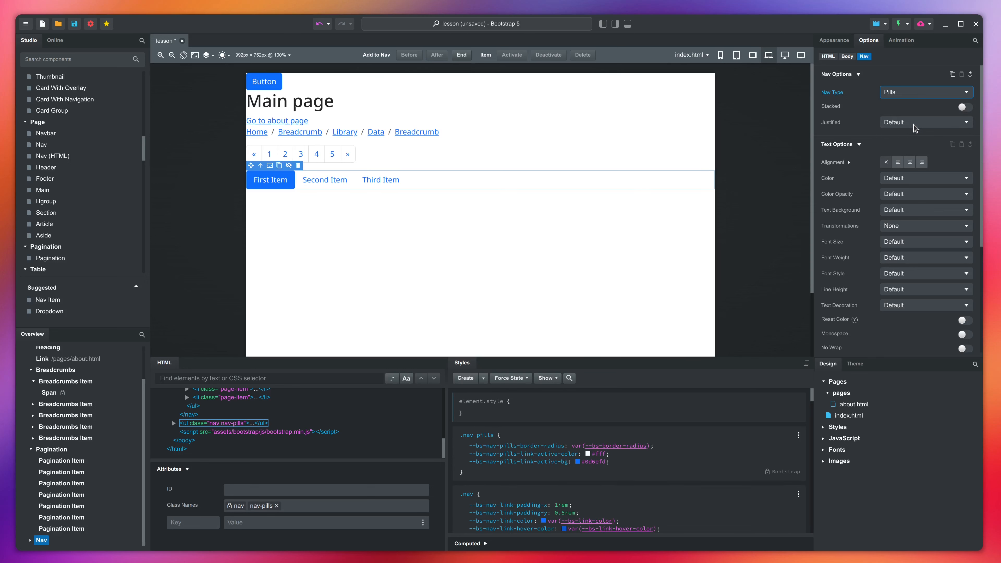
- Try the nav's Stacked option and Fill justification, restoring both to their defaults
click(967, 110)
click(967, 110)
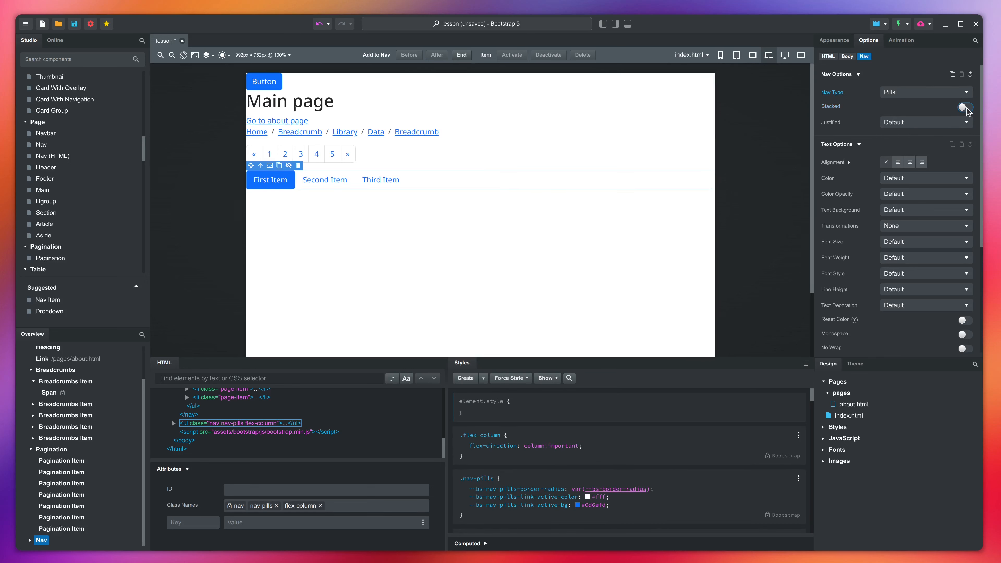
click(934, 122)
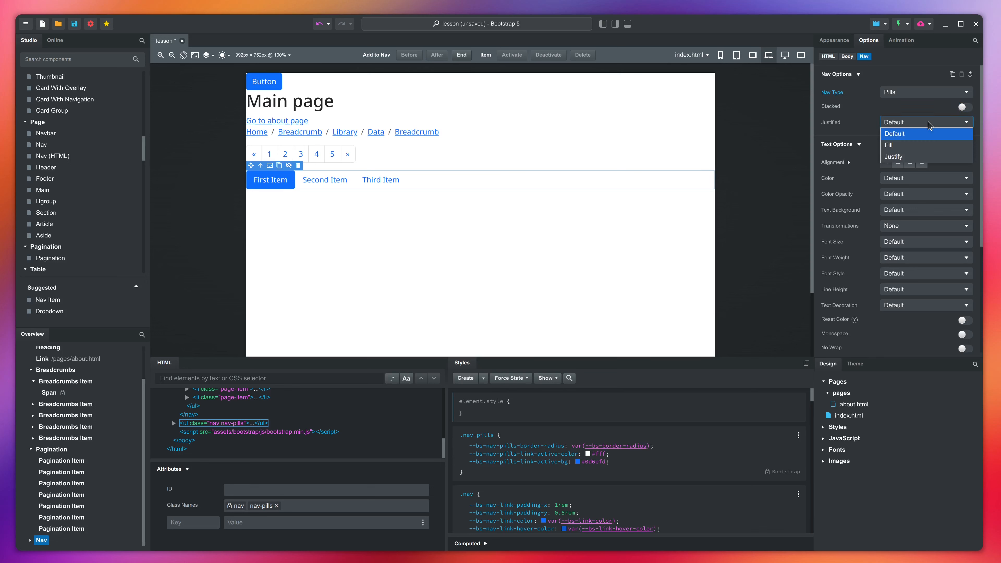
click(923, 145)
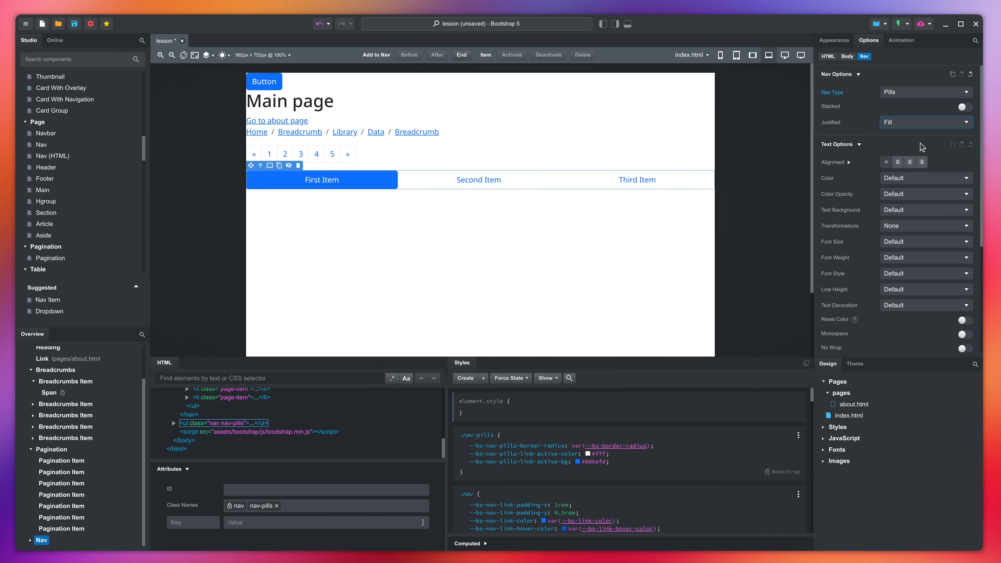
click(924, 124)
click(923, 134)
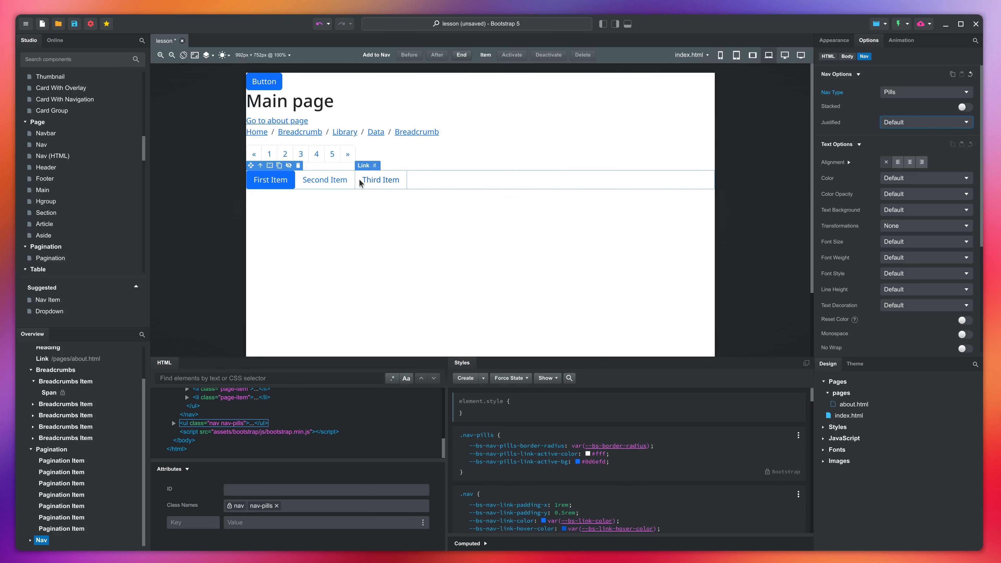
- Try the Disabled option on the Second Item nav item, then make that item active
click(324, 180)
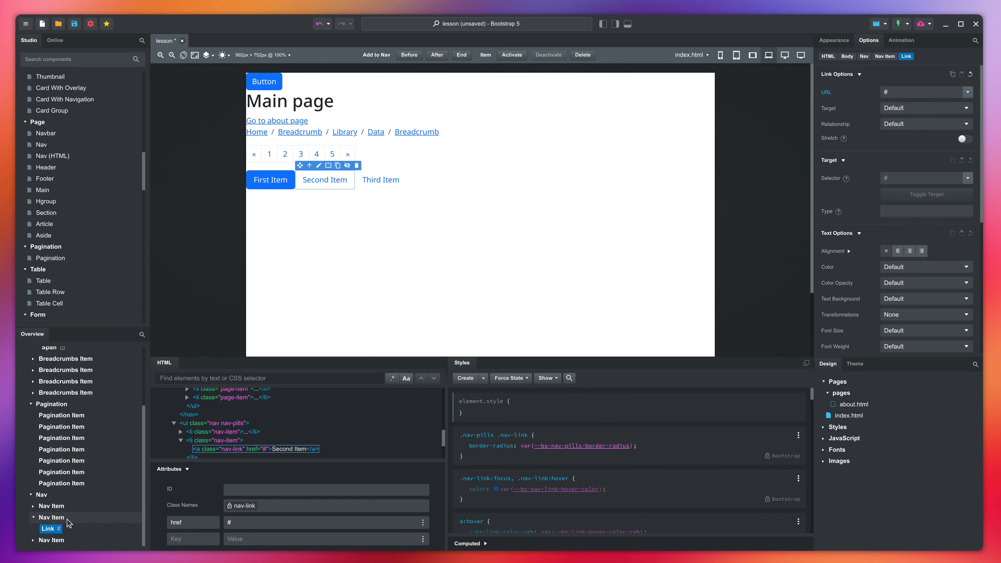
click(53, 517)
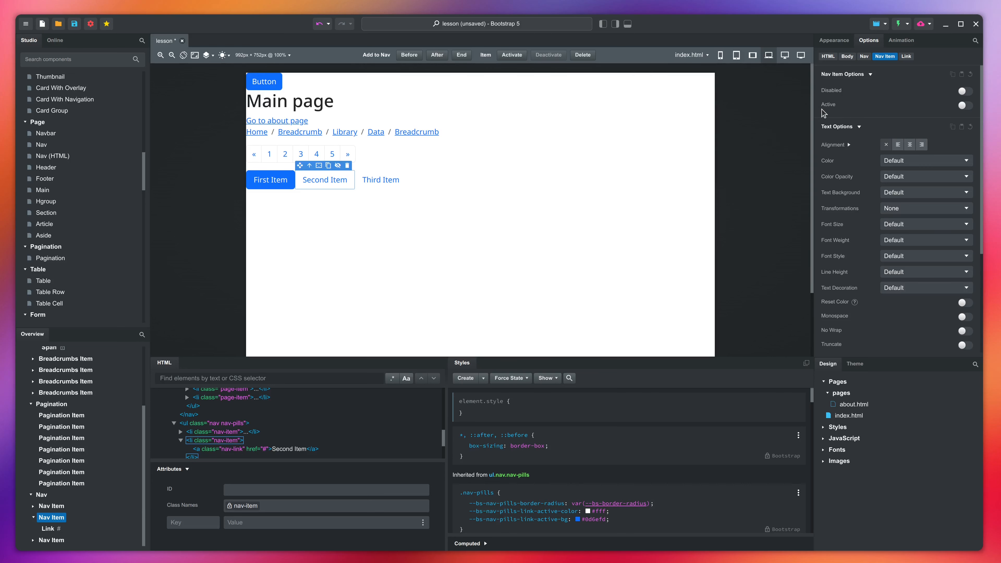
click(965, 92)
click(965, 92)
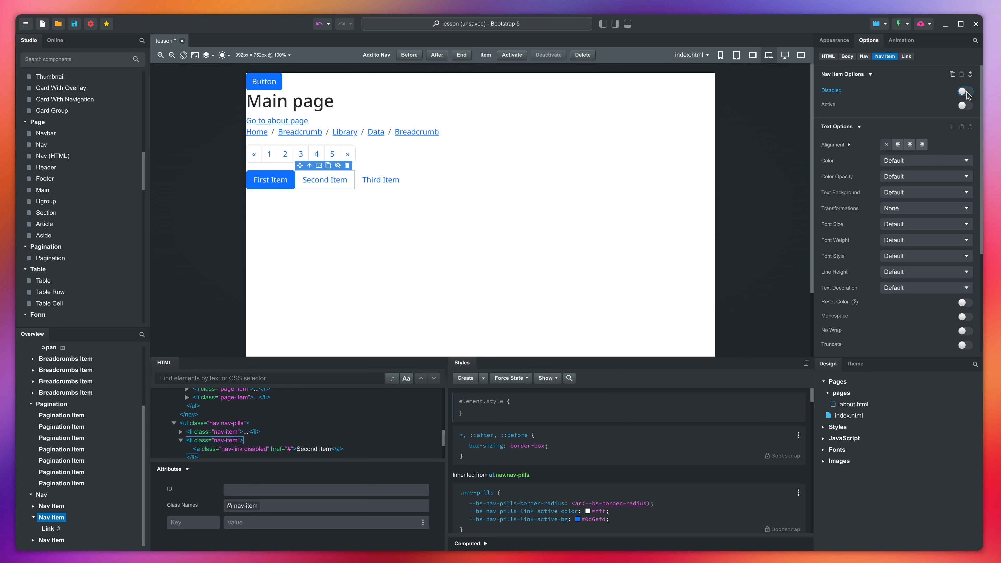
click(966, 106)
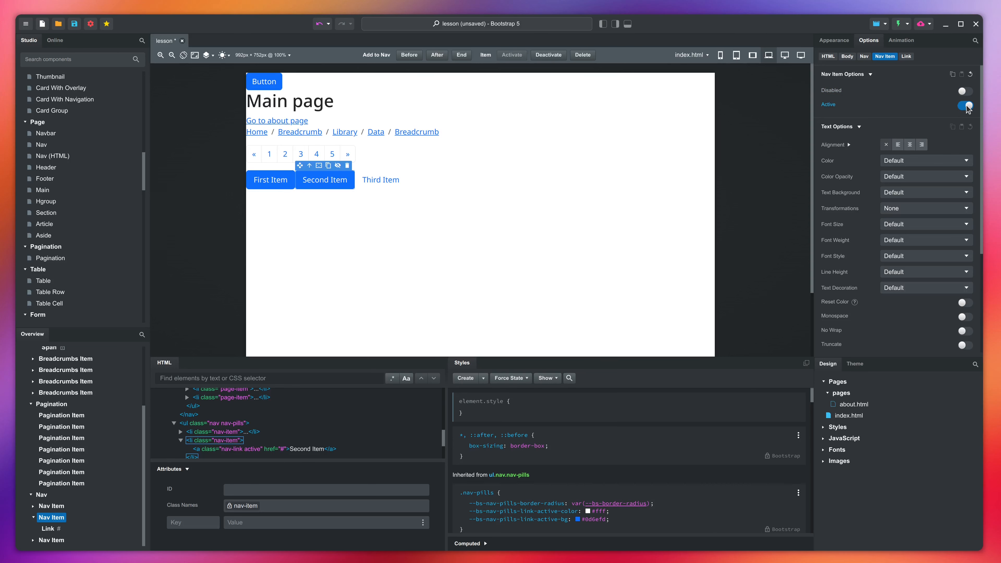
- Turn off the active state of the First Item nav item
click(282, 184)
click(885, 57)
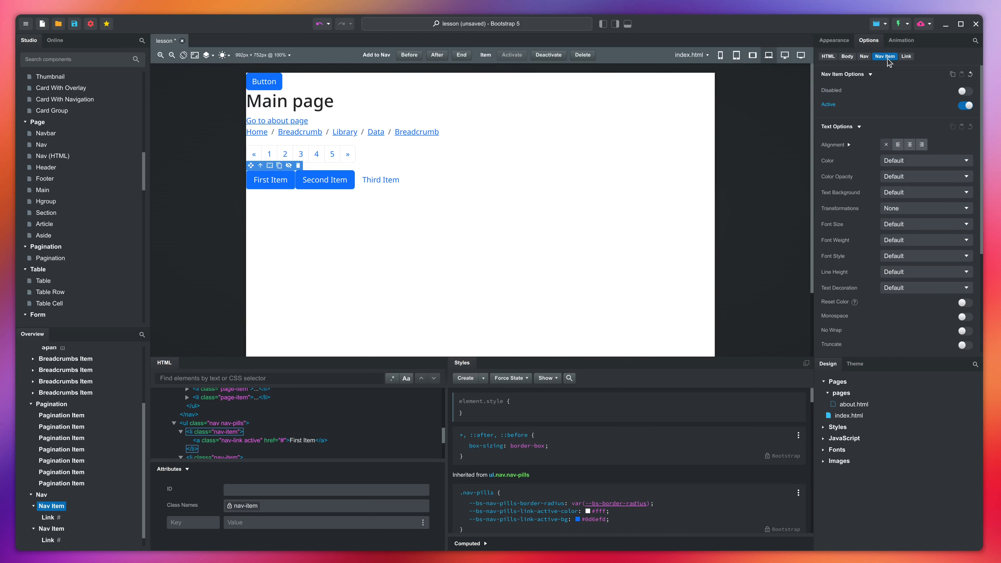
click(966, 106)
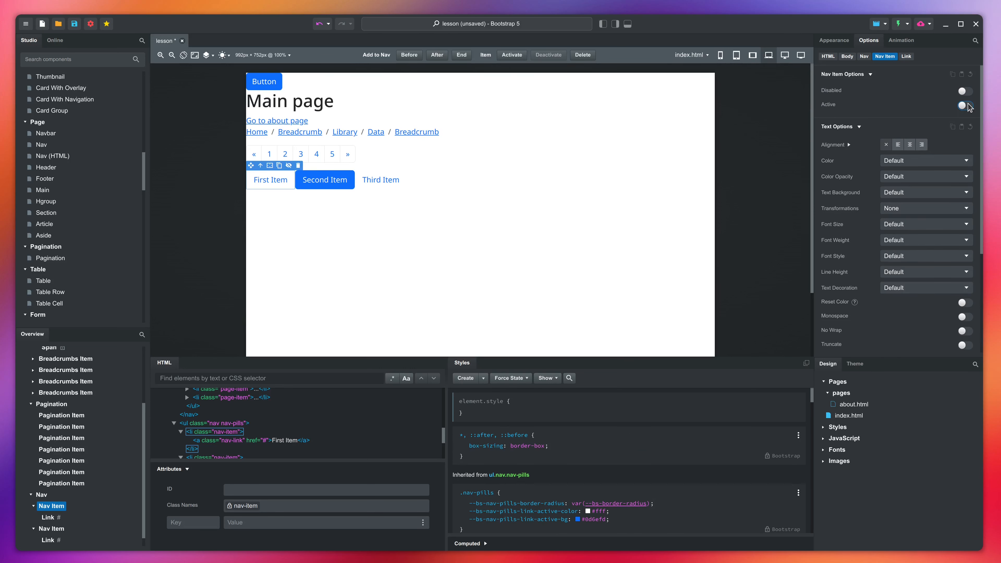
- Activate the First Item nav item again and deactivate Second Item
click(511, 55)
click(329, 180)
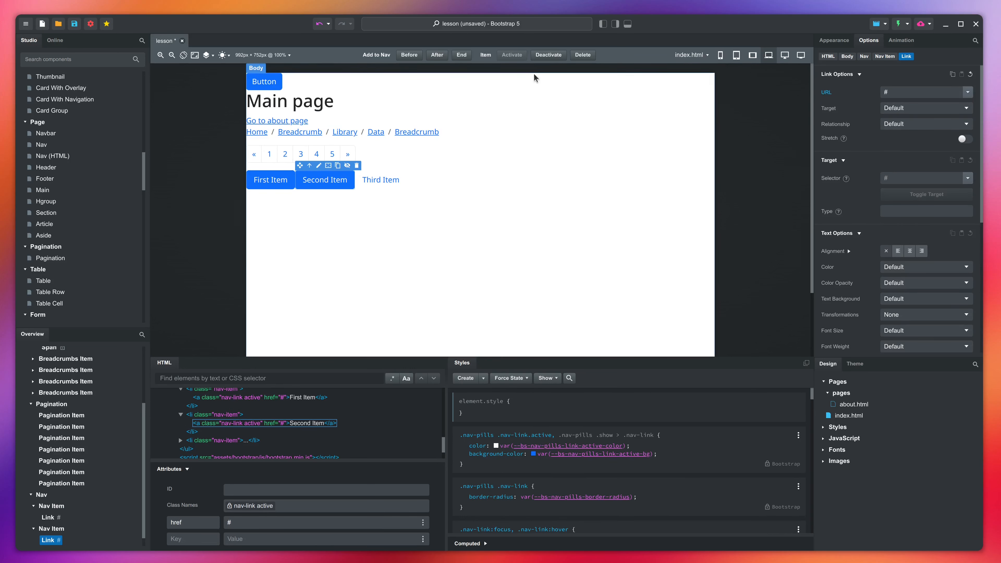
click(548, 55)
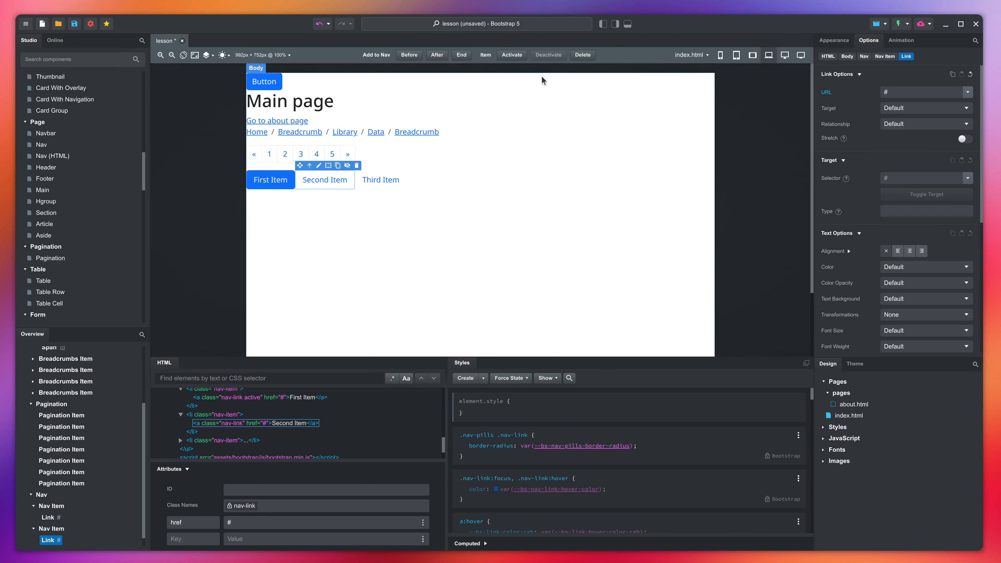
- Append three items to the end of the nav and widen the page preview to 1024 px
click(462, 56)
click(463, 57)
click(464, 56)
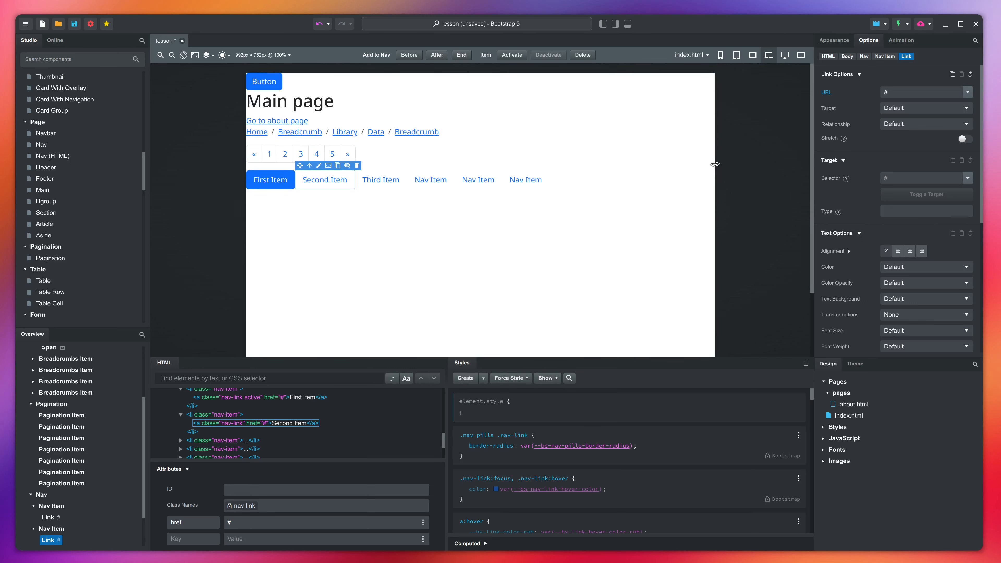
mouse_move(716, 164)
mouse_down()
mouse_move(563, 167)
mouse_move(722, 174)
mouse_up()
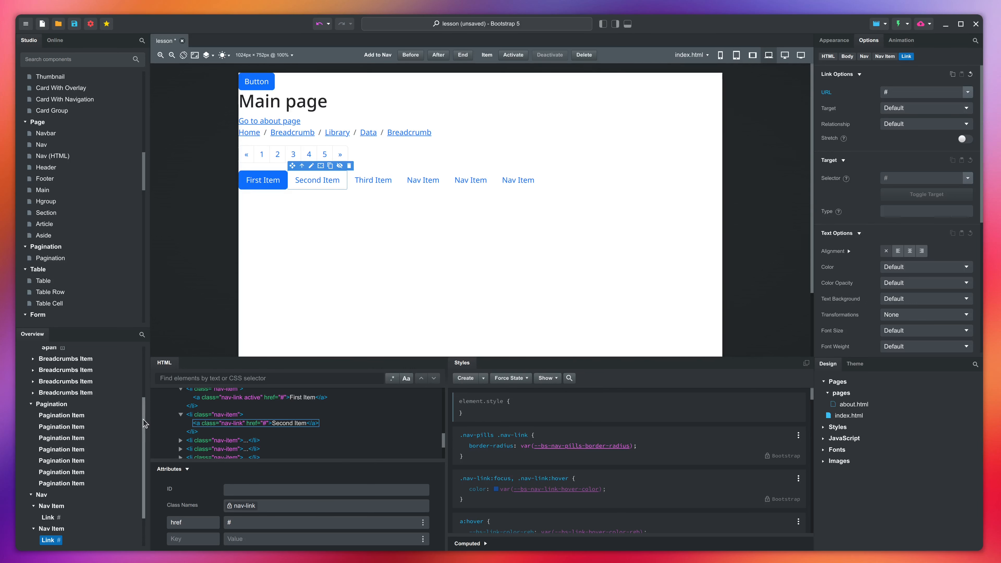
- Delete the Button, Link, Breadcrumbs, Pagination and Nav components from the page body, keeping only the heading
drag(146, 419, 147, 354)
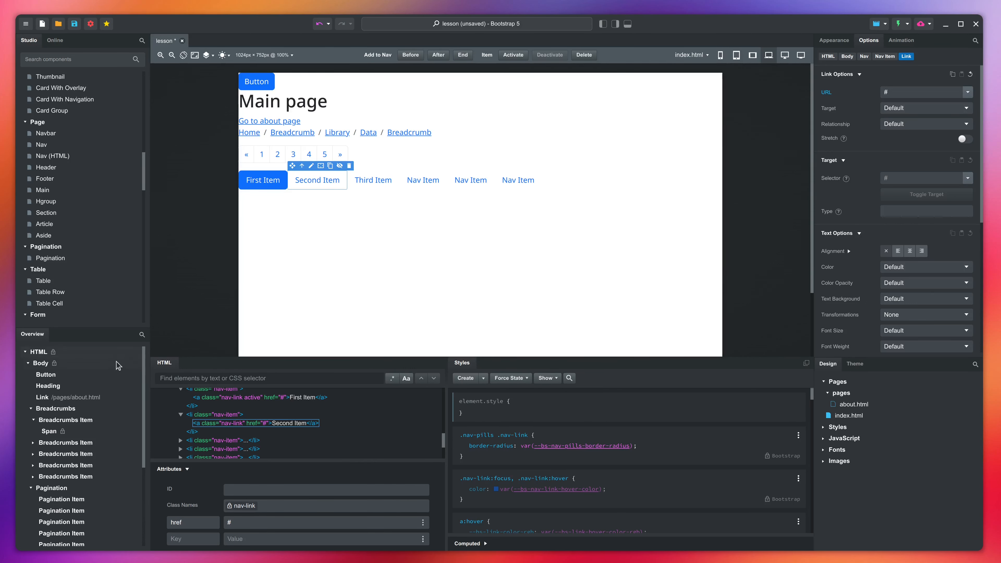
click(56, 375)
ctrl+click(44, 397)
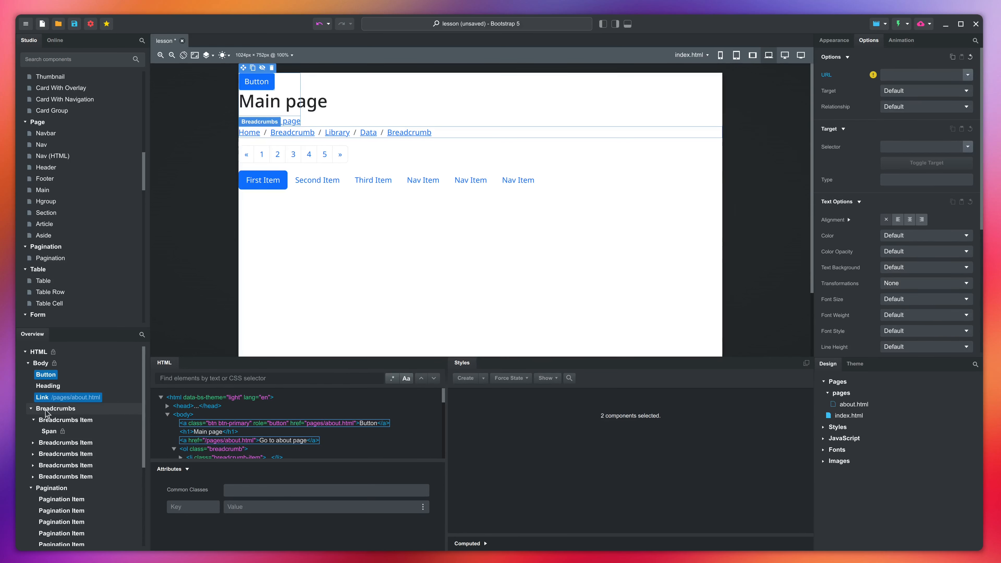
ctrl+click(51, 408)
ctrl+click(50, 489)
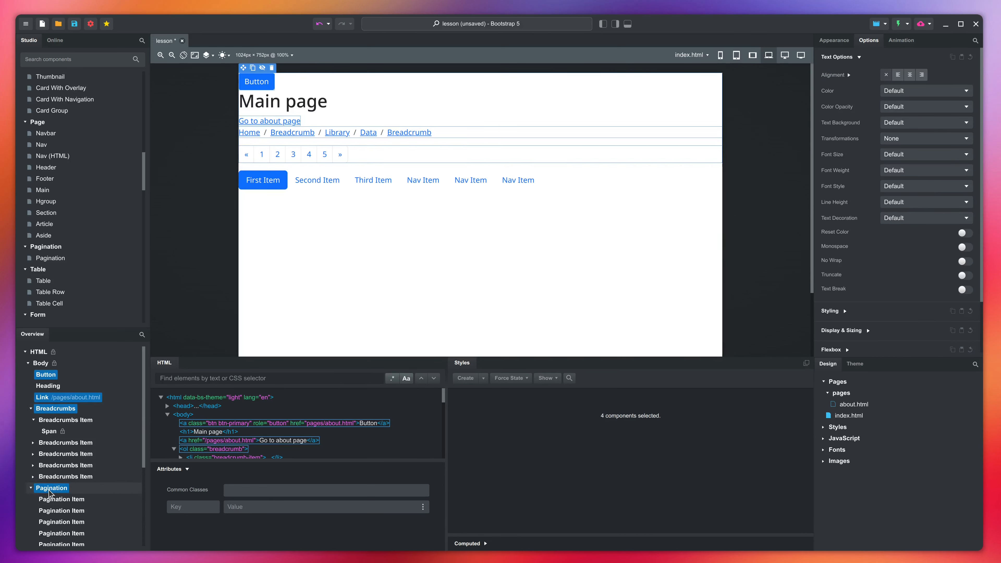
scroll(47, 473, down, 3)
ctrl+click(42, 449)
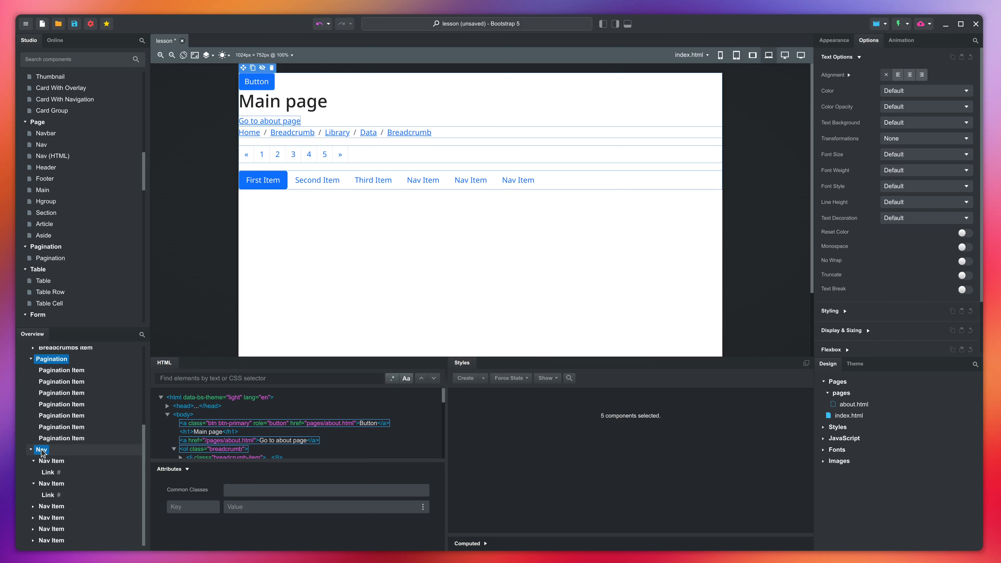
right_click(41, 452)
click(67, 528)
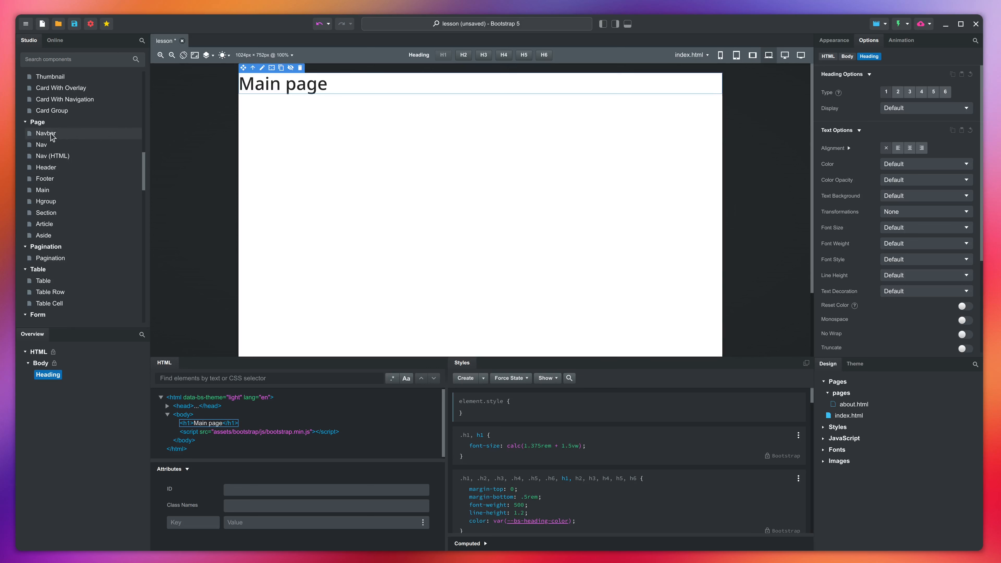
- Add a Navbar above the heading in the body and expand its component tree down to the nav items
drag(51, 133, 49, 366)
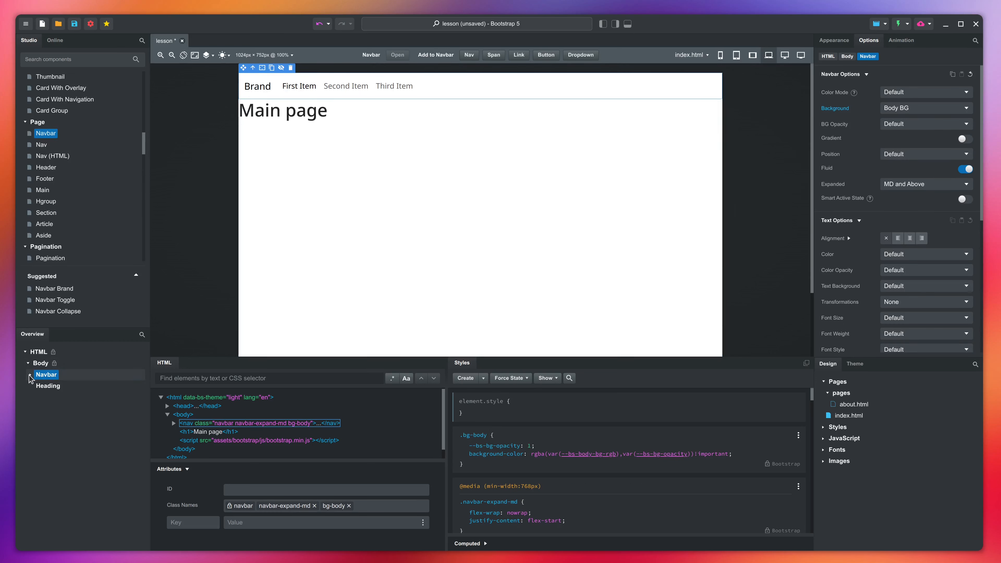
click(30, 374)
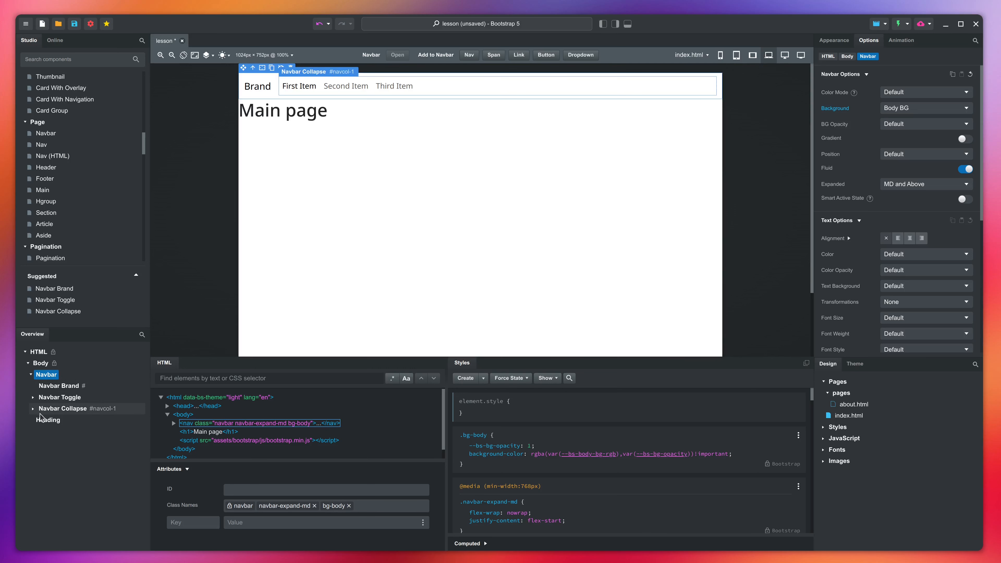
click(33, 409)
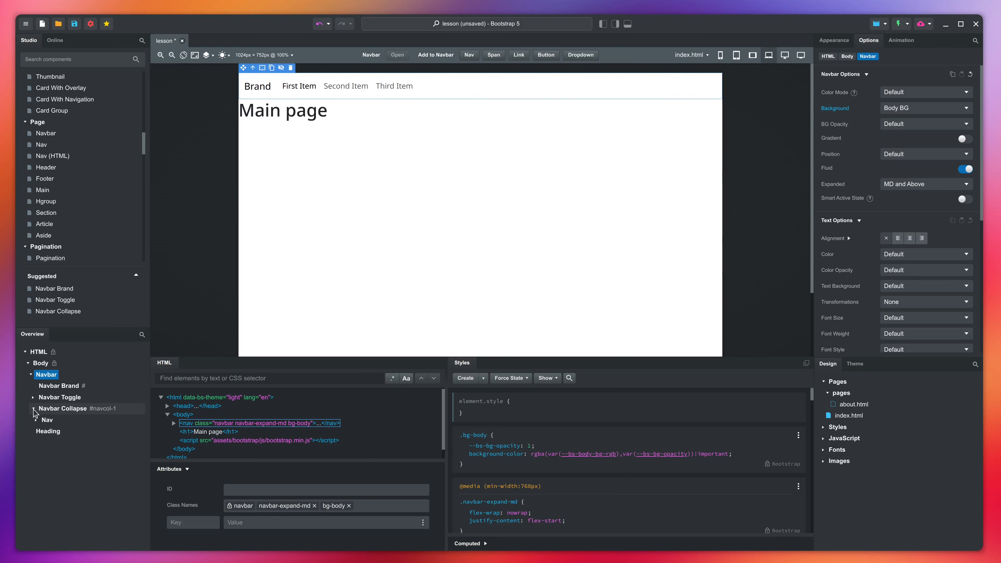
click(36, 420)
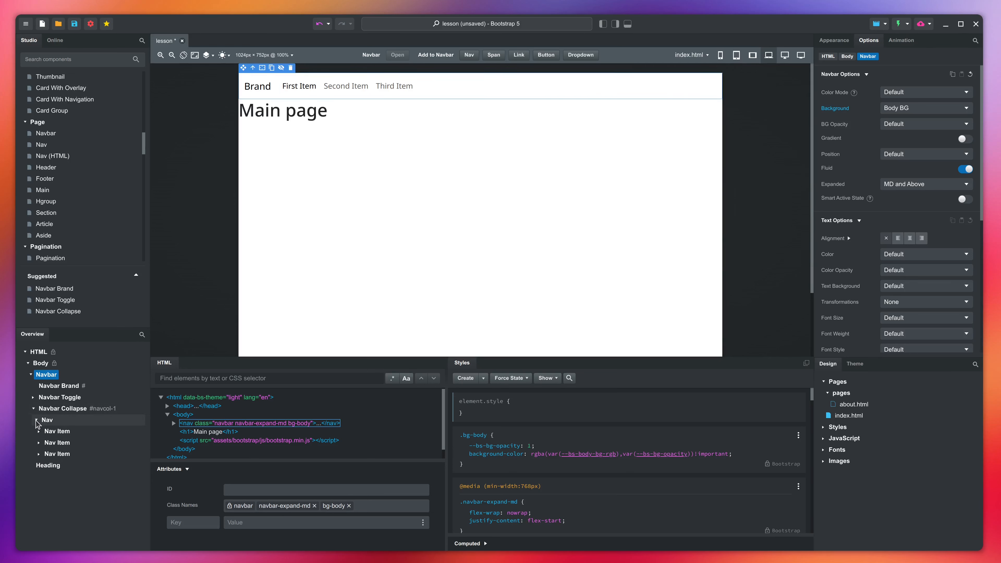
click(69, 433)
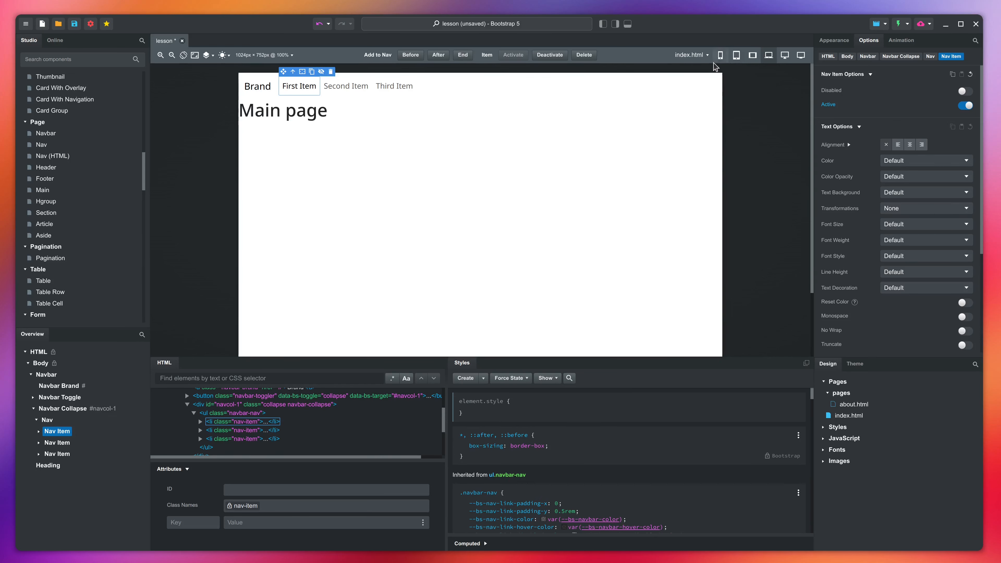
- Preview the page at phone width, open and close the collapsed navbar menu, and return to the 992 px preview
click(721, 55)
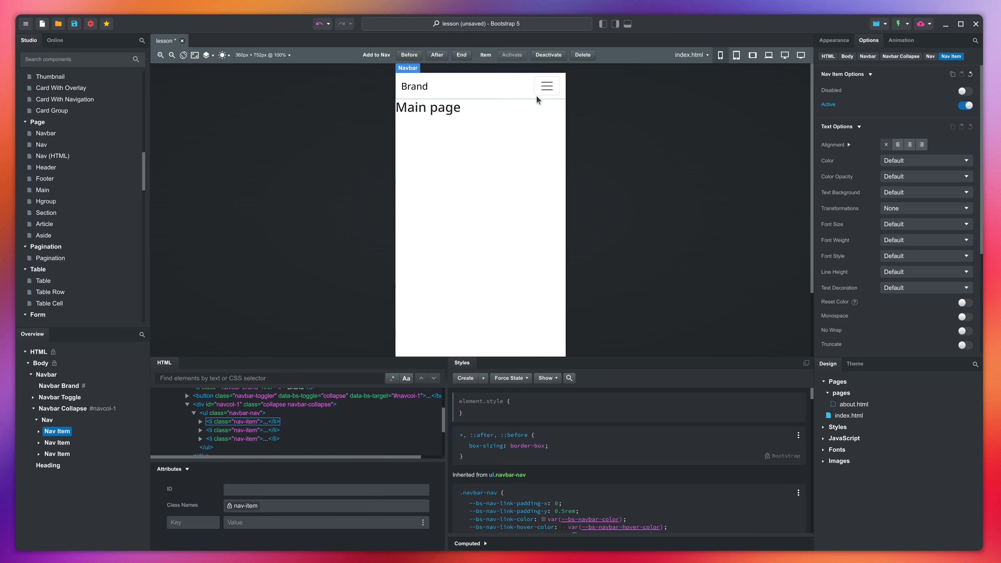
click(483, 93)
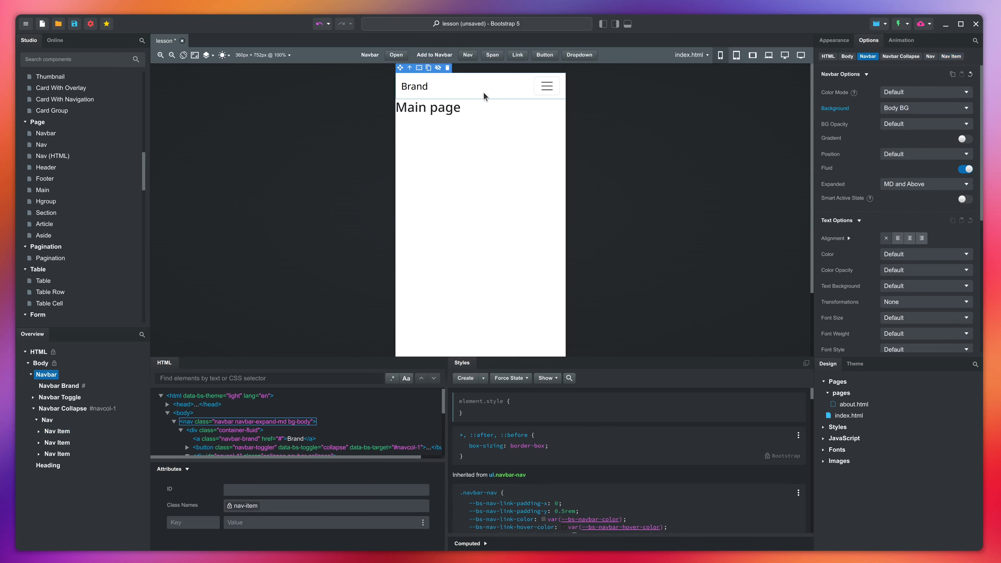
click(395, 55)
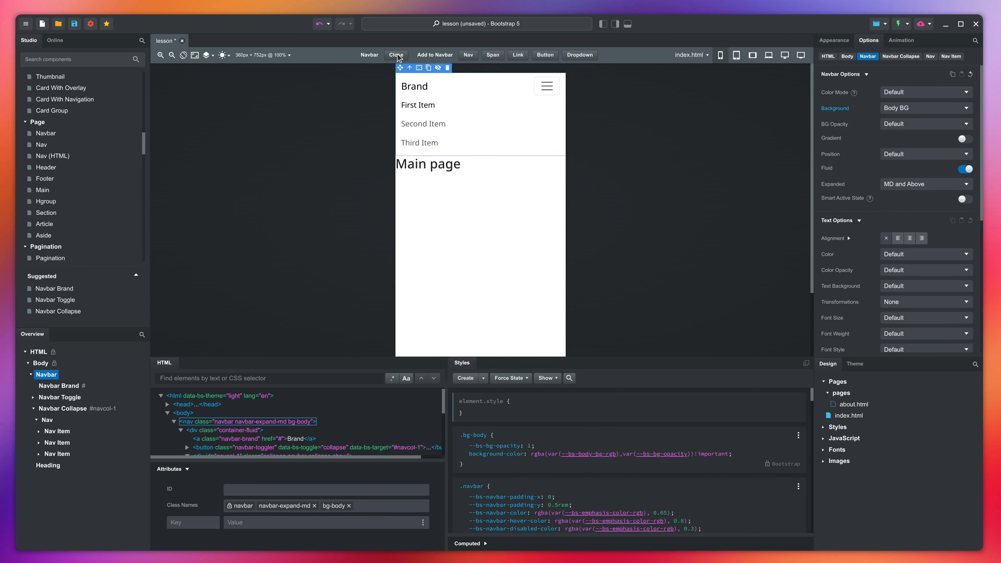
click(395, 54)
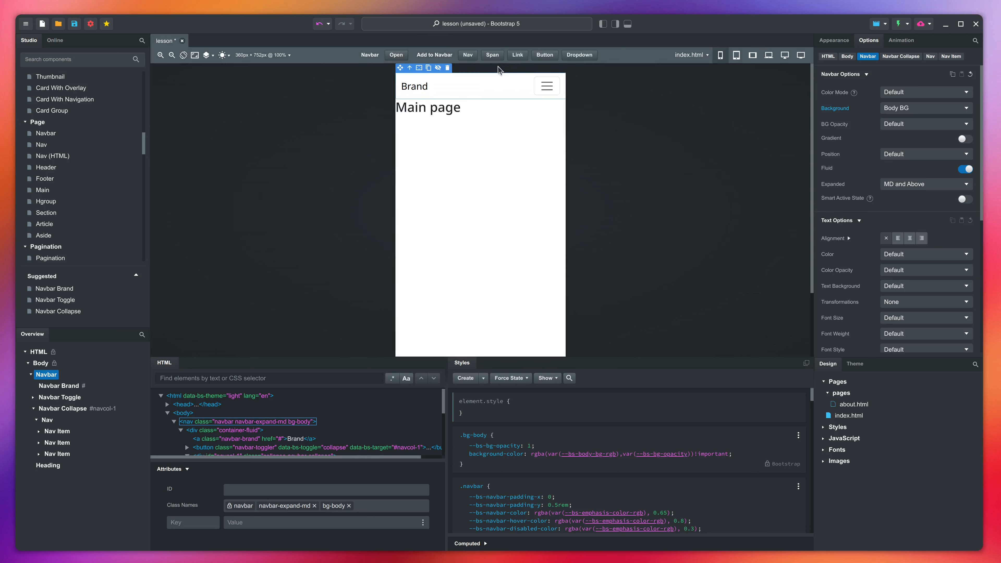
click(769, 55)
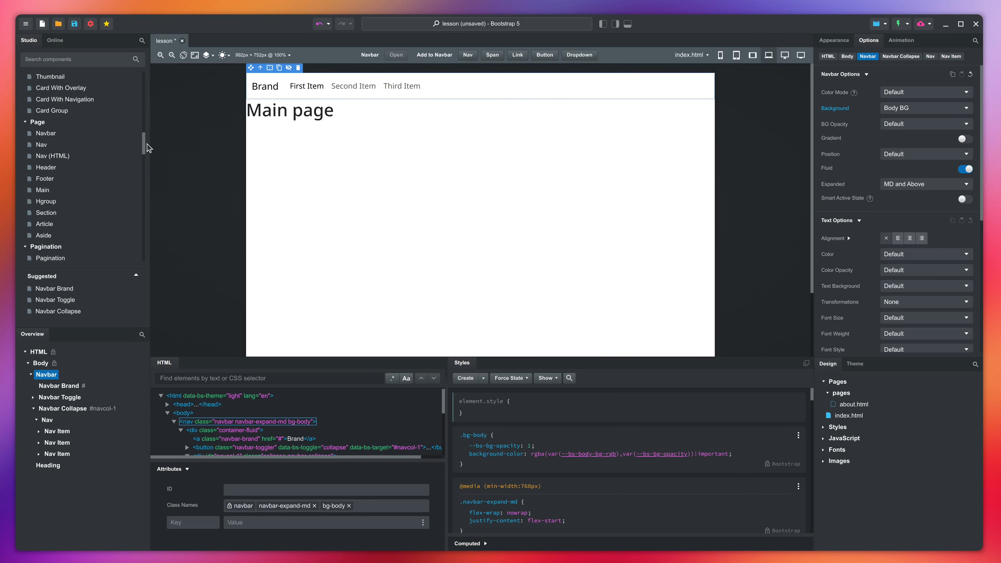
- Add a Button after the nav inside the Navbar Collapse and check the collapsed menu in the phone-width preview
drag(143, 136, 143, 109)
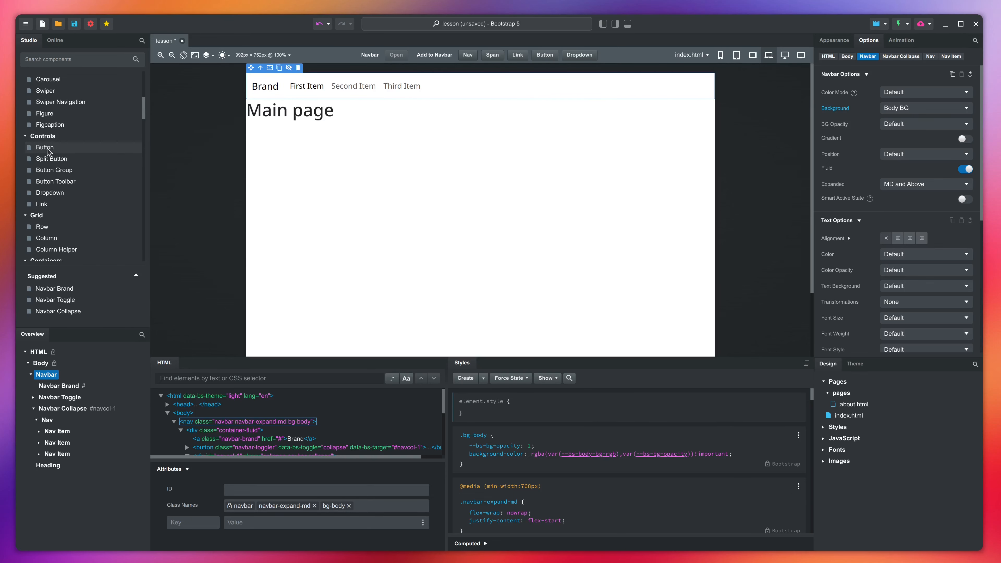
drag(47, 148, 453, 90)
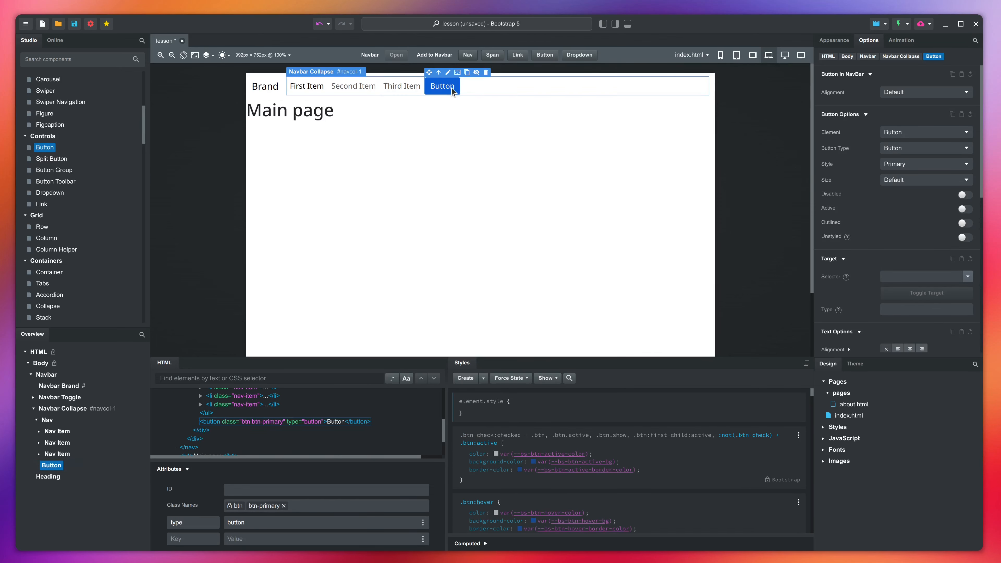
click(721, 54)
click(396, 55)
click(399, 57)
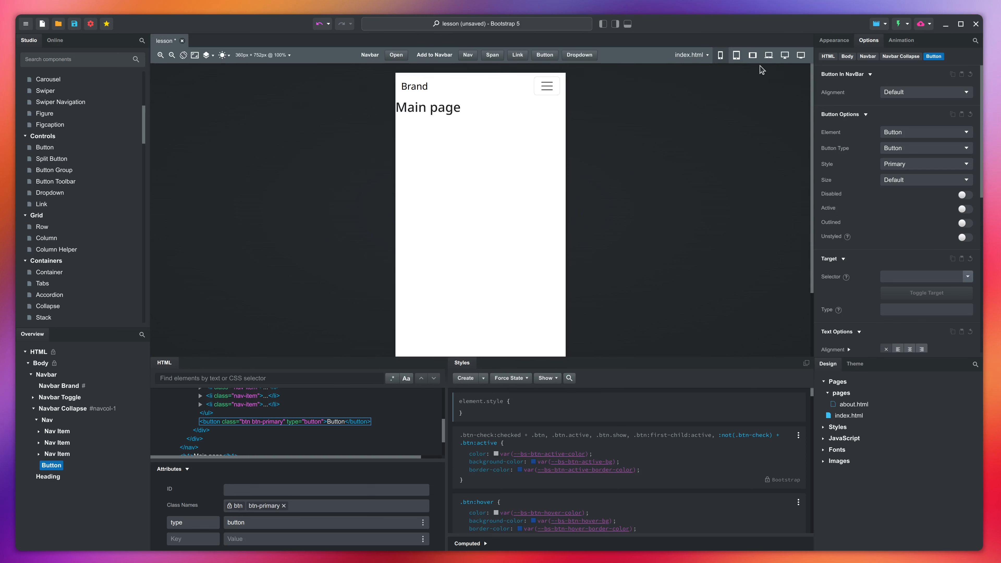
click(768, 55)
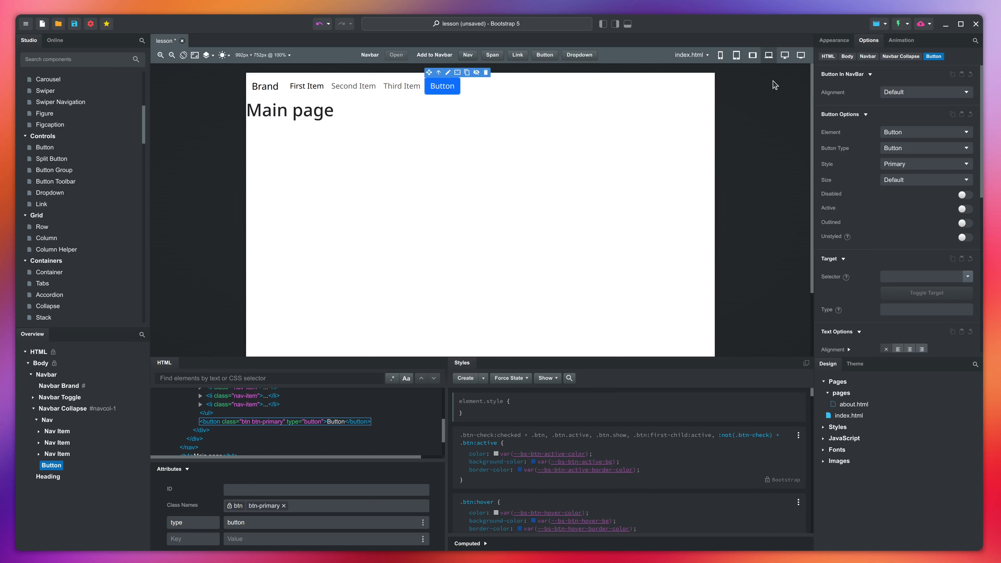
- Set the alignment of the Nav inside the navbar to Center
click(400, 88)
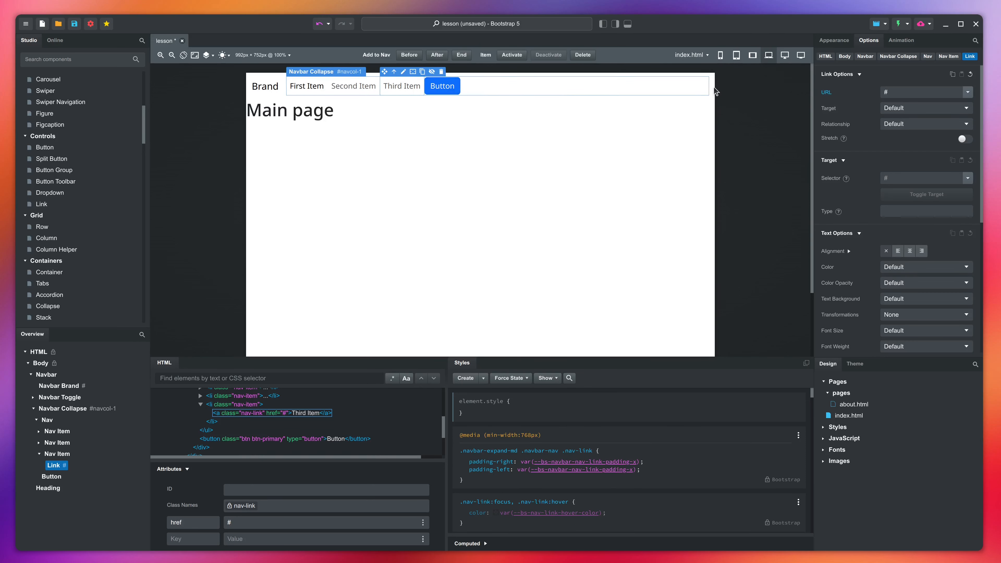
click(928, 56)
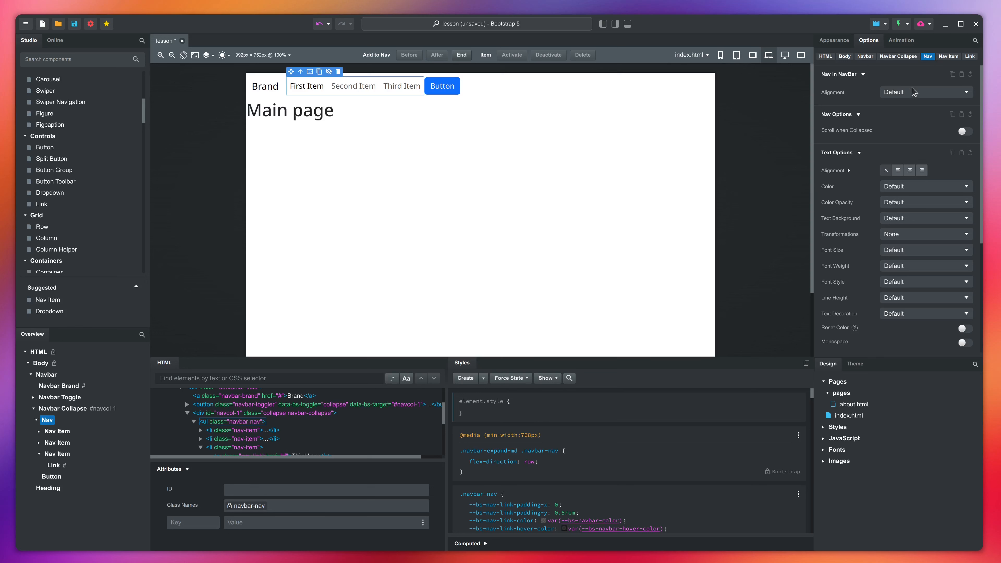
click(896, 95)
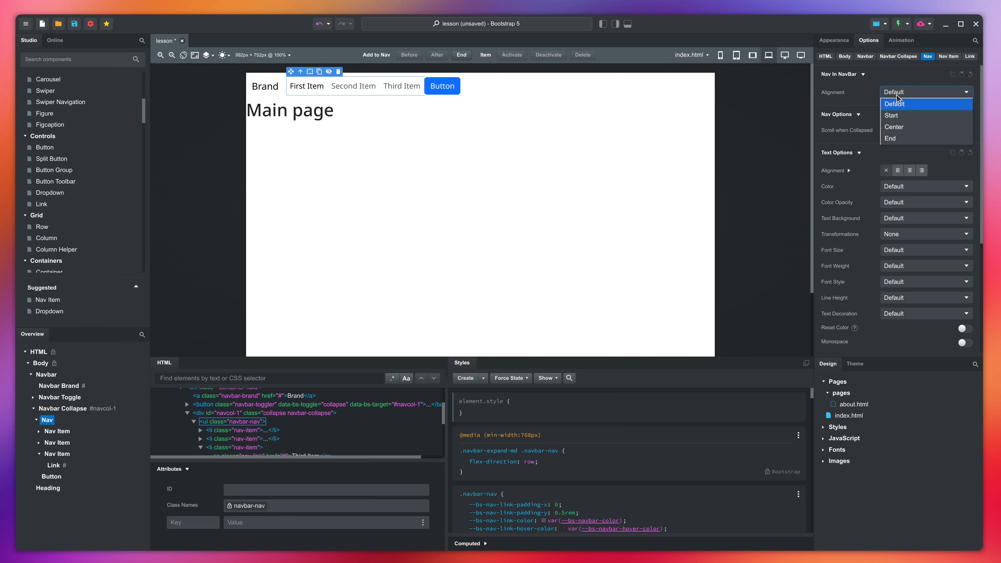
click(900, 128)
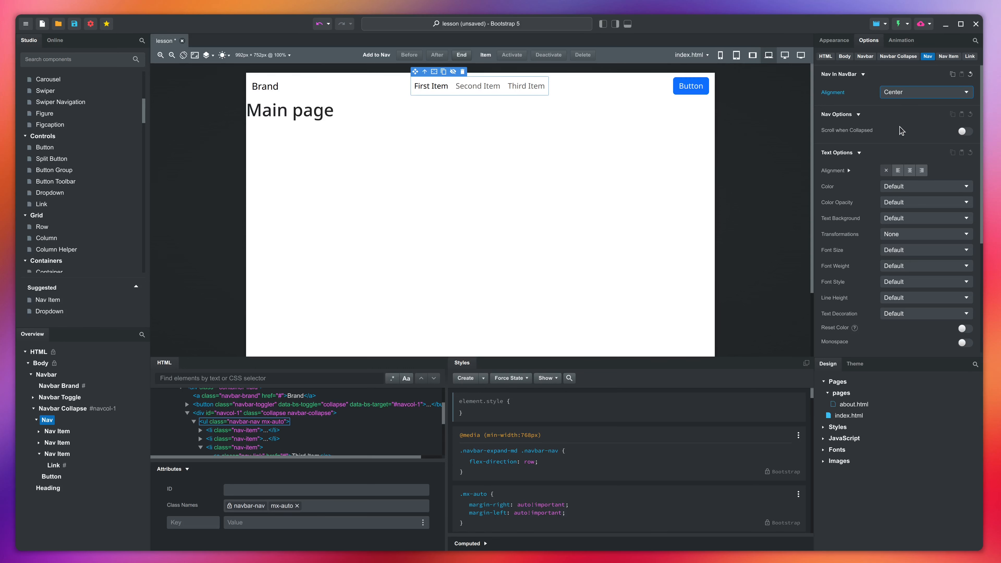
- Try the Never option for the navbar's Expanded setting, and restore it to MD and Above
click(867, 57)
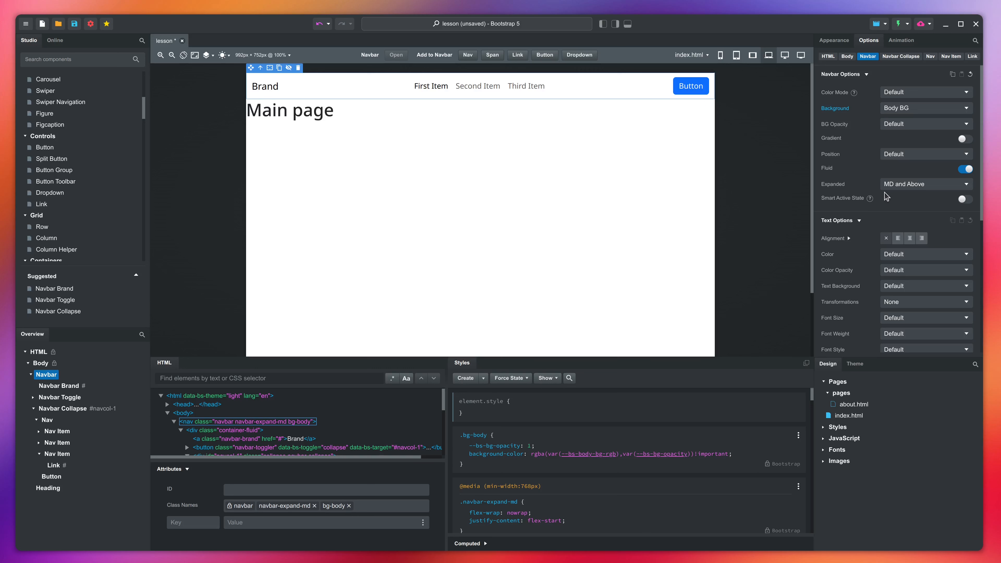
click(941, 188)
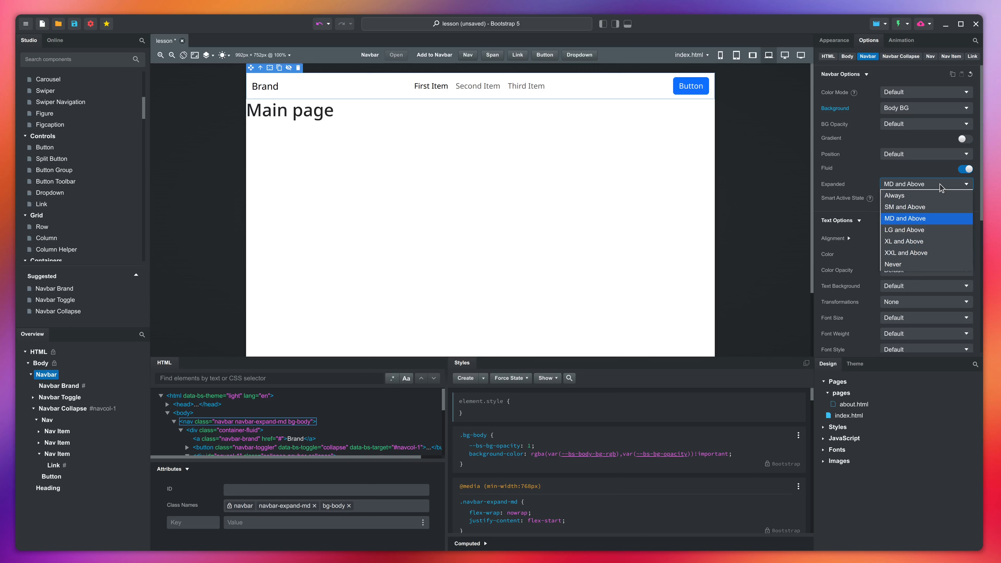
click(924, 264)
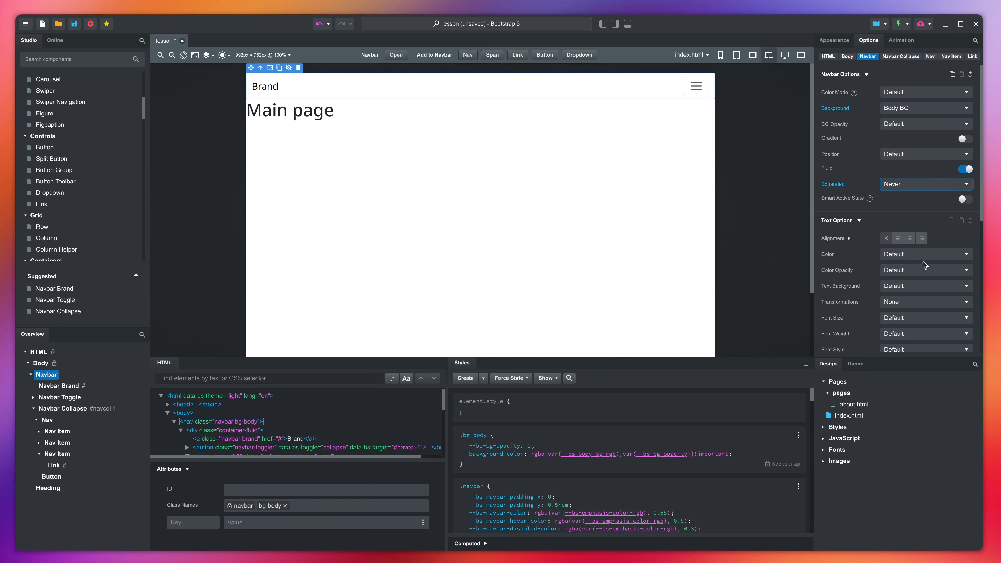
click(923, 184)
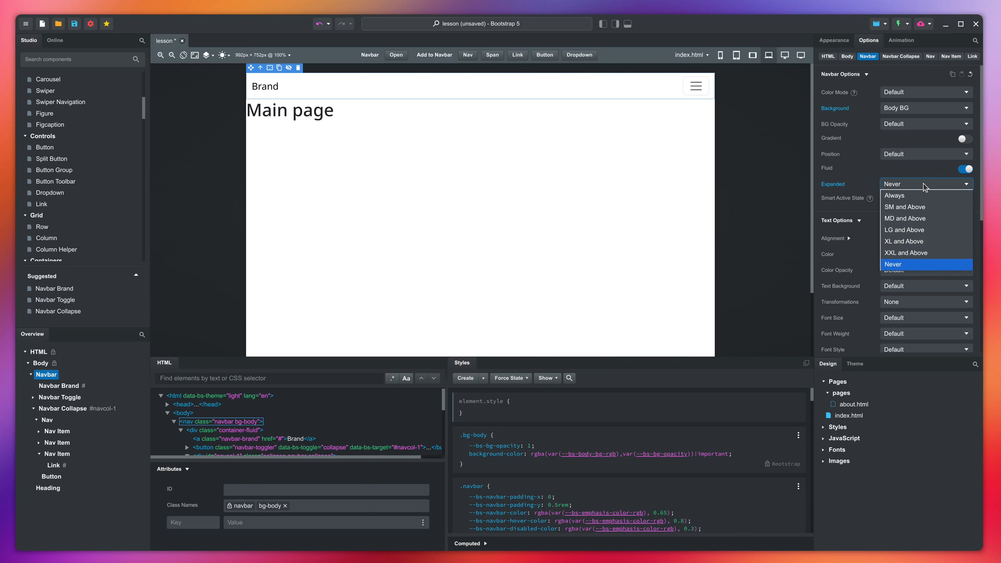
click(923, 218)
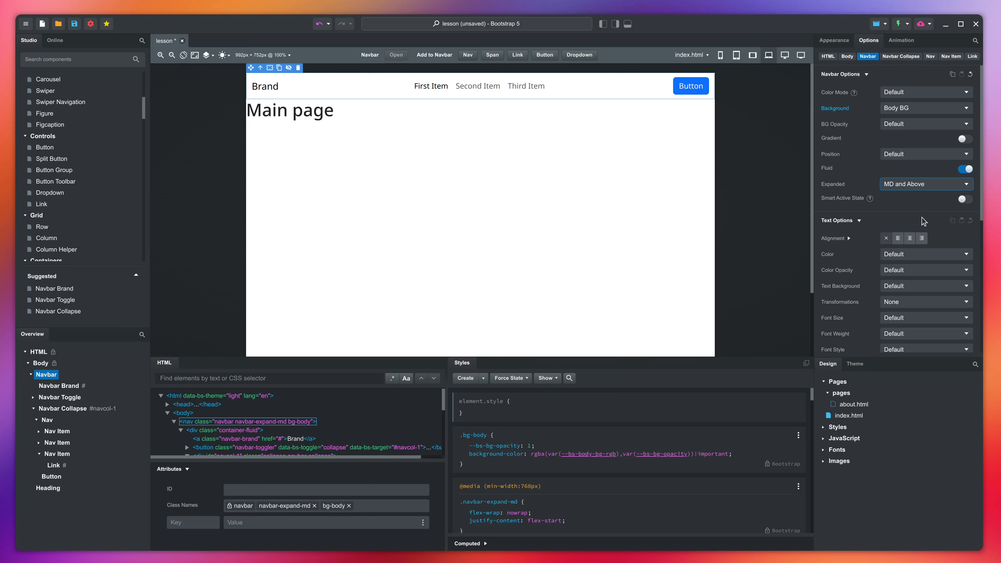
- Add a Container below the Main page heading and move the heading into it
drag(144, 113, 144, 132)
click(61, 130)
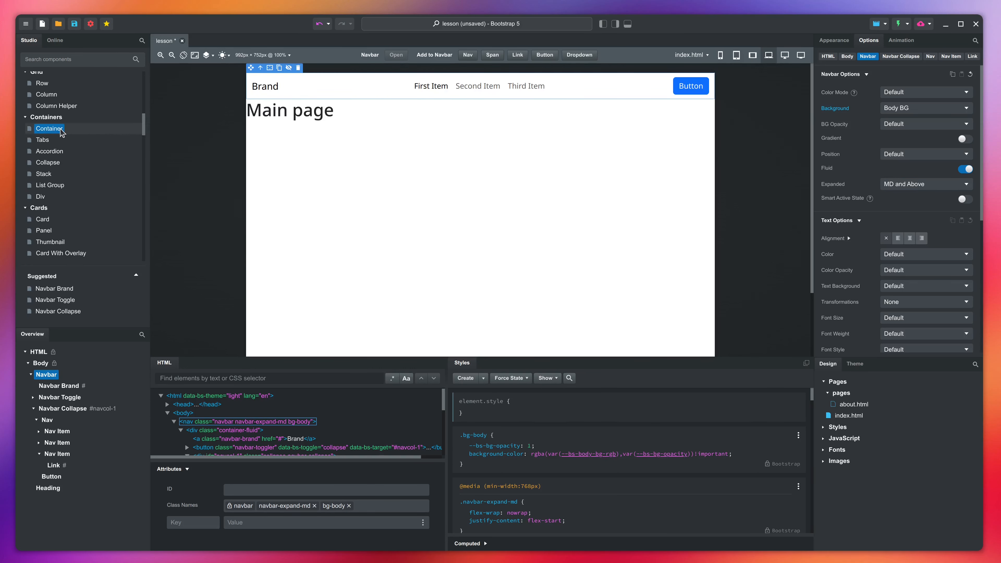
drag(61, 133, 299, 148)
click(328, 113)
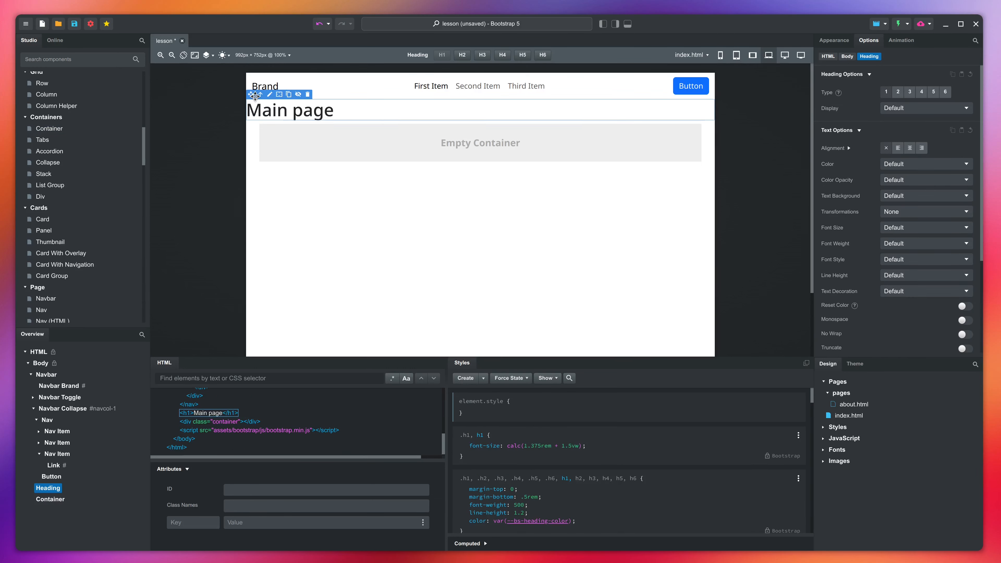
drag(254, 96, 326, 143)
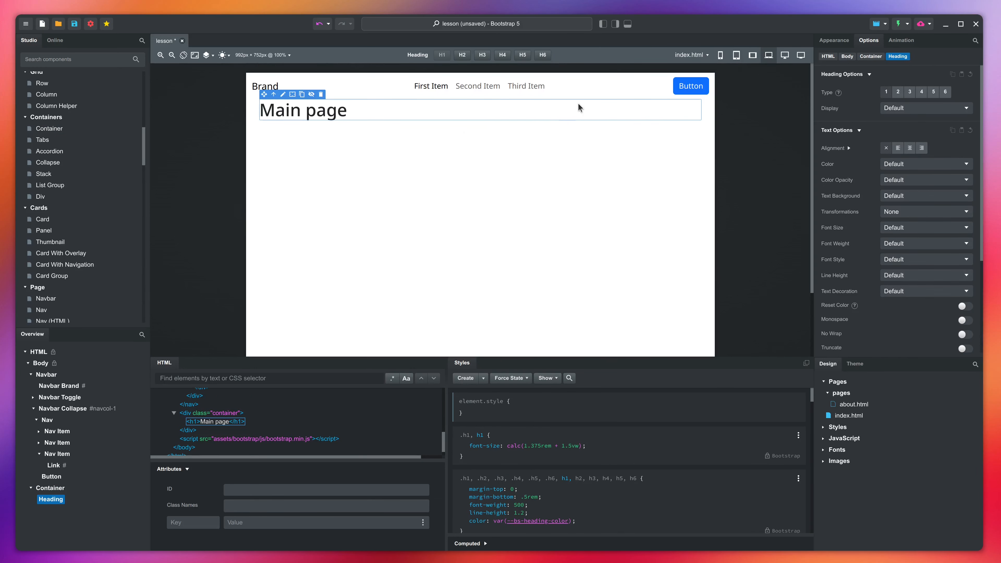
- Turn off the navbar's Fluid option and widen the page preview to about 1244 px
click(626, 95)
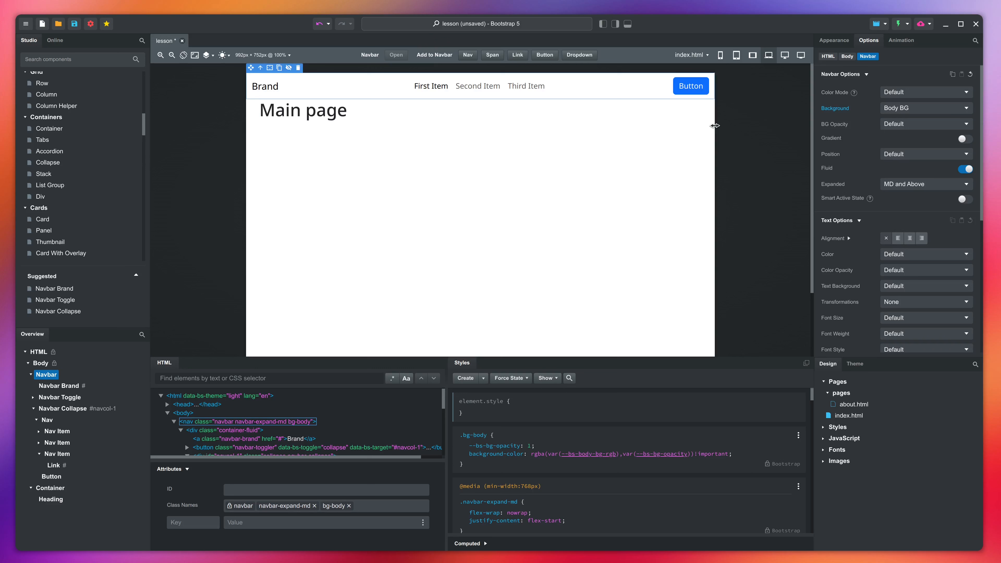
drag(714, 126, 770, 153)
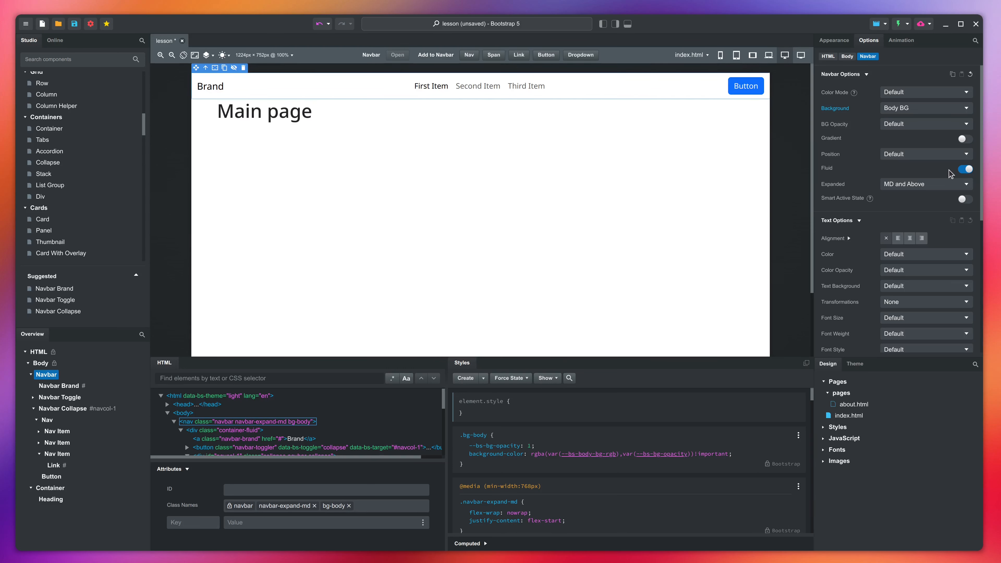
click(963, 172)
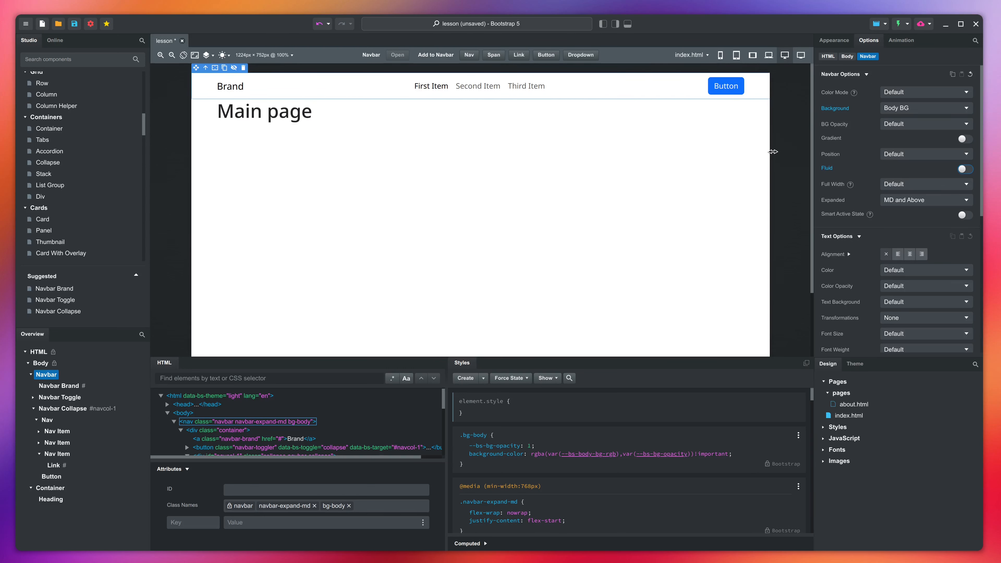
mouse_move(769, 154)
mouse_down()
mouse_move(590, 160)
mouse_move(777, 163)
mouse_up()
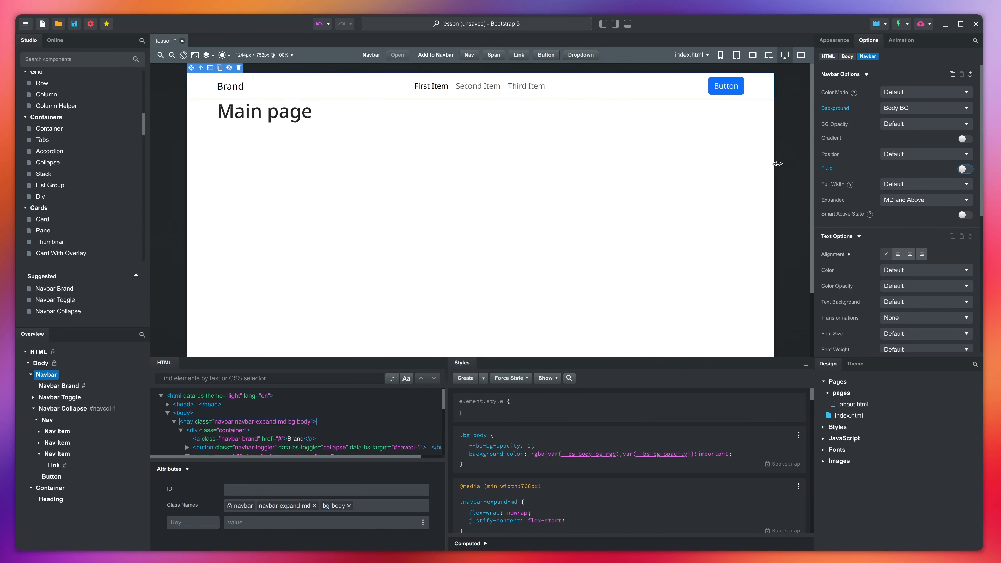
- Turn on the navbar's Fluid option and change the first nav link's text to Home
click(966, 169)
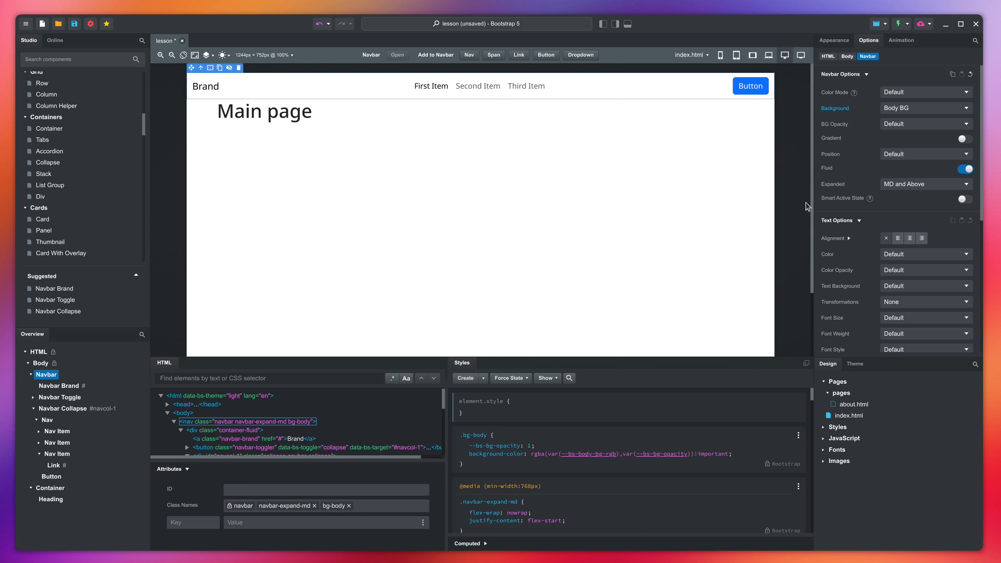
double_click(430, 86)
key(ctrl+a)
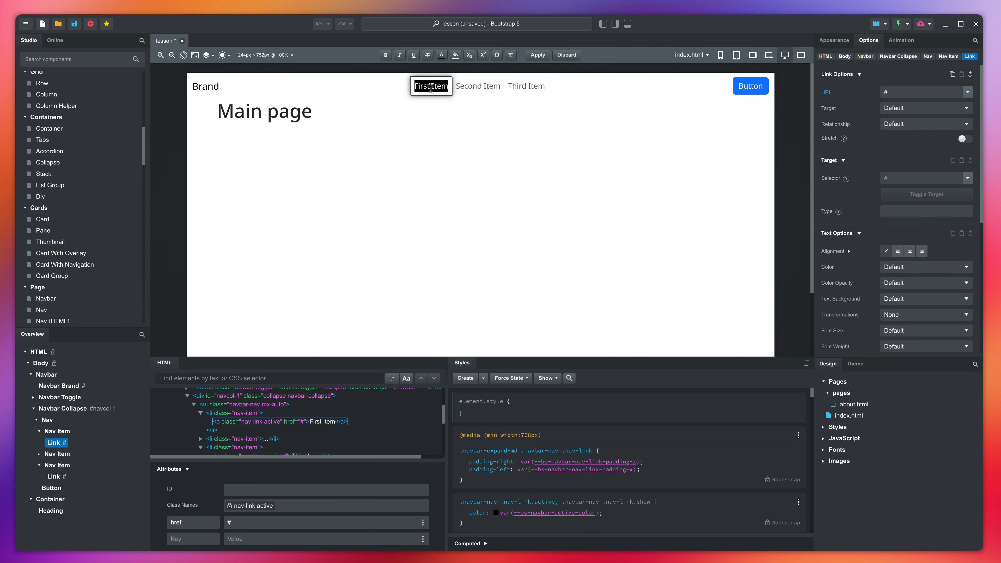
text(Home)
key(Return)
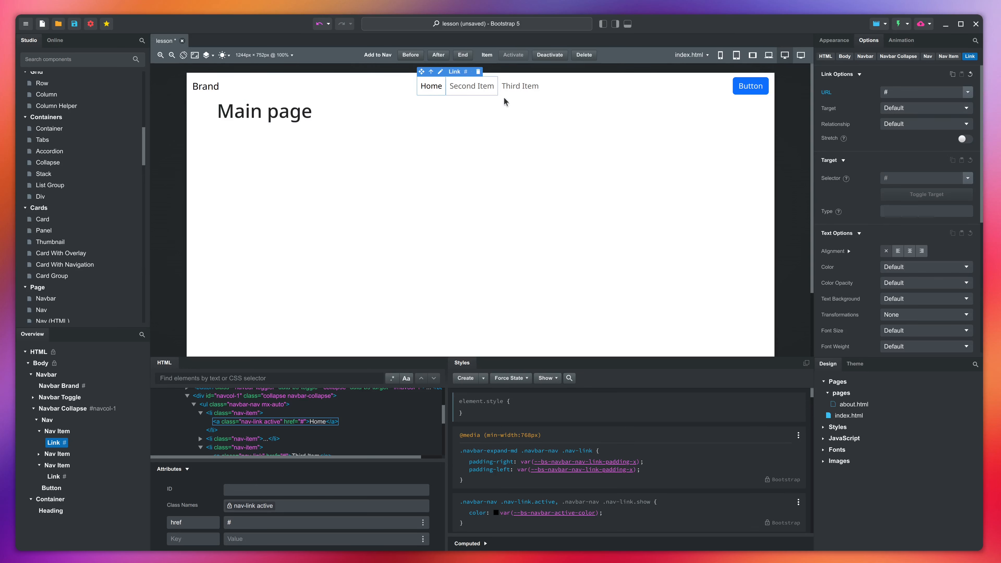
- Set the Home nav link's URL to index.html
click(906, 91)
text(index.html)
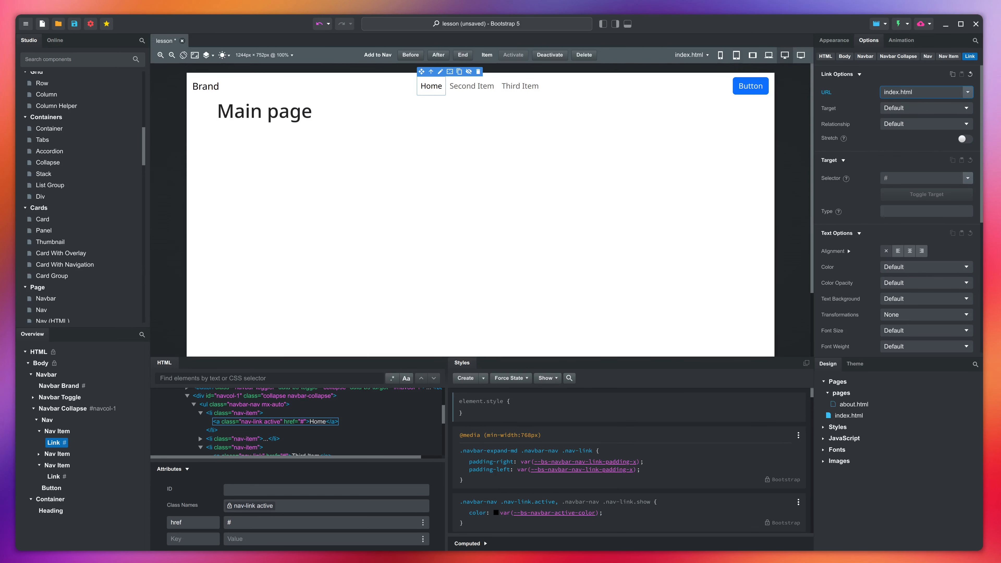
key(Return)
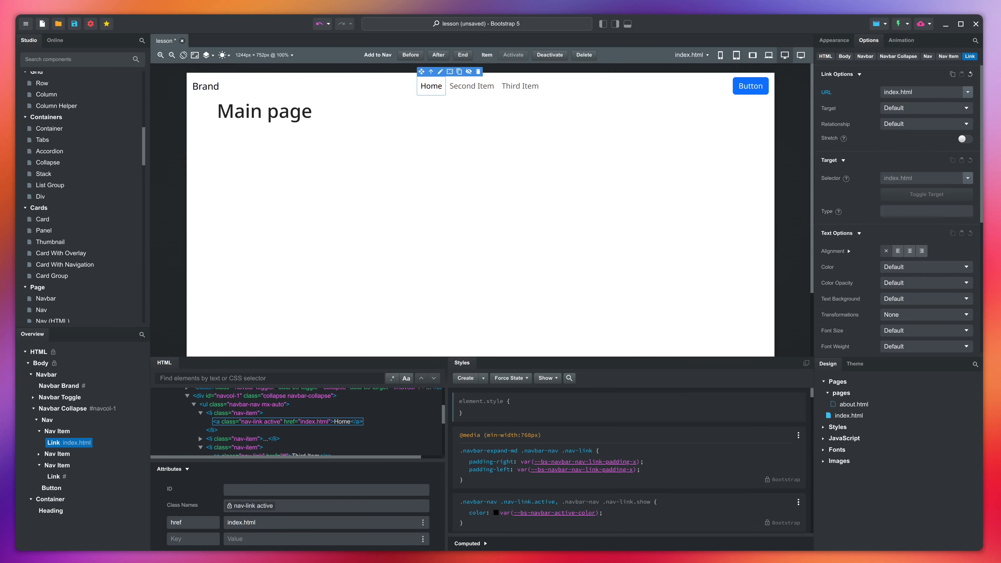
- Change the second nav link's text to About and set its URL to pages/about.html
double_click(478, 90)
text(About)
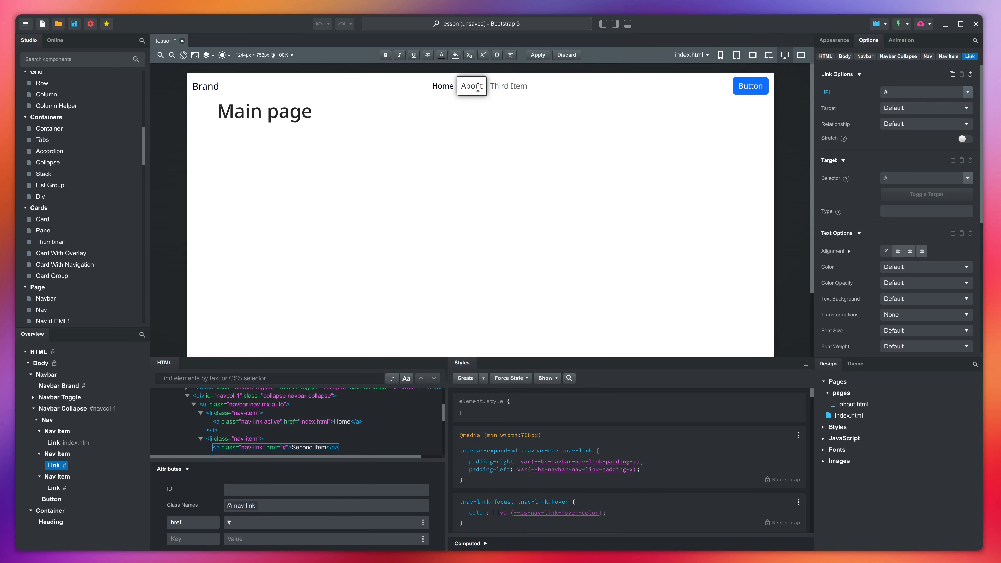
key(Escape)
click(971, 93)
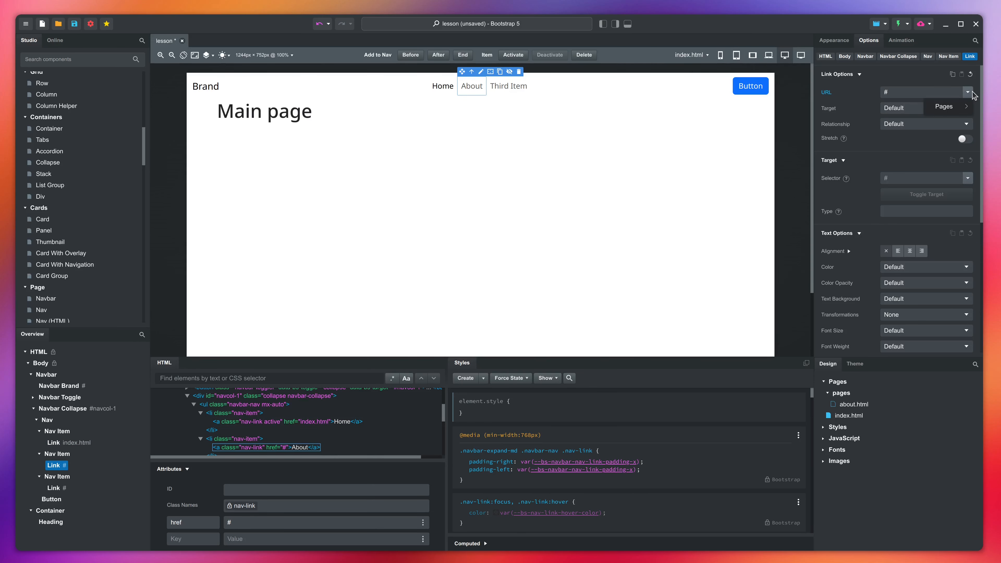
mouse_move(963, 106)
click(919, 109)
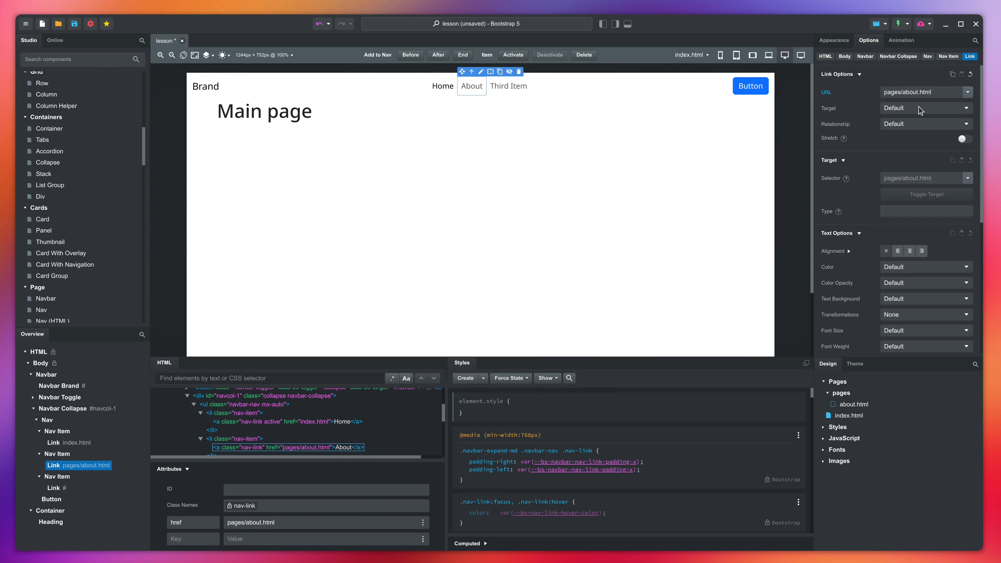
- Delete the whole Third Item nav item from the navbar
click(512, 87)
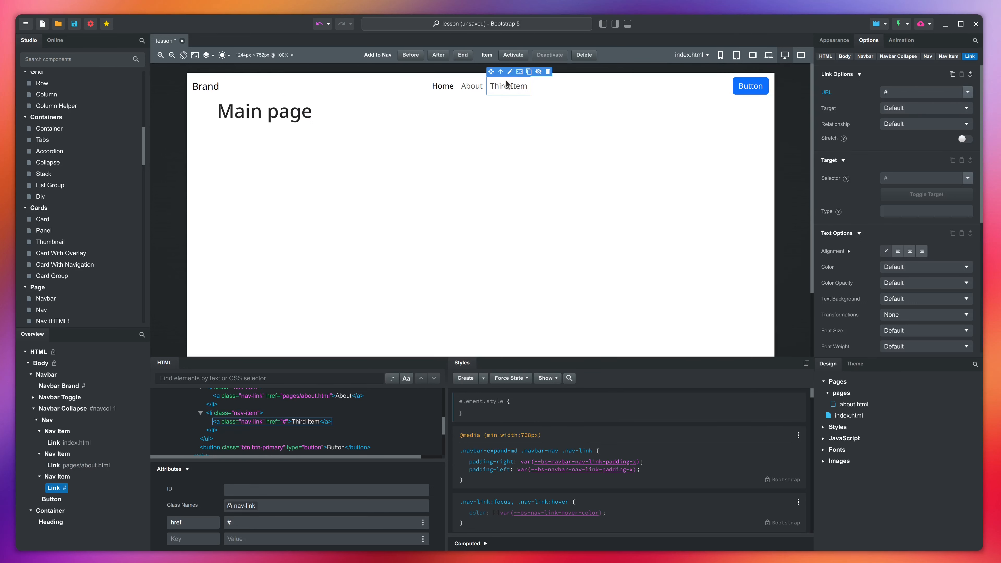
click(501, 73)
click(539, 72)
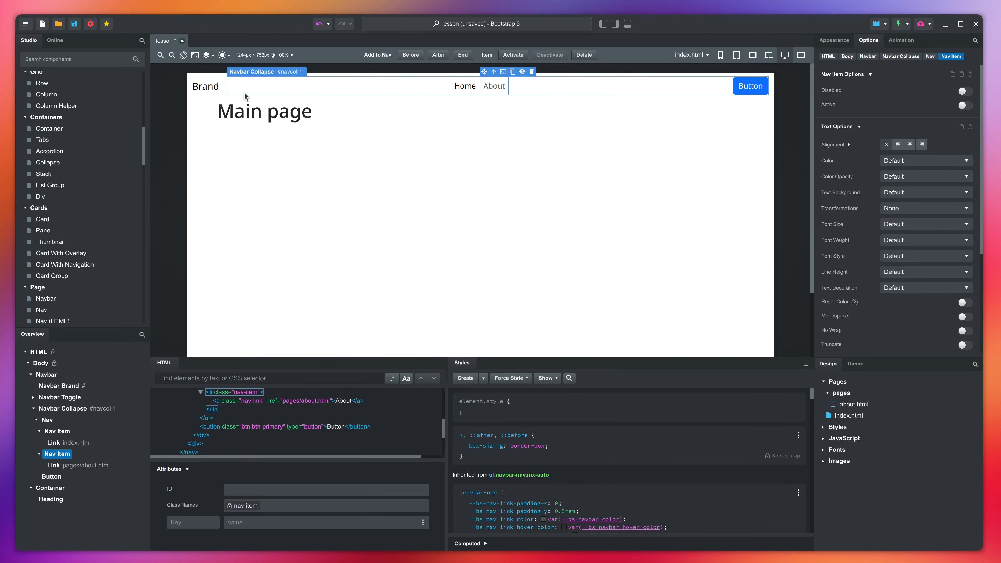
- Change the navbar brand text to My Website
double_click(208, 86)
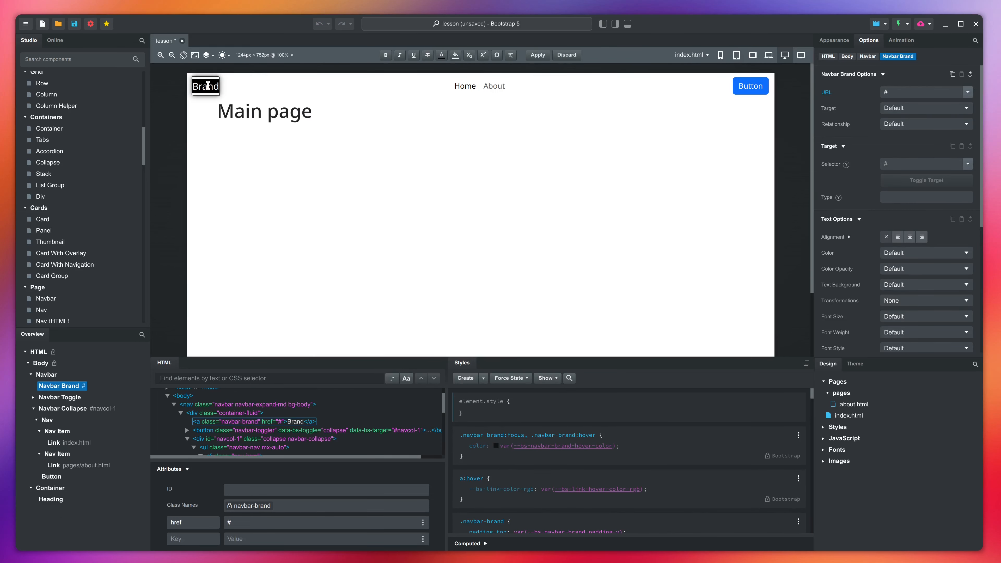
text(My Website)
key(Escape)
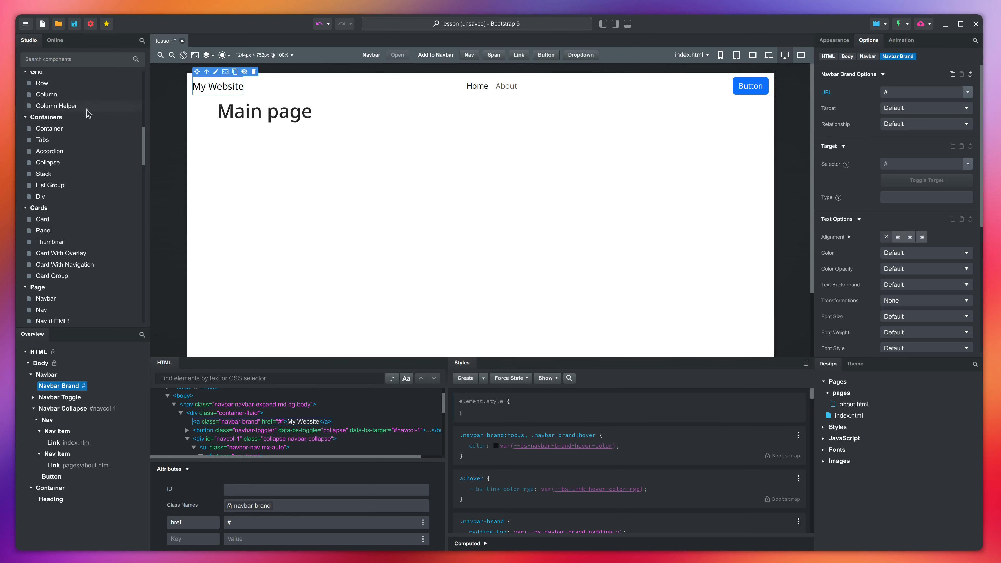
- Add an Icon component in front of the My Website brand text and separate the two with a space
scroll(144, 146, up, 1)
drag(143, 146, 144, 110)
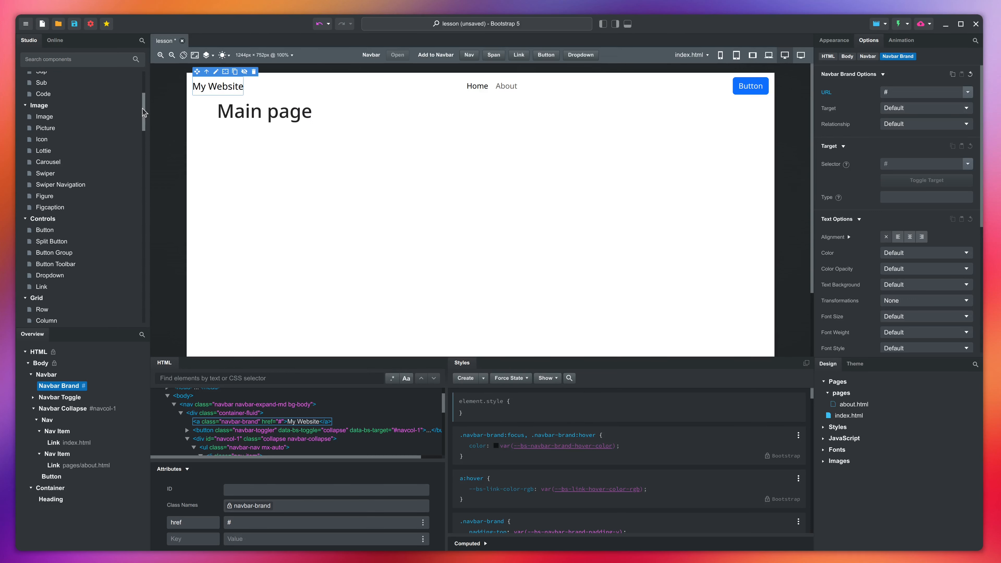
drag(51, 140, 206, 91)
double_click(207, 89)
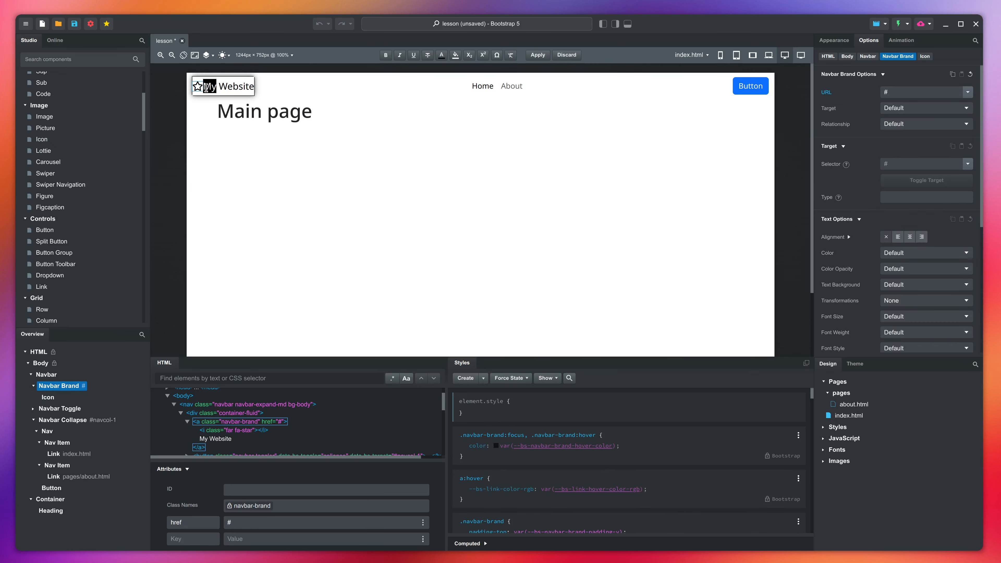
click(207, 88)
click(209, 93)
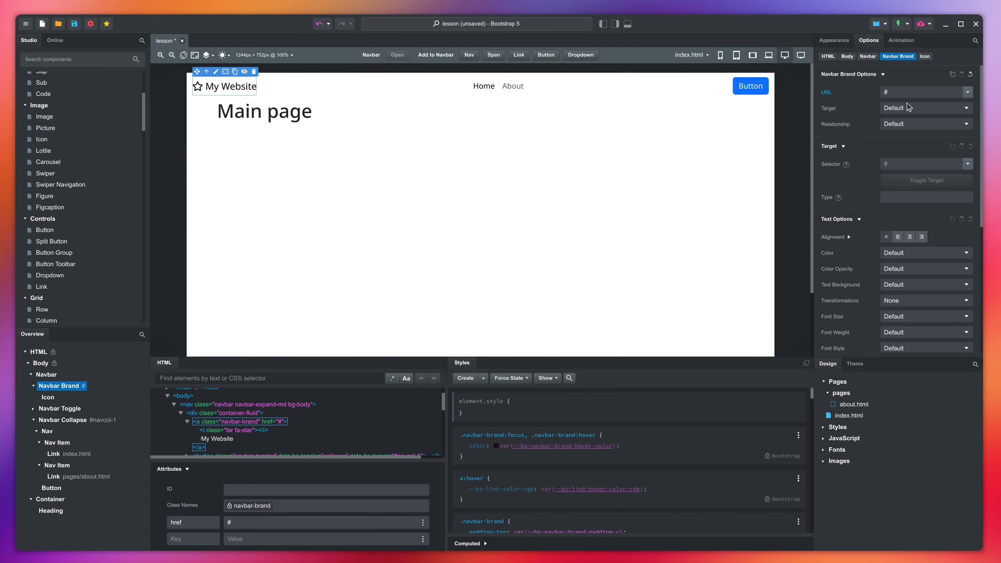
- Link the navbar brand to index.html
click(967, 93)
mouse_move(955, 107)
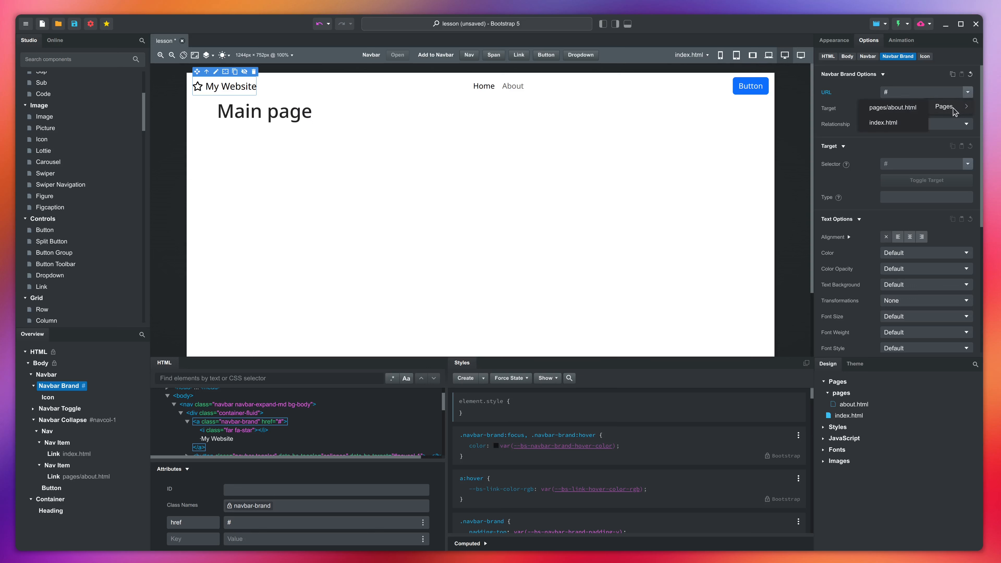
click(914, 124)
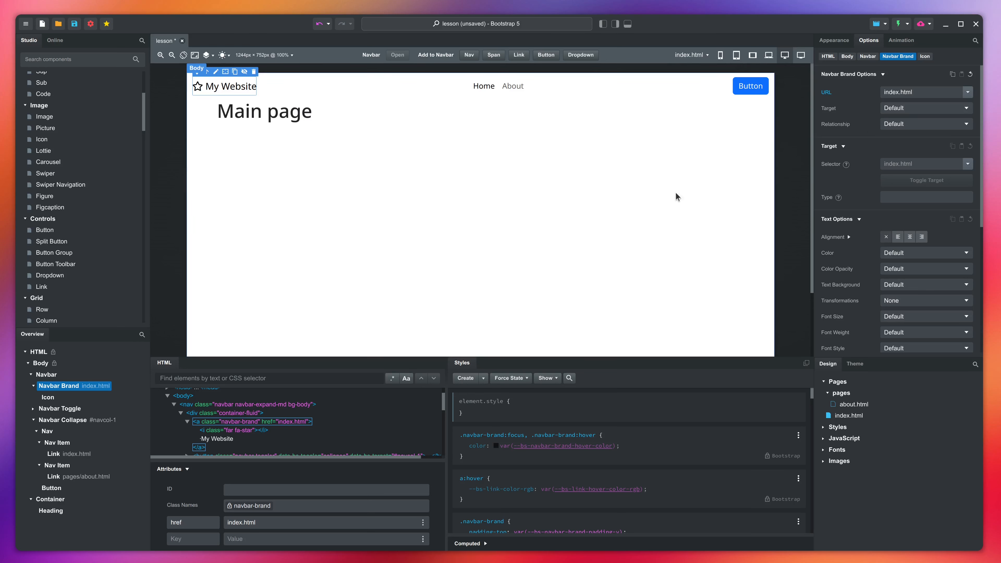
- Copy the Bootstrap .navbar-nav .nav-link.active color rule of the Home link into styles.css as an editable rule
click(58, 443)
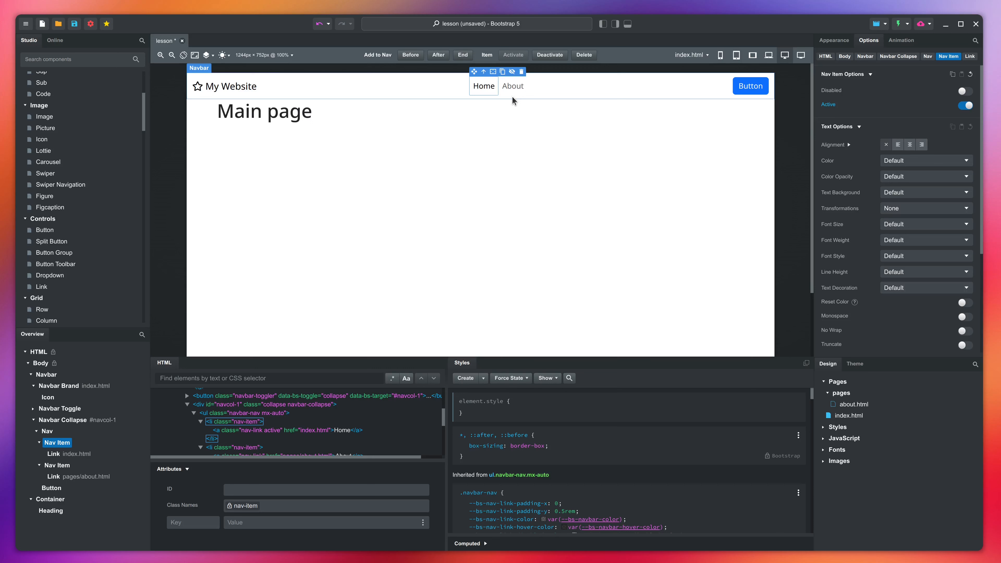
click(483, 85)
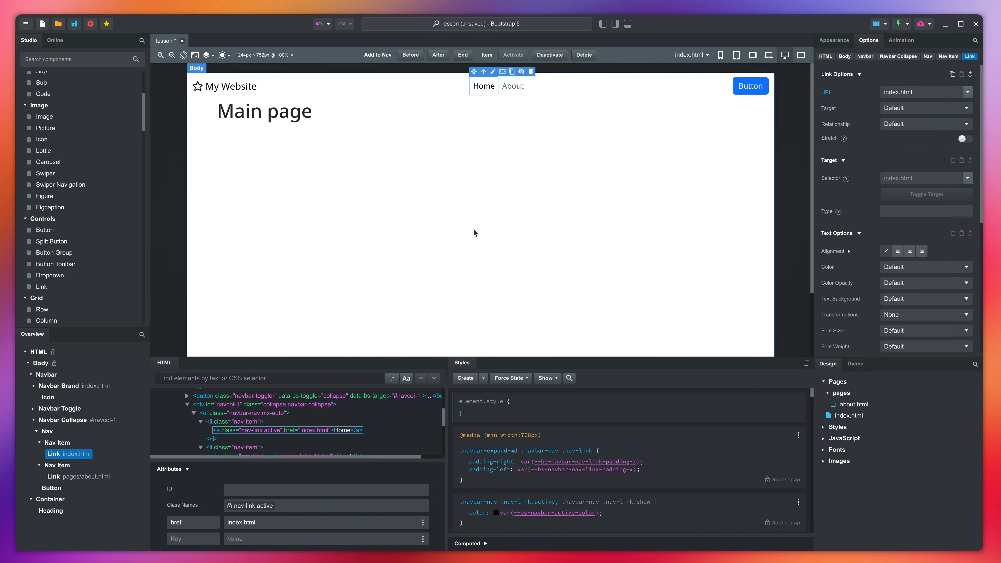
scroll(461, 481, down, 2)
scroll(462, 481, down, 1)
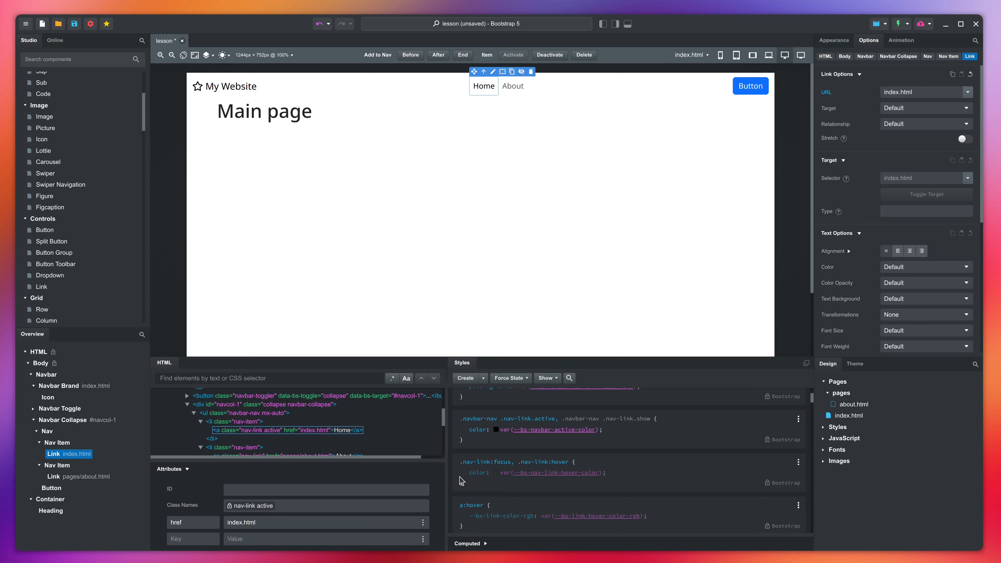
click(798, 420)
click(821, 424)
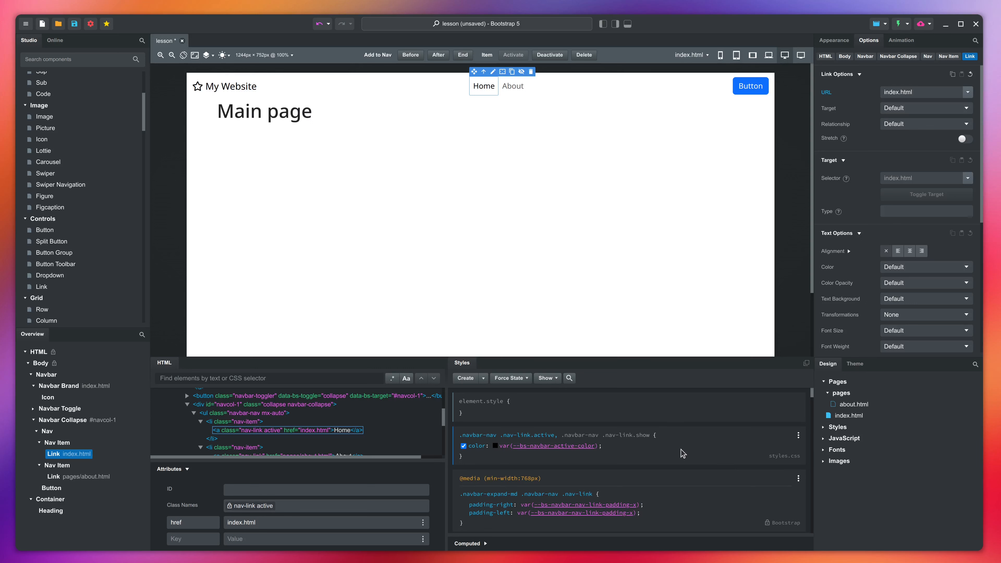
- Add font-weight: bold to the .navbar-nav .nav-link.active rule in styles.css
click(623, 453)
text(font-we)
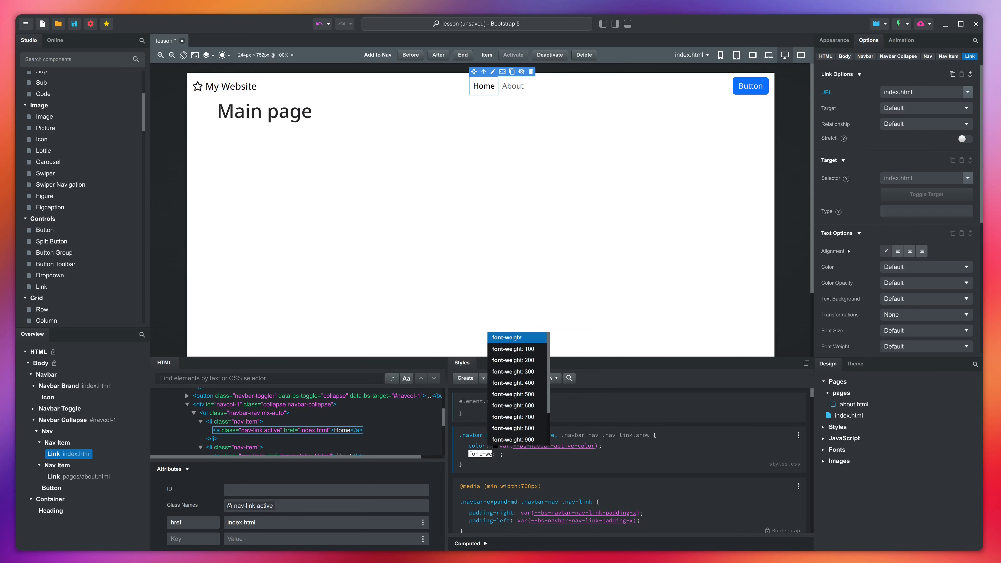
key(Return)
text(bold)
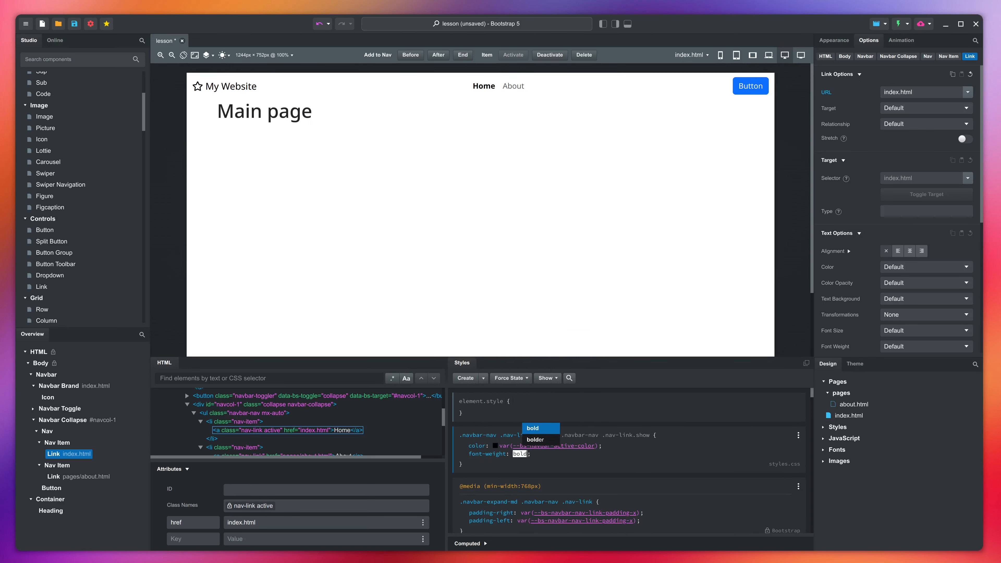
key(Return)
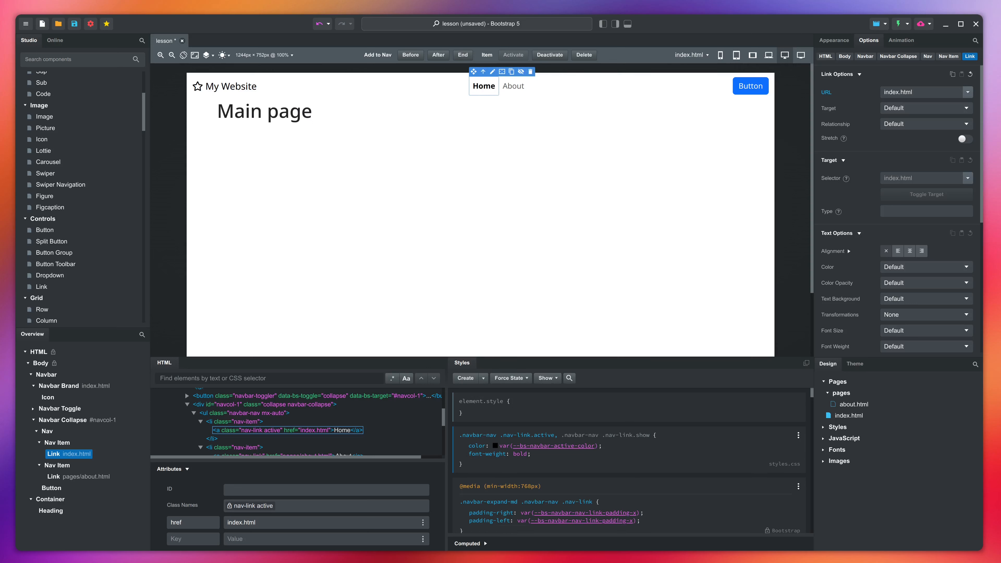
- Copy the navbar from index.html into the Body of about.html and place it above the About us heading
right_click(55, 373)
click(175, 274)
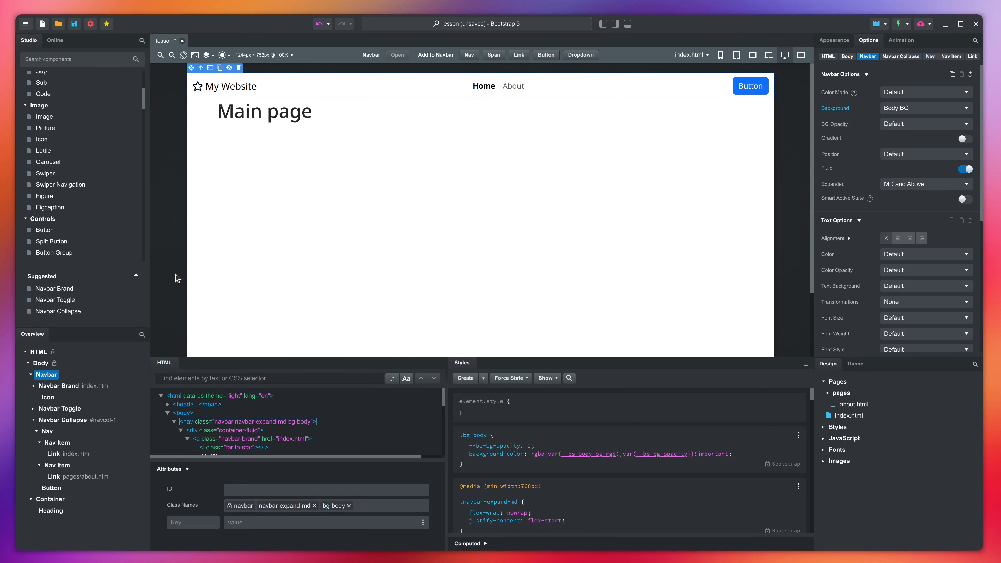
double_click(852, 405)
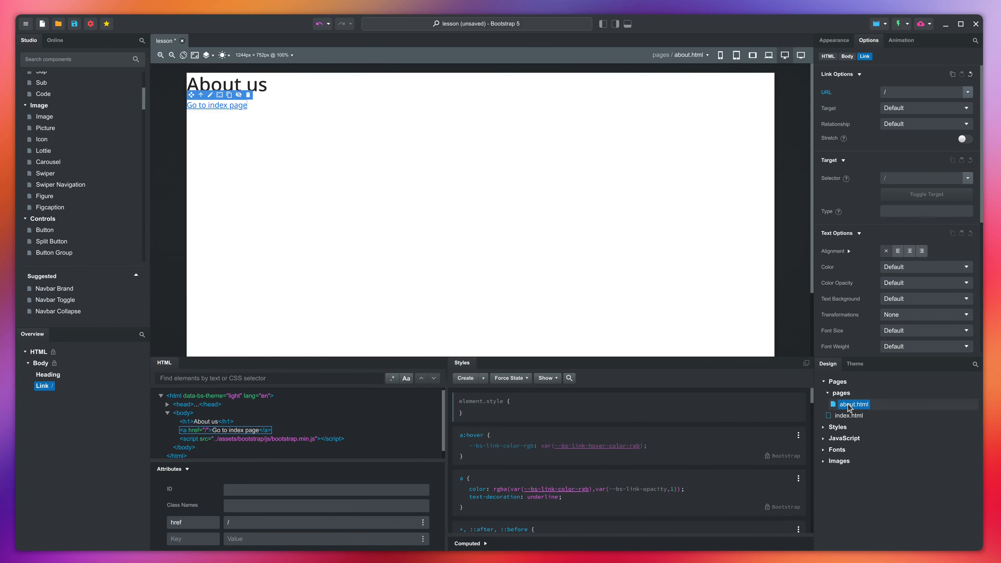
click(40, 362)
right_click(41, 362)
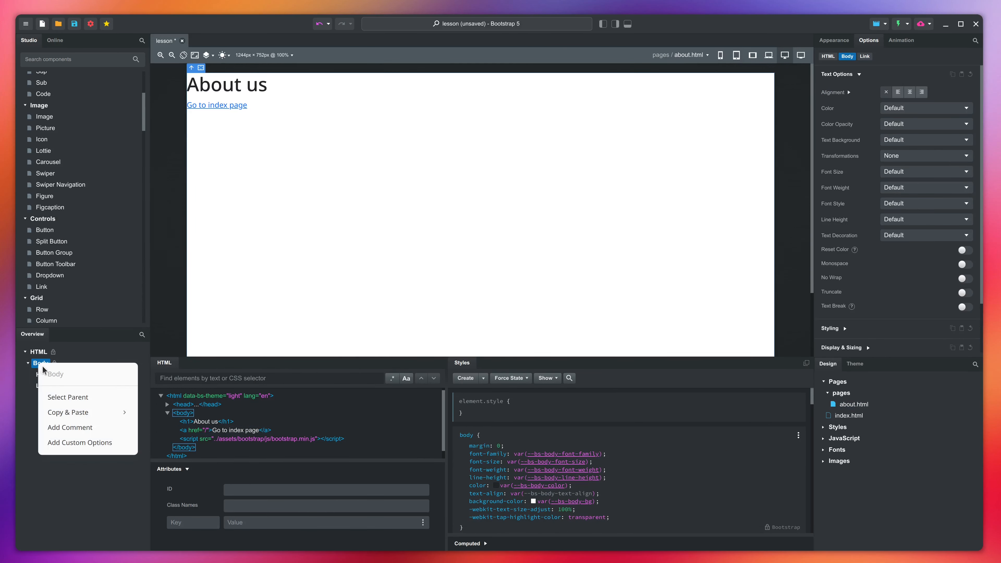
mouse_move(81, 412)
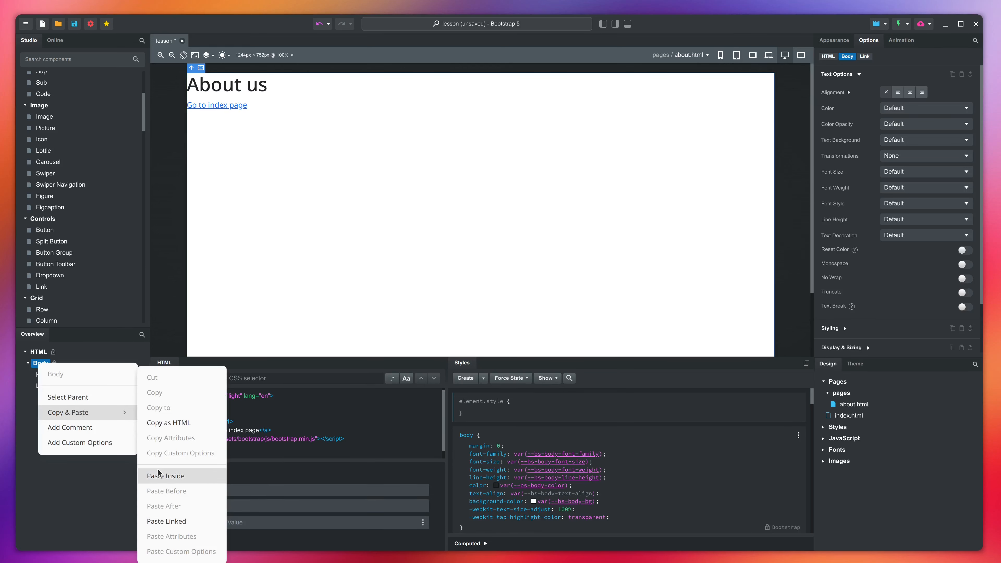
click(161, 476)
drag(47, 397, 55, 376)
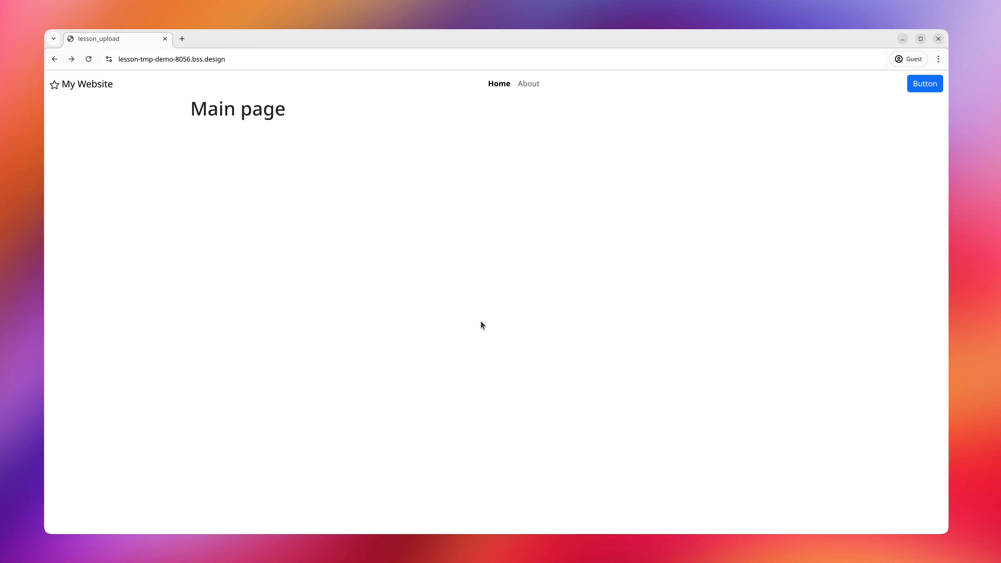
- Switch to the browser preview of the site and test the About and Home links in the navbar
click(531, 87)
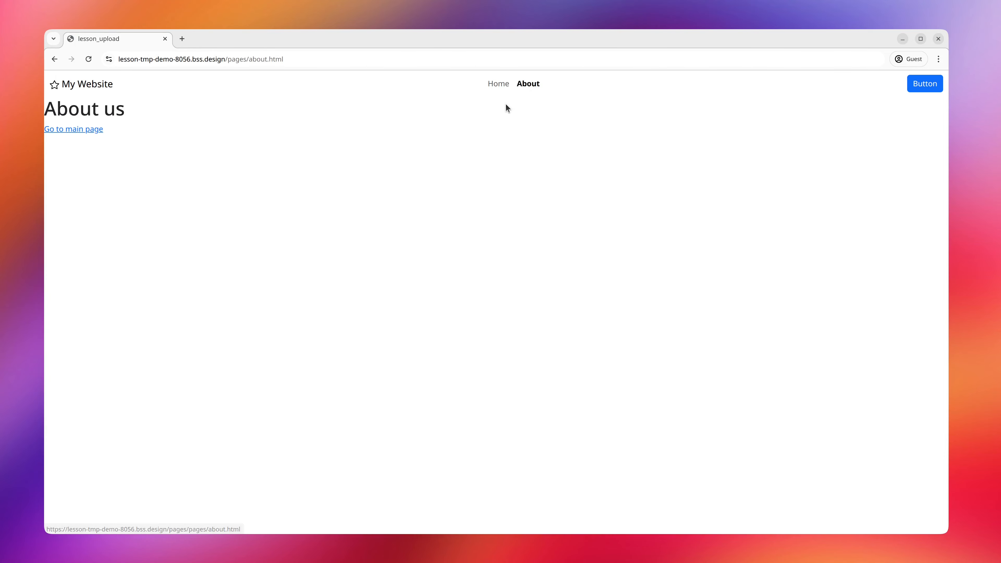
click(499, 84)
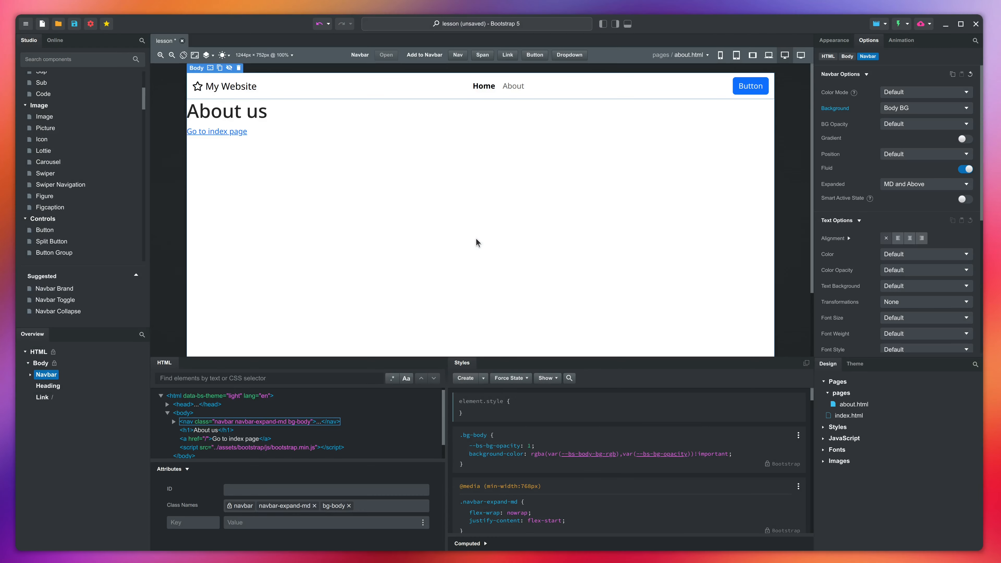
- Back in Bootstrap Studio, set the URL of the Home nav link on about.html to /
click(488, 87)
click(892, 95)
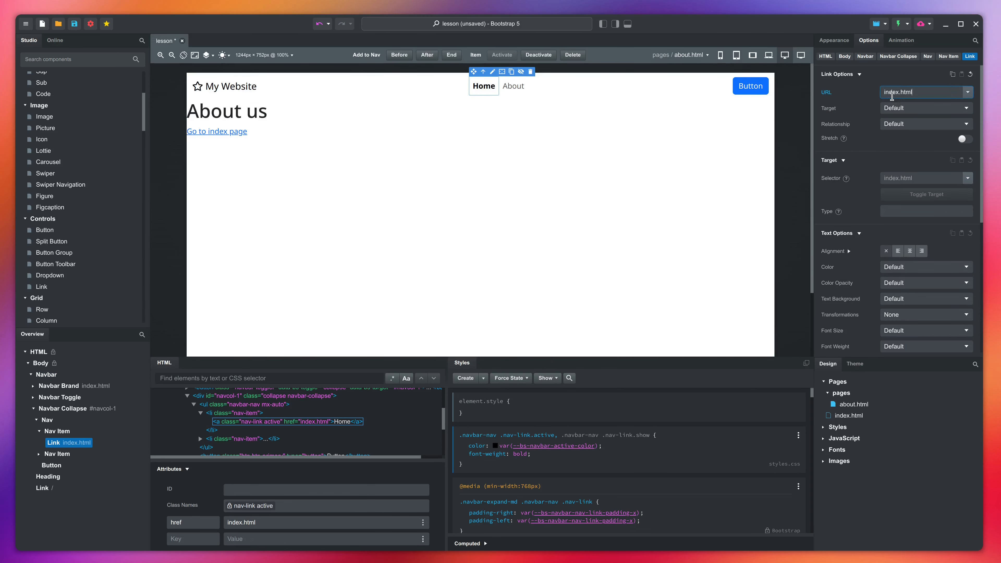
text(/)
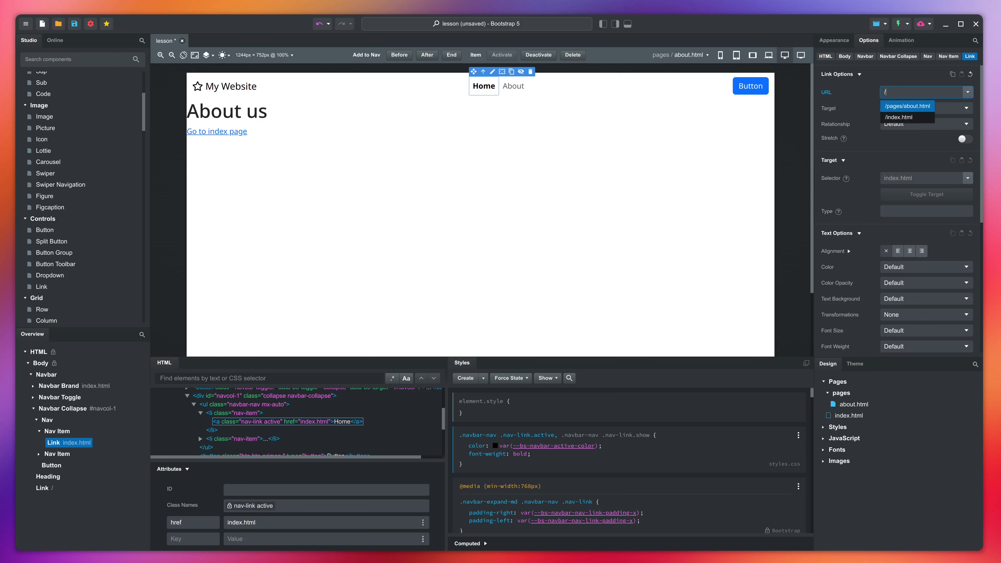
key(Return)
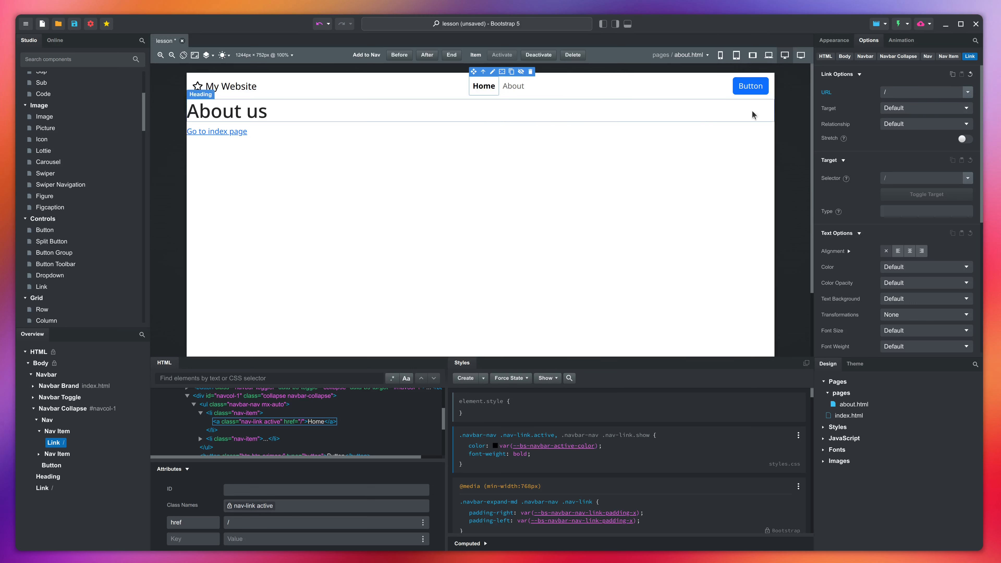
- Set the URL of the My Website navbar brand on about.html to /
click(248, 92)
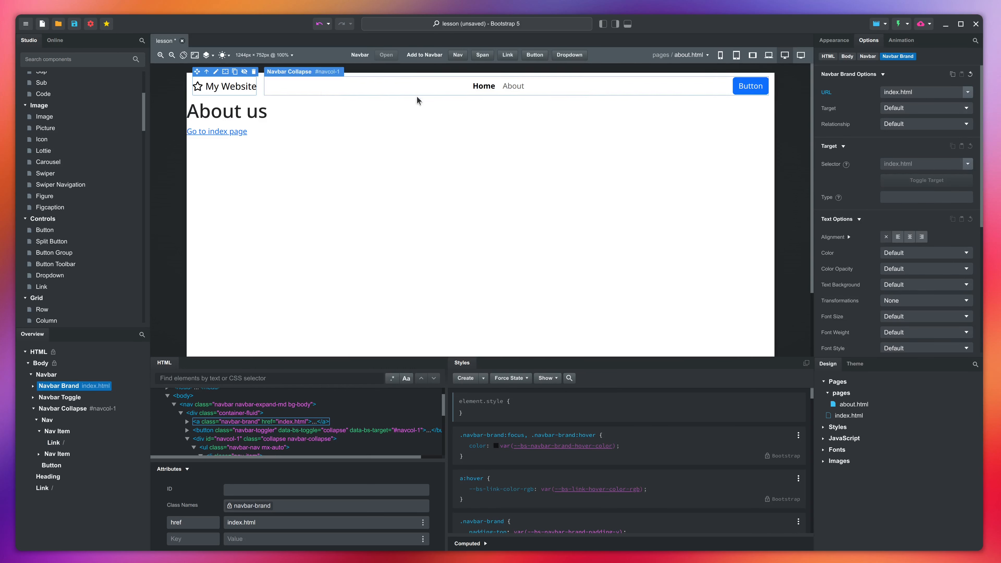
click(907, 93)
text(/)
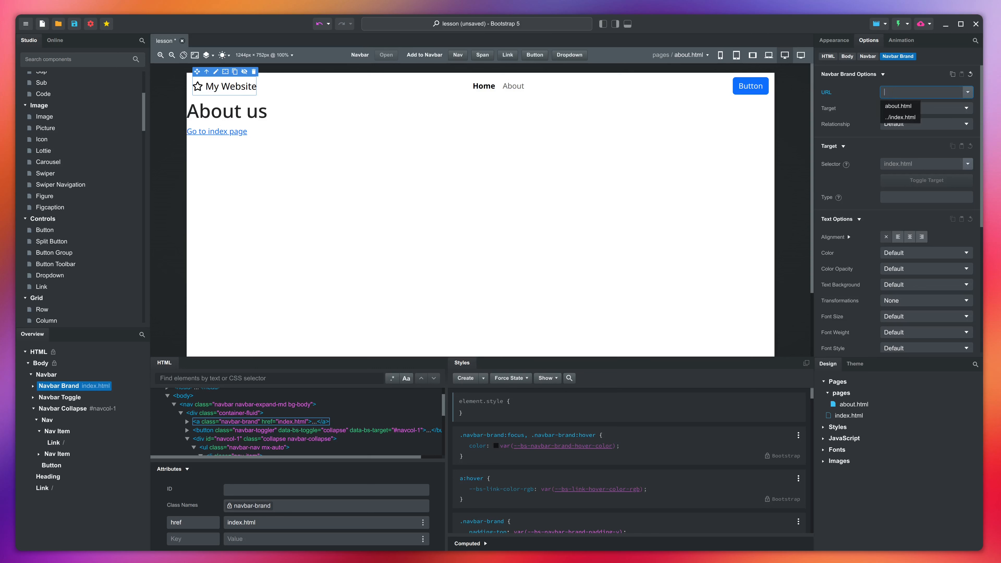
key(Return)
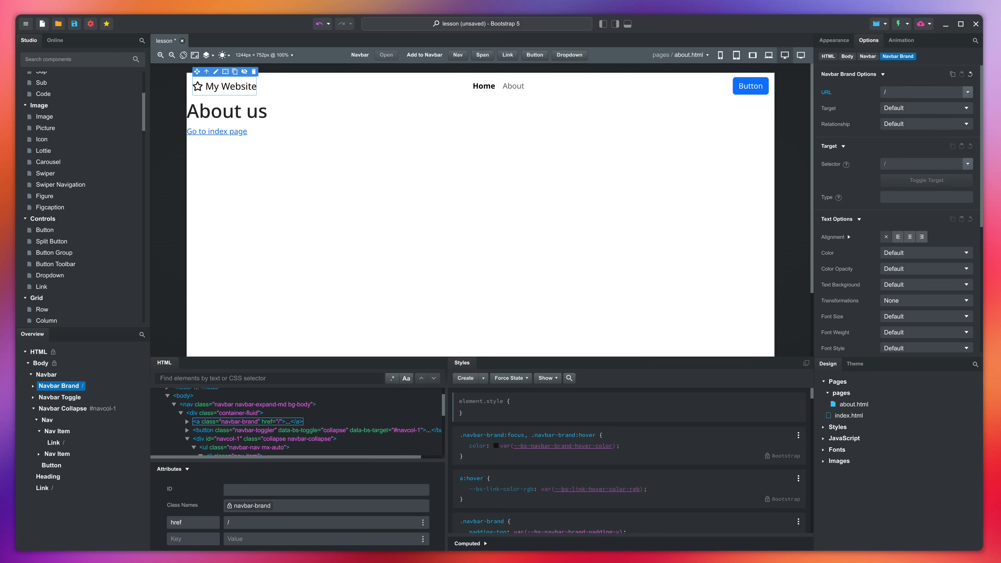
- Turn off the Active option of the nav item containing the Home link on about.html
click(484, 86)
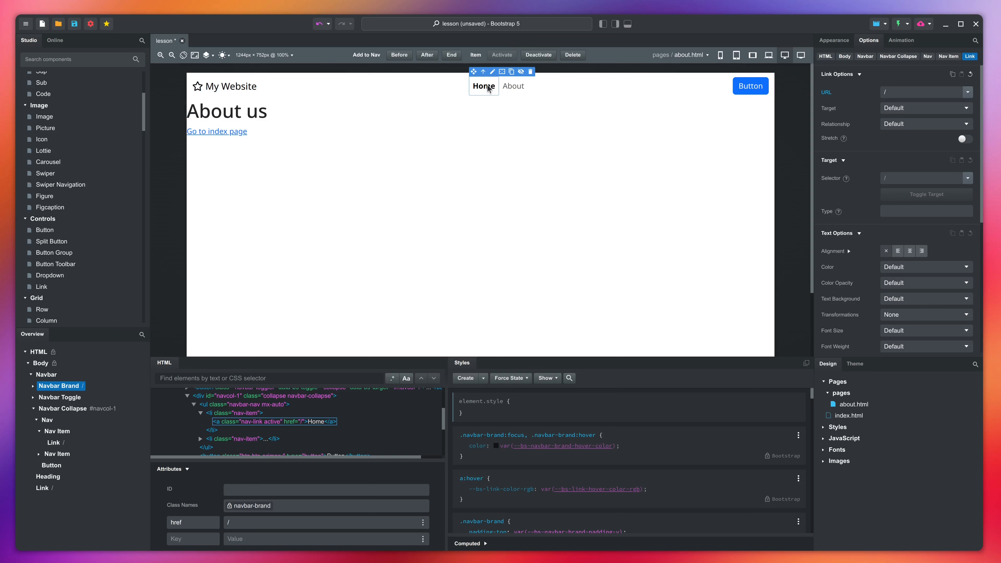
click(483, 73)
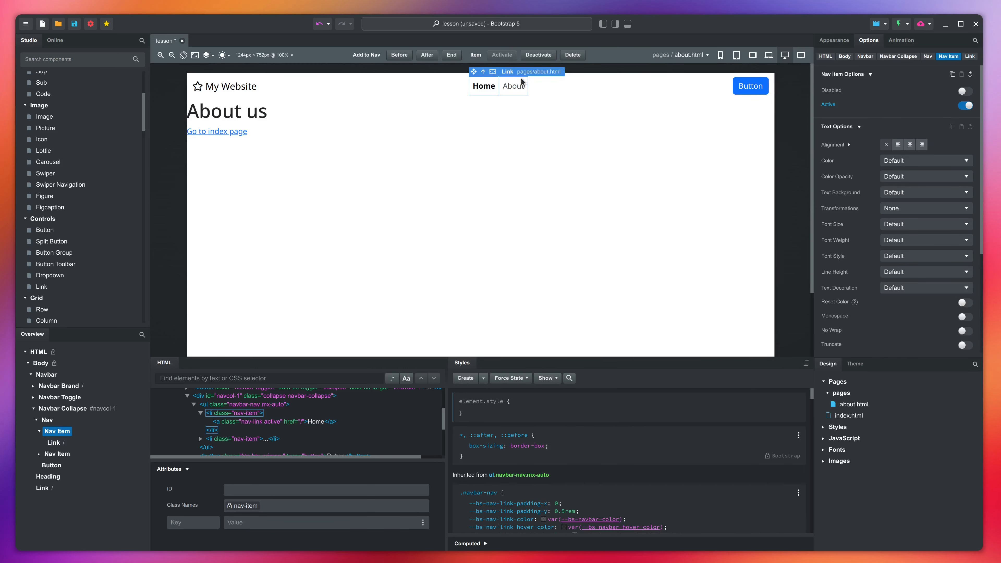
click(964, 106)
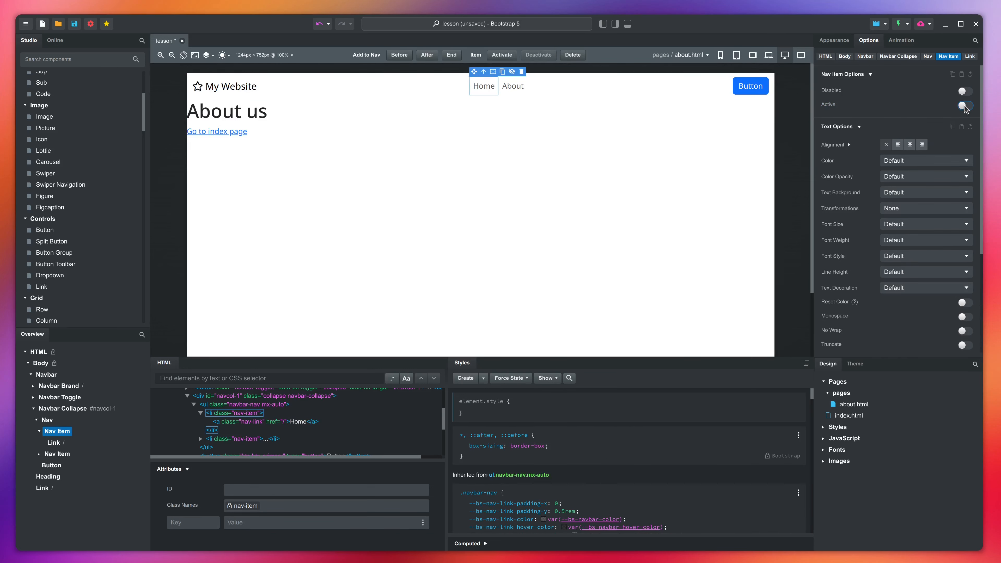
- Copy the whole navbar from about.html and delete the existing navbar on index.html
click(53, 377)
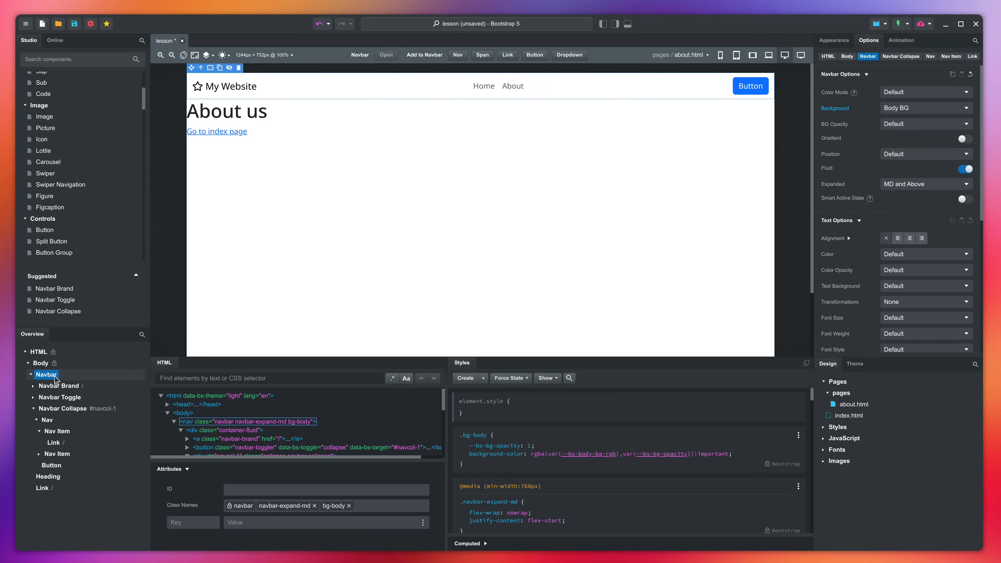
right_click(55, 378)
mouse_move(146, 249)
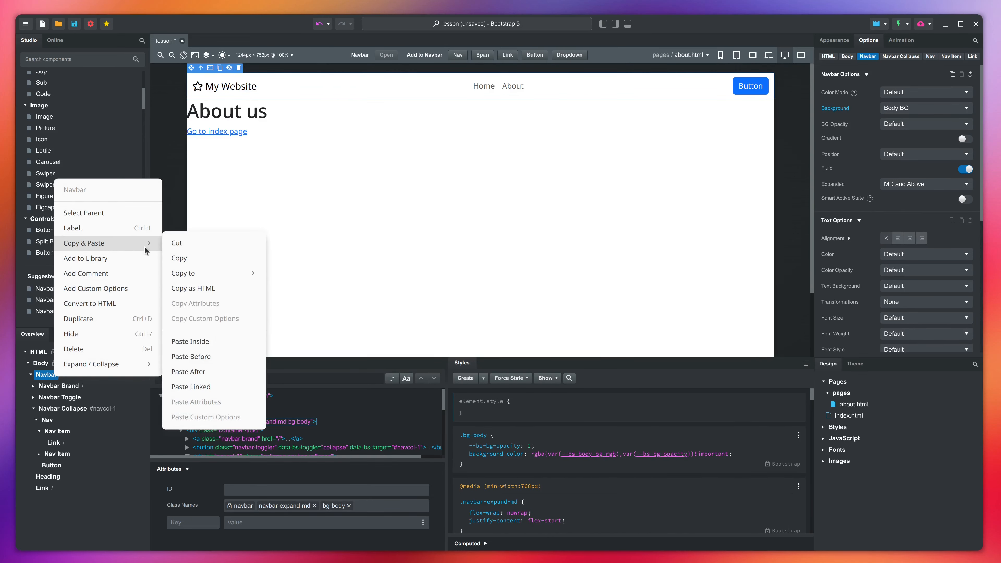
click(179, 258)
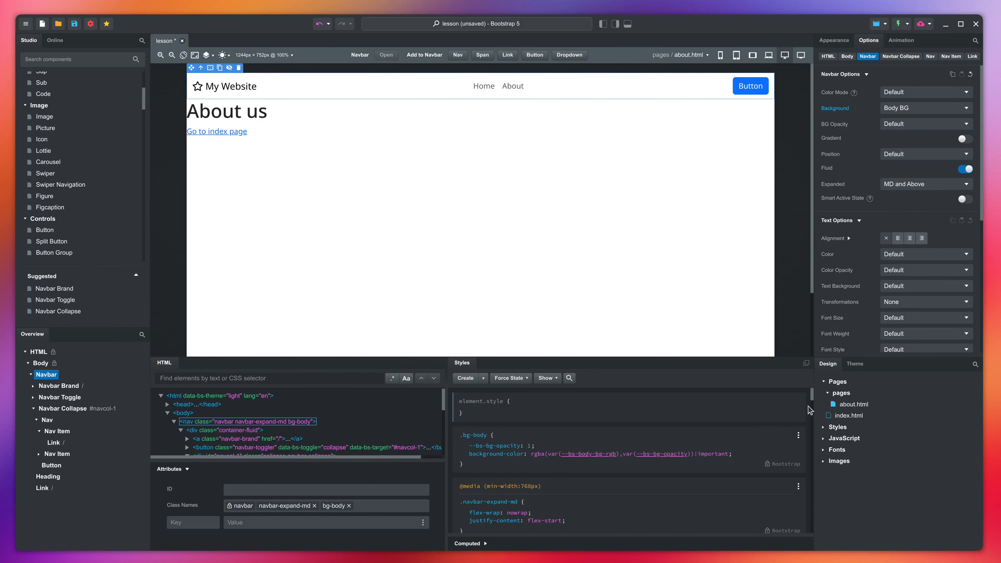
click(847, 415)
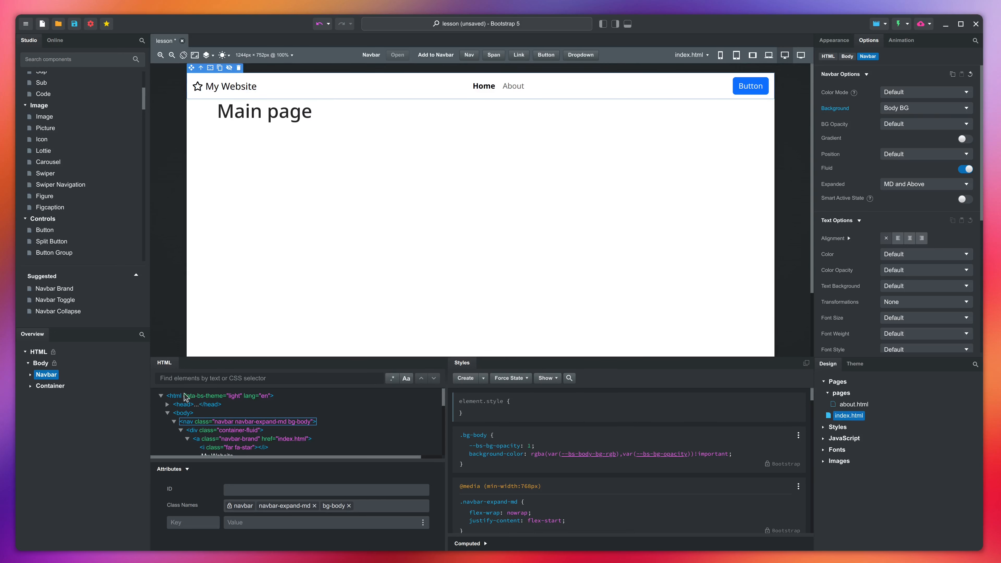
right_click(46, 374)
click(55, 362)
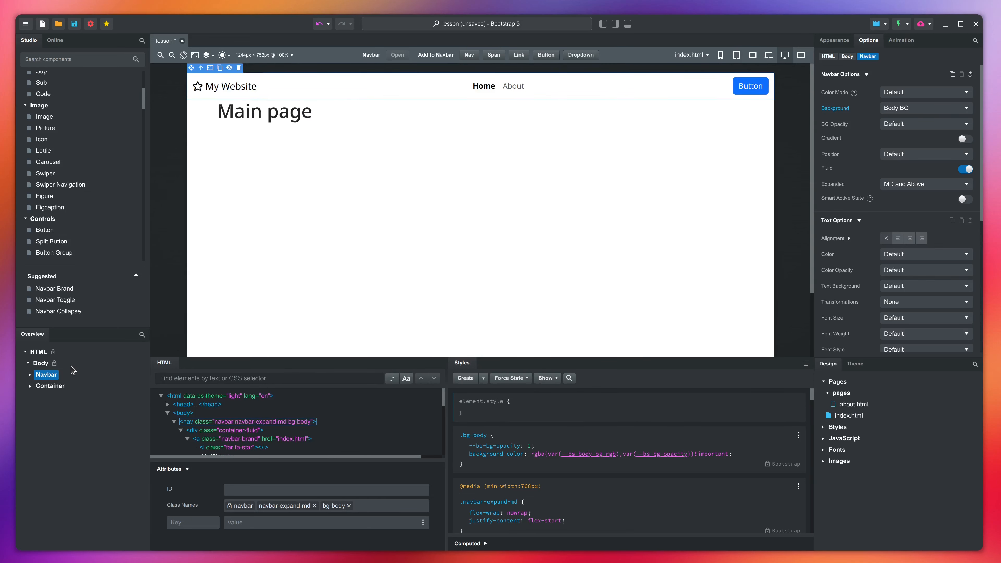
- Paste the copied navbar as a linked component into the Body of index.html and place it above the Container
right_click(39, 366)
mouse_move(87, 417)
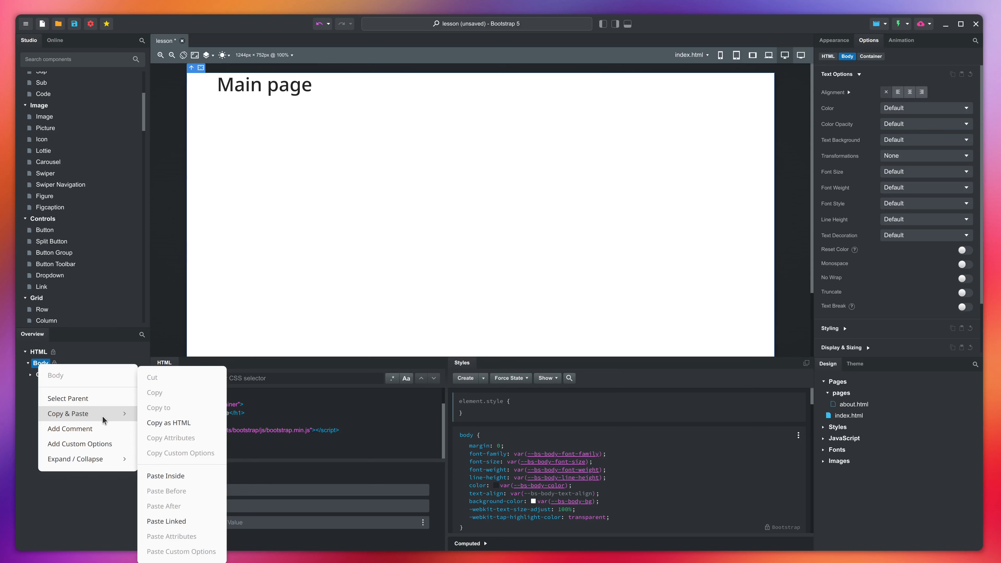
click(169, 521)
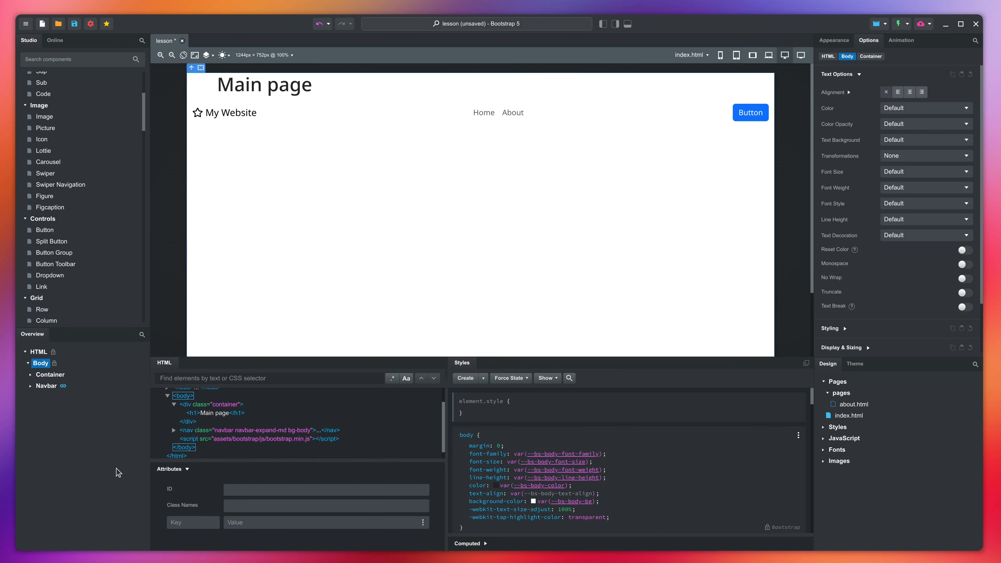
drag(54, 388, 56, 378)
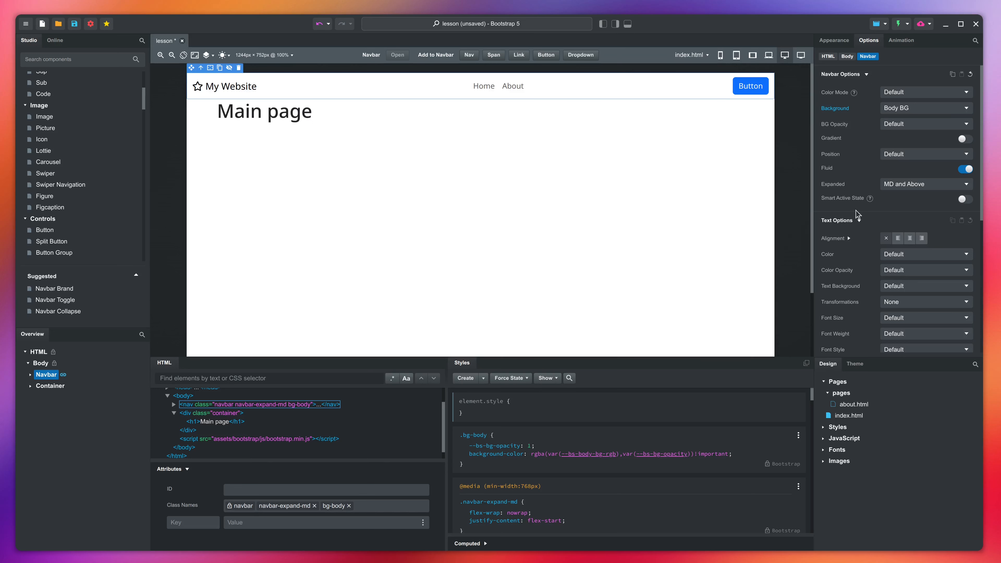
- Enable Smart Active State for the linked navbar and open about.html
click(967, 200)
click(852, 405)
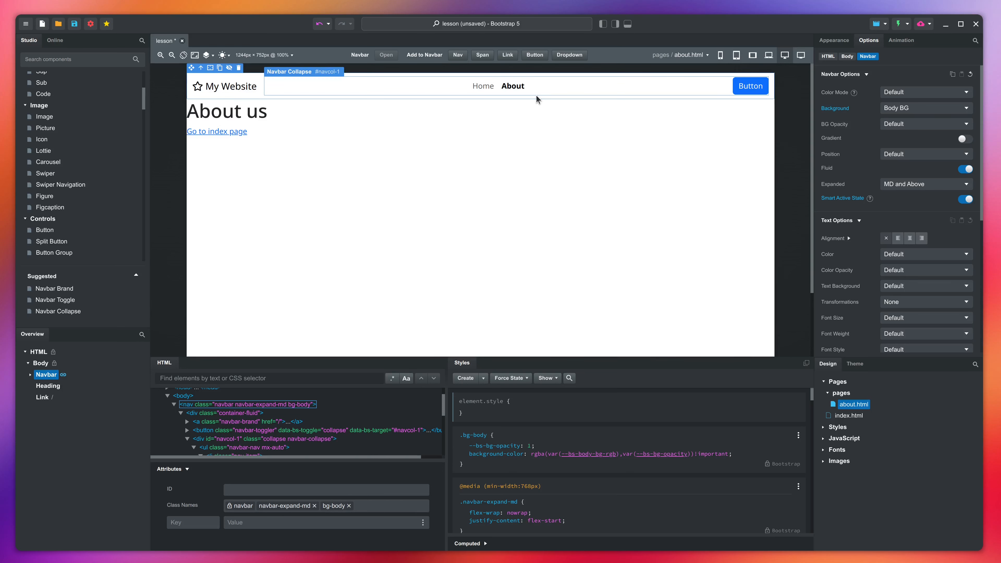
- Try switching Active on Page Match off and Active on Path Match on for the About nav item, restoring both settings
click(518, 86)
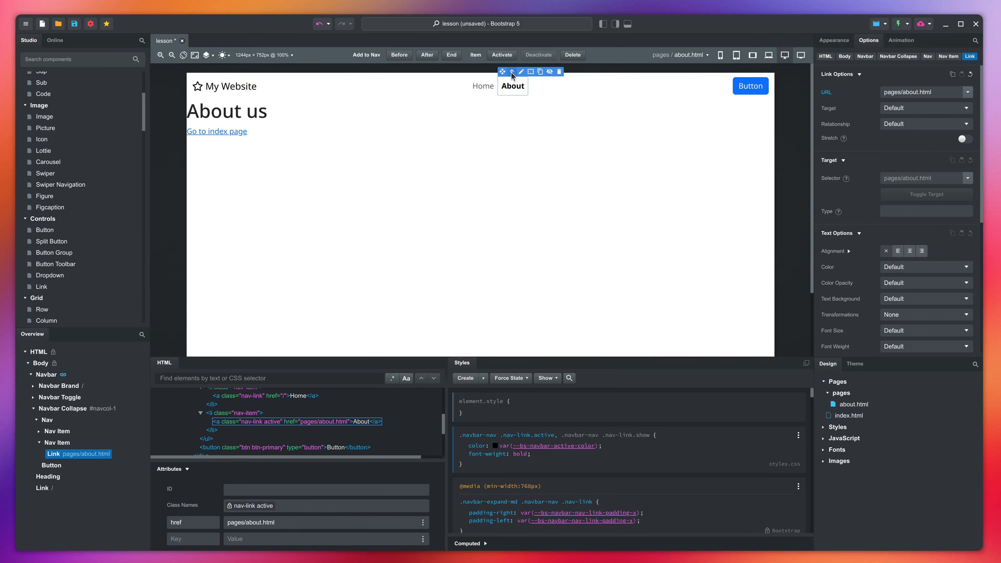
click(513, 73)
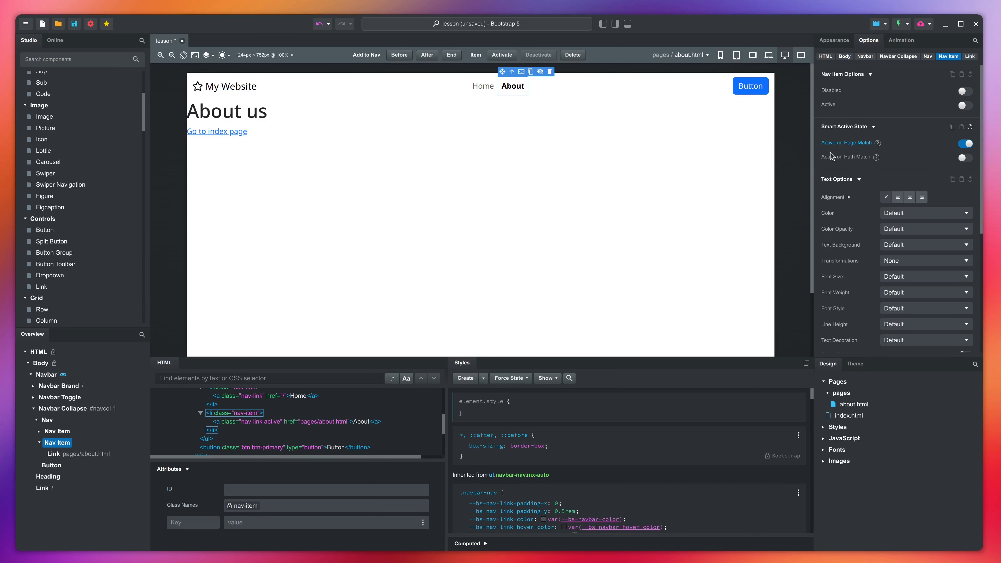
click(967, 145)
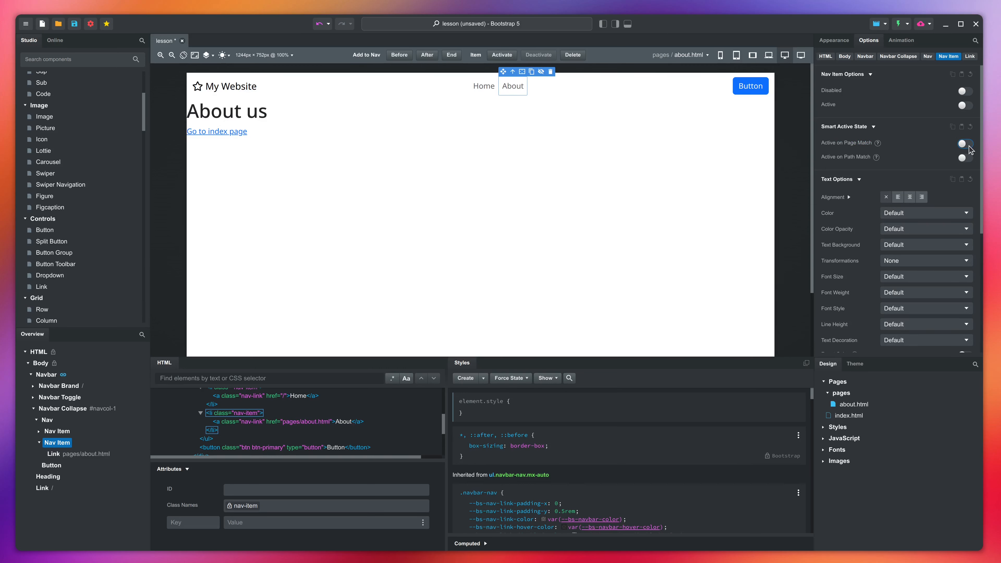
click(967, 144)
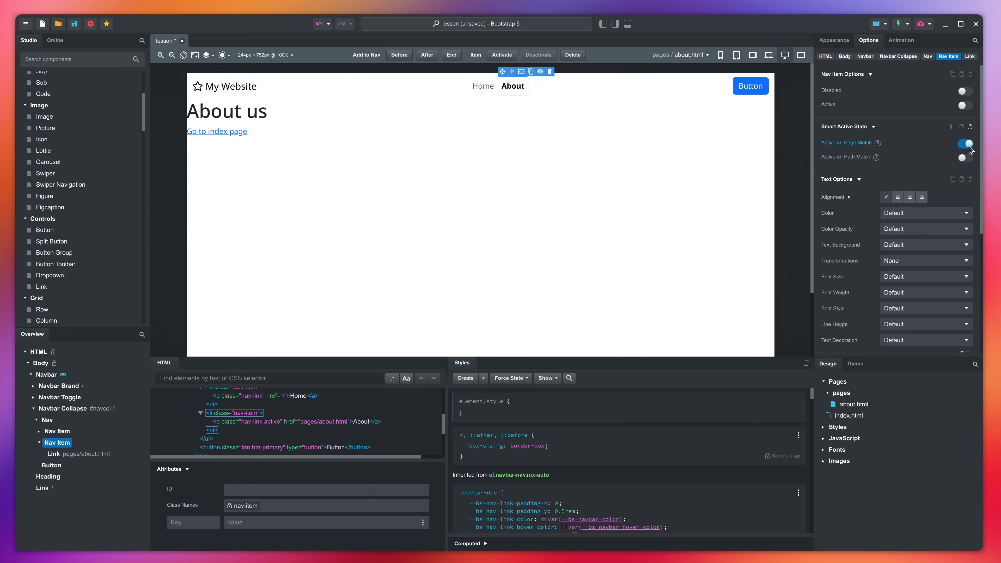
click(966, 158)
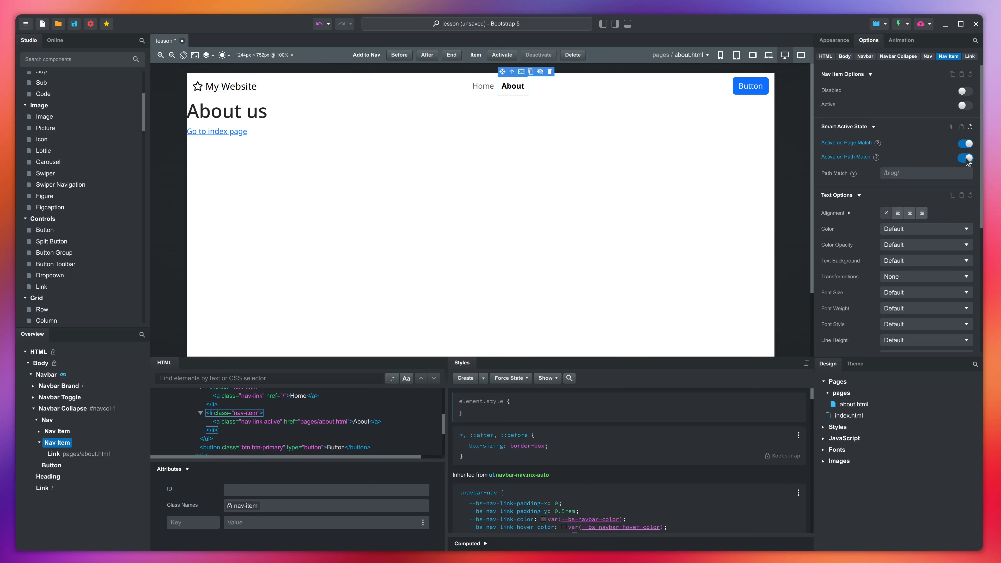
click(966, 158)
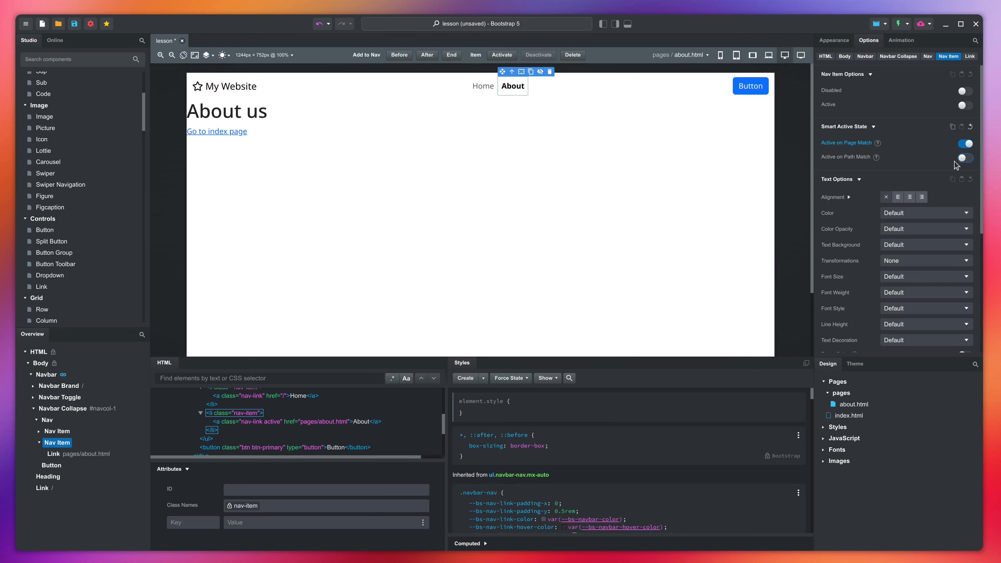
- Collapse the HTML and Styles panels and create a new Bootstrap 5.3 design from the Bold & Bright template
click(381, 364)
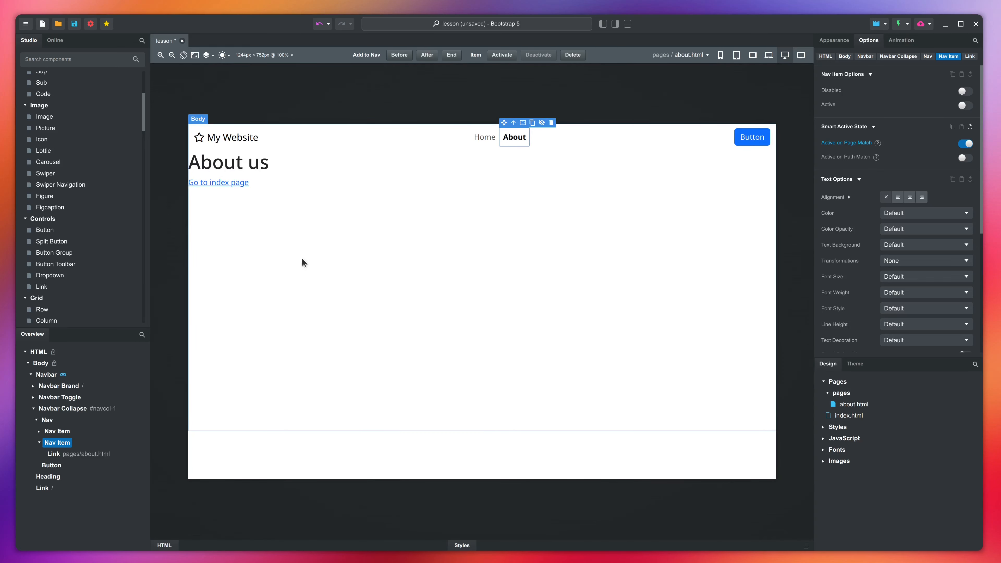
click(42, 23)
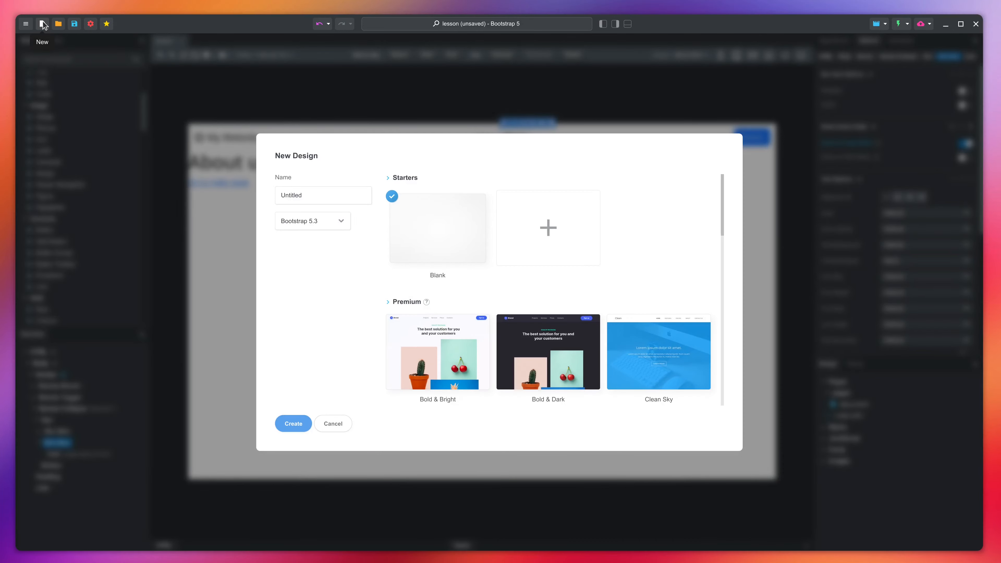
click(416, 351)
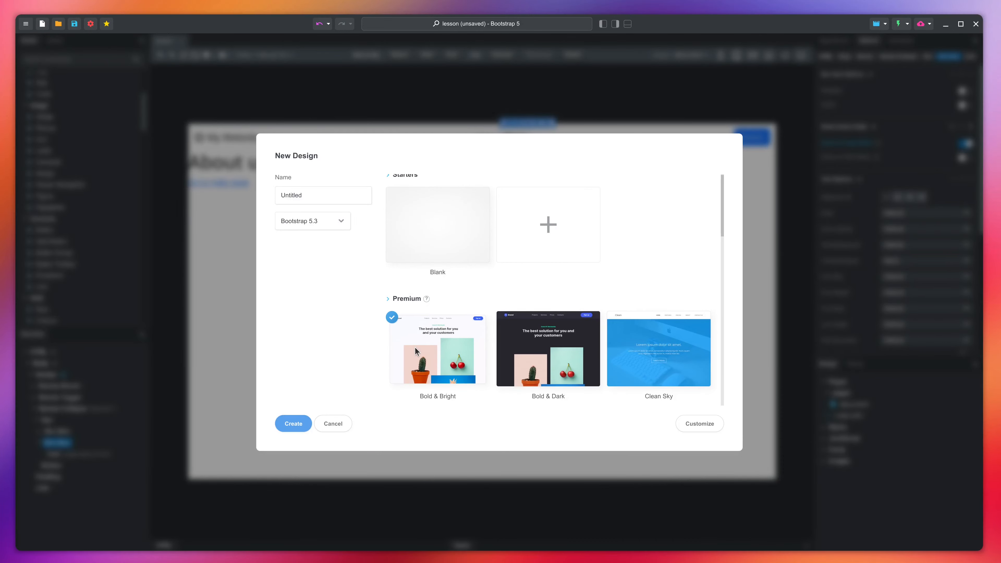
click(294, 425)
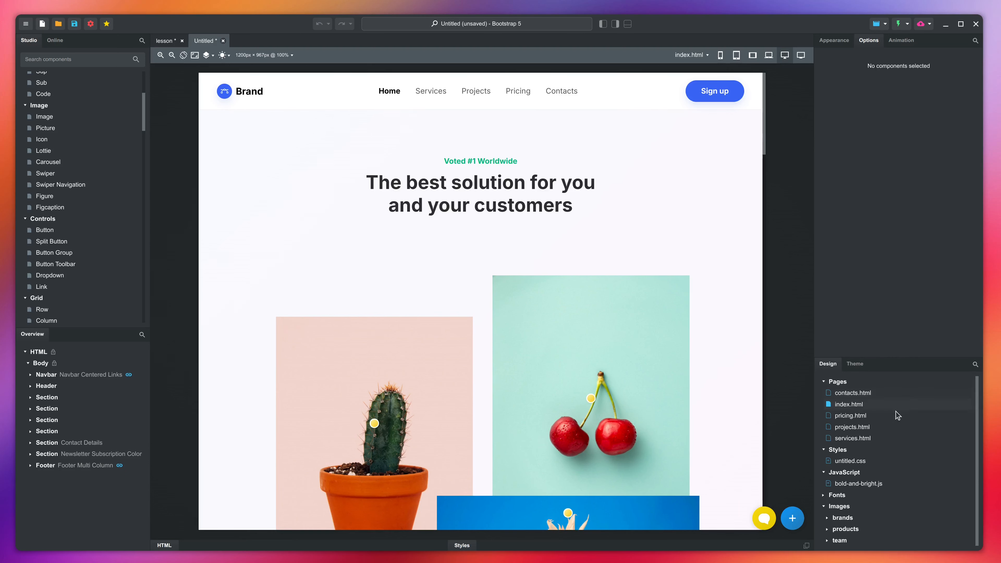
- Select the template's navbar and examine how its Sticky top position behaves as the page scrolls
click(676, 103)
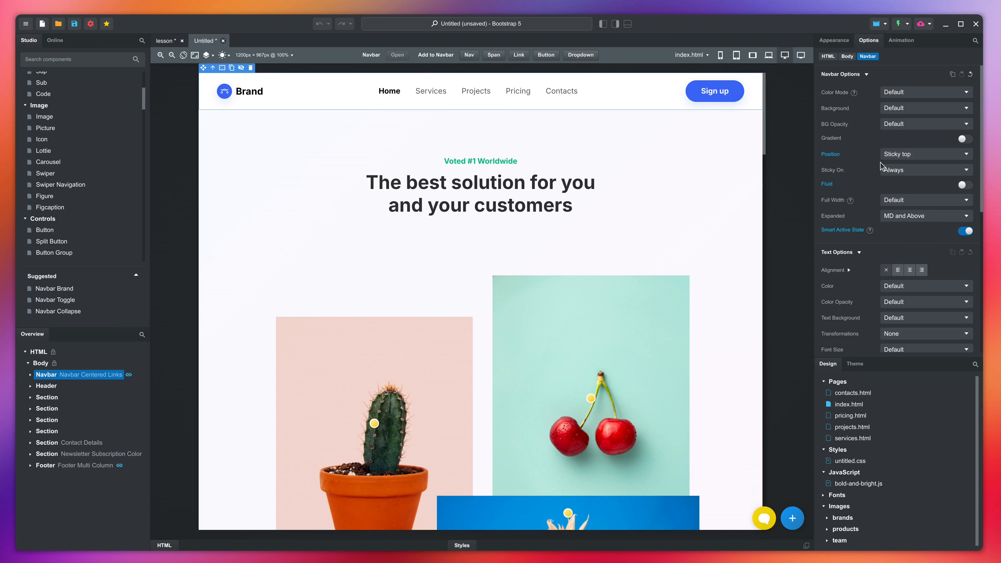
scroll(725, 179, down, 7)
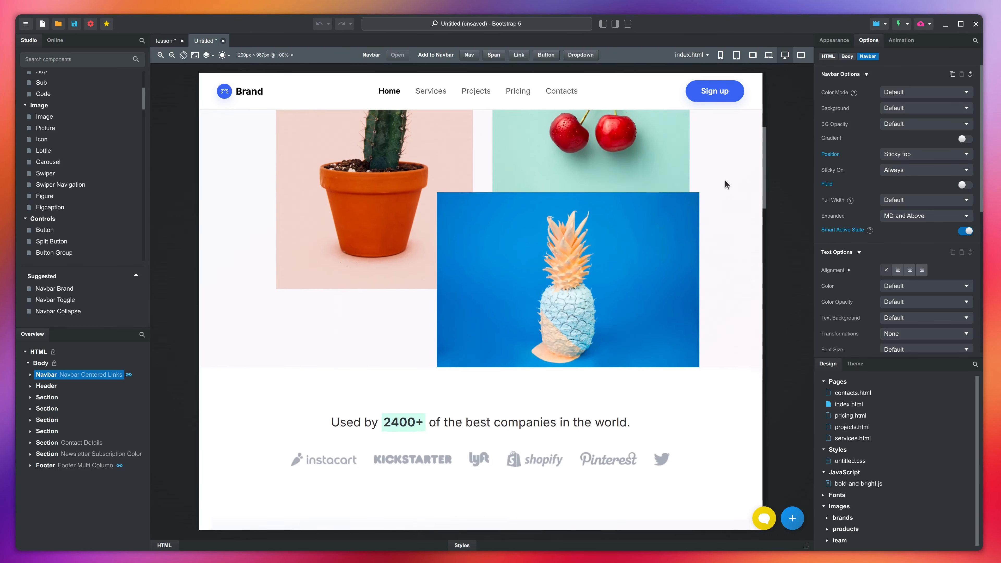
scroll(725, 180, down, 3)
scroll(725, 179, up, 10)
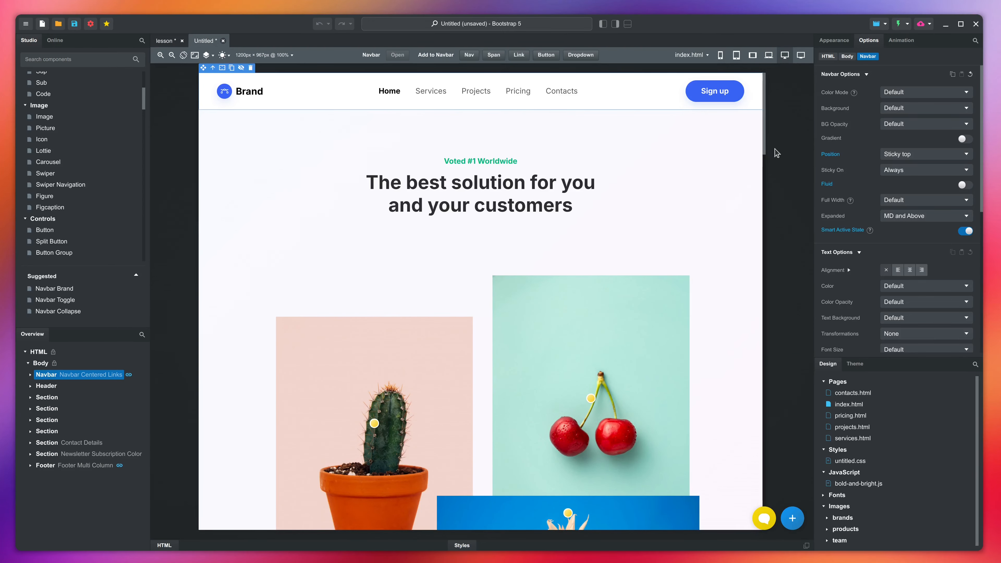
- Try the Dark color mode on the template's navbar and set it back to Default
click(912, 94)
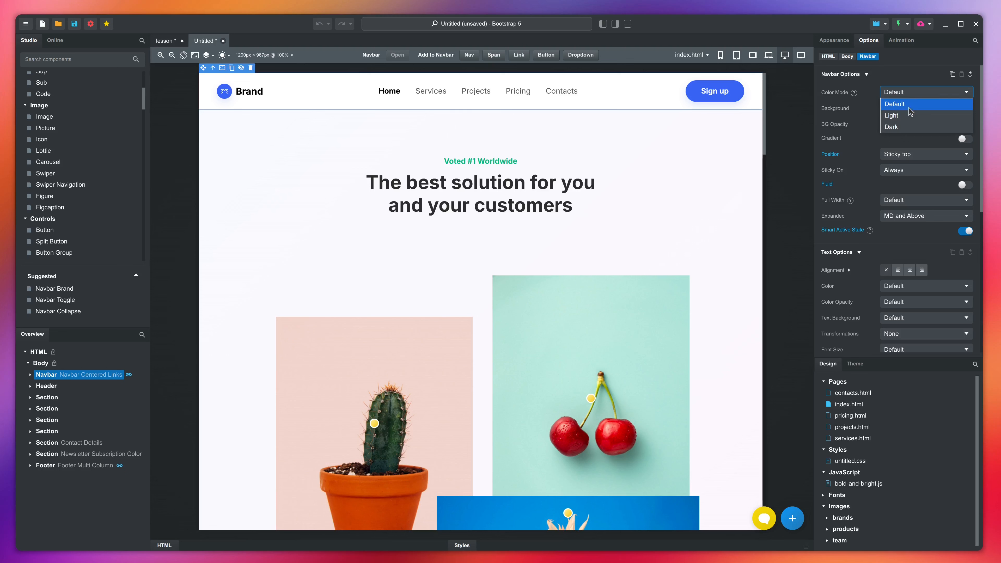
click(905, 125)
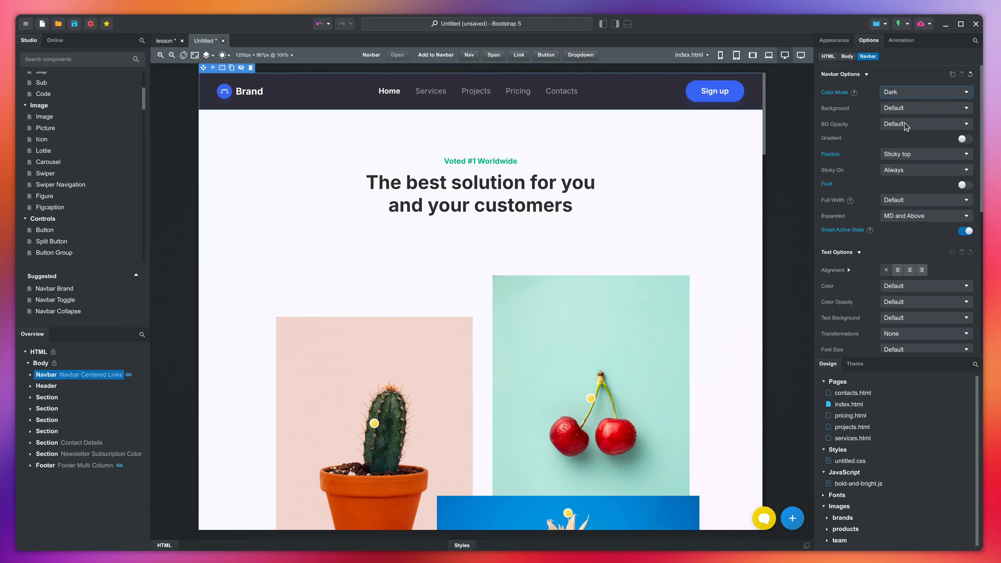
click(916, 94)
click(917, 105)
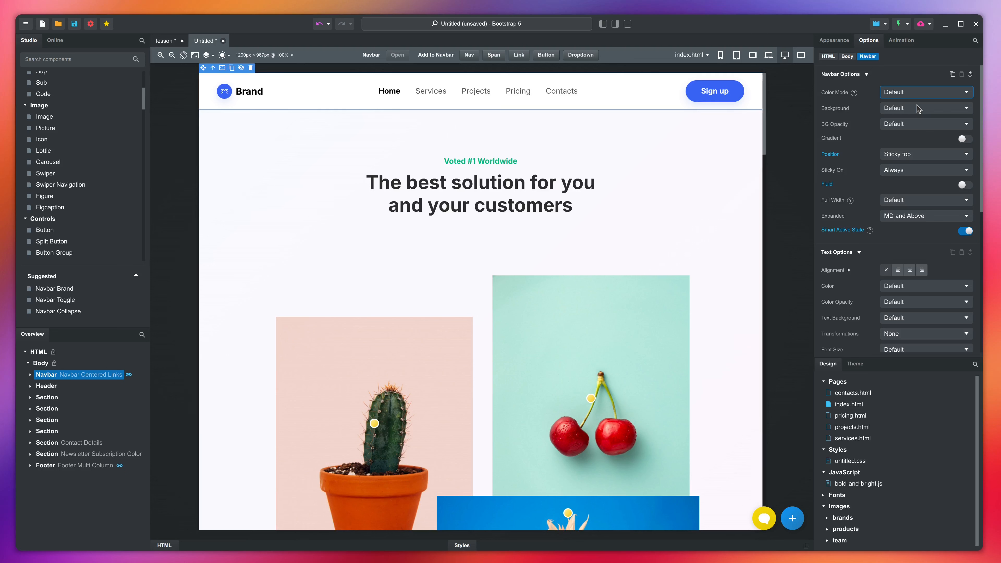
- Set the navbar's Background to White and its BG Opacity to Opacity 75
click(935, 110)
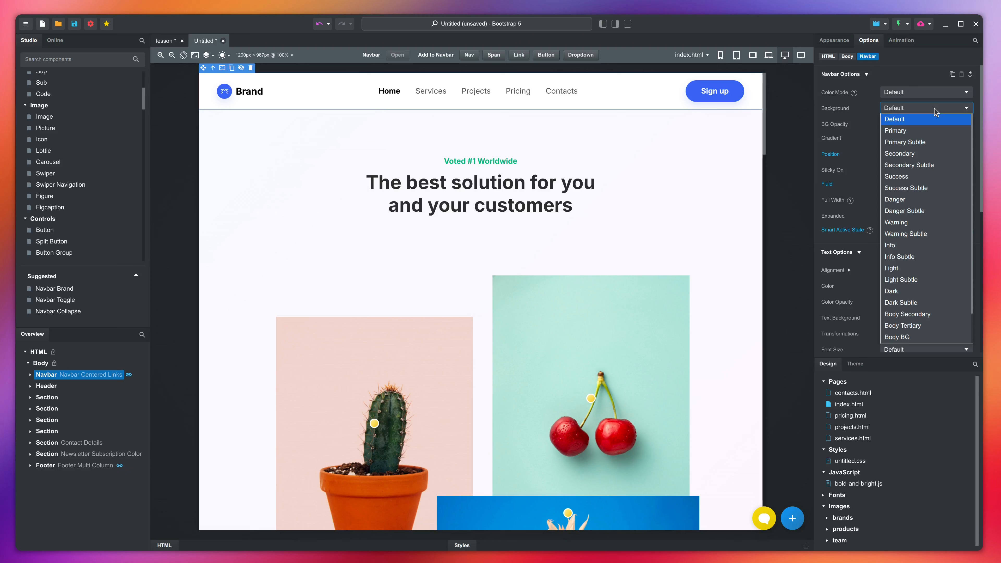
scroll(940, 209, down, 1)
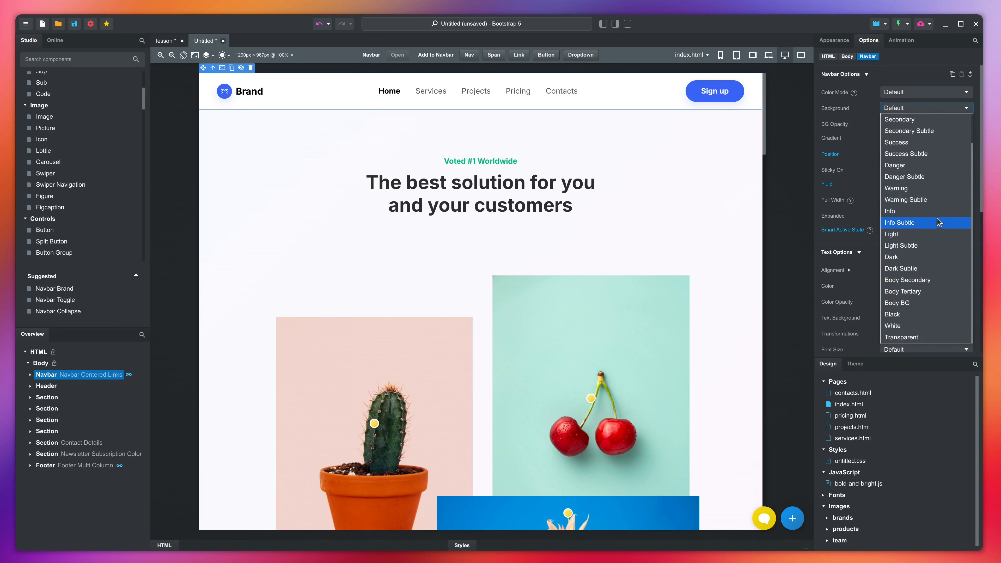
click(913, 325)
click(915, 125)
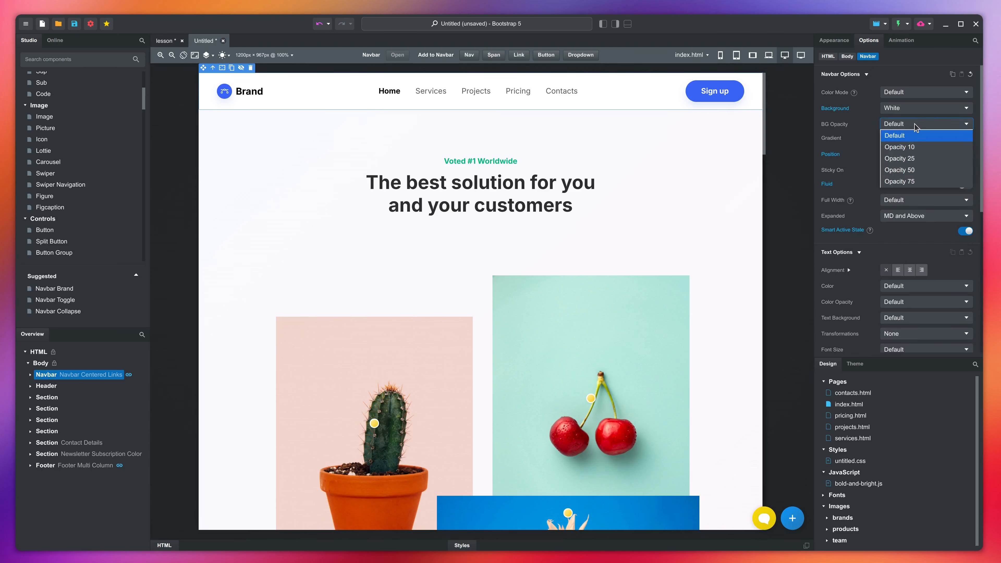
click(917, 173)
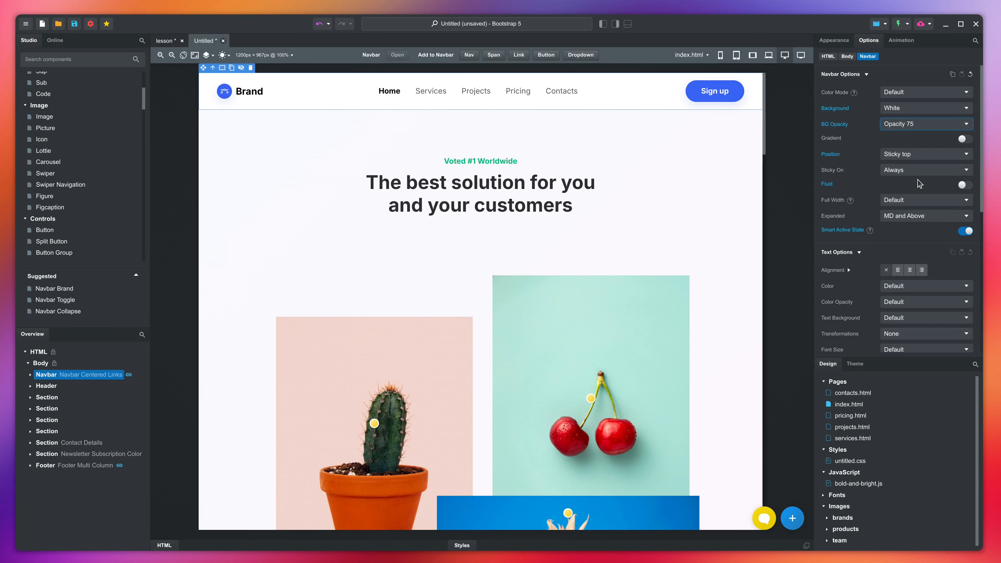
- Set the navbar's backdrop filter Blur to 20px and check the effect over the scrolling page images
scroll(721, 182, down, 8)
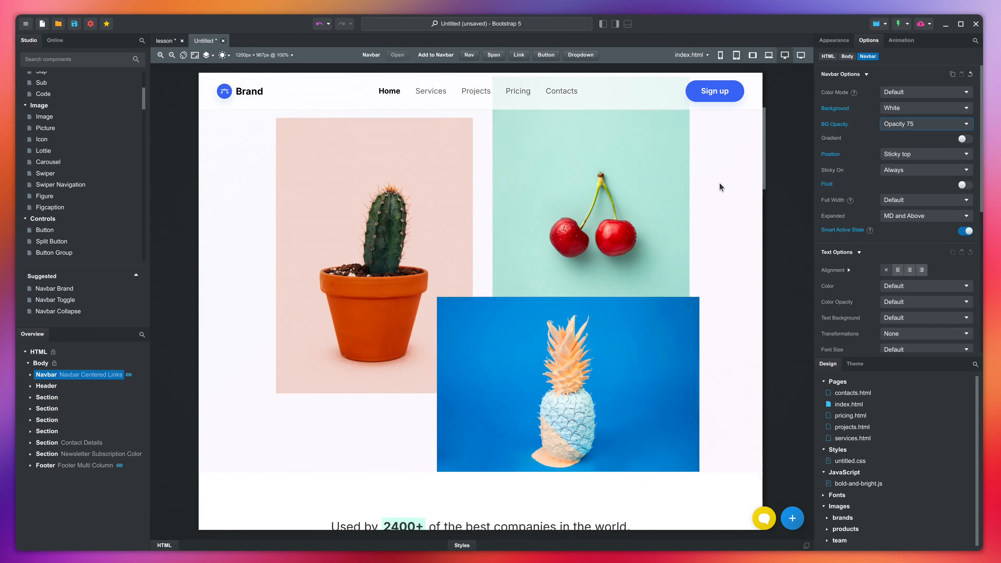
scroll(720, 187, down, 1)
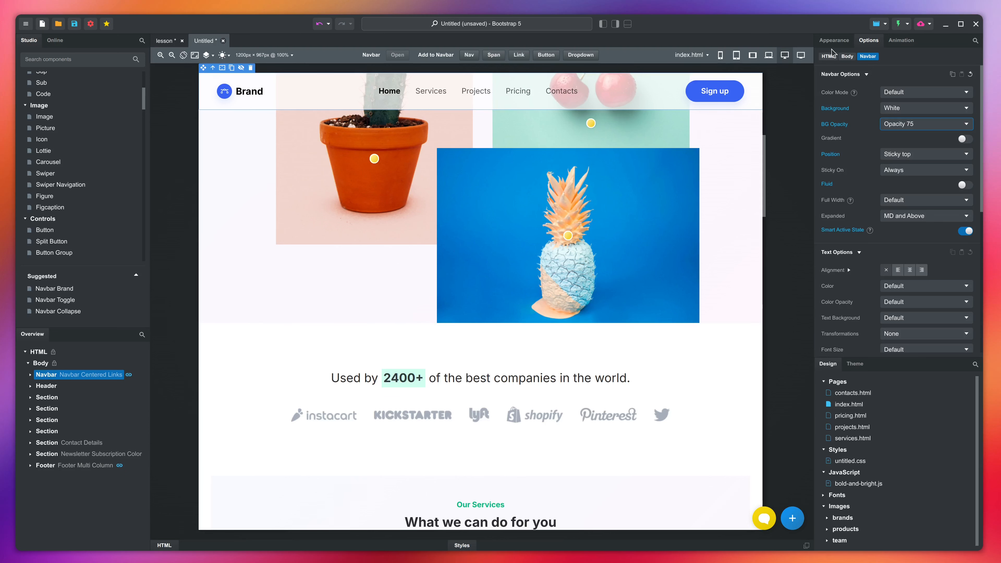
click(834, 40)
scroll(866, 253, down, 10)
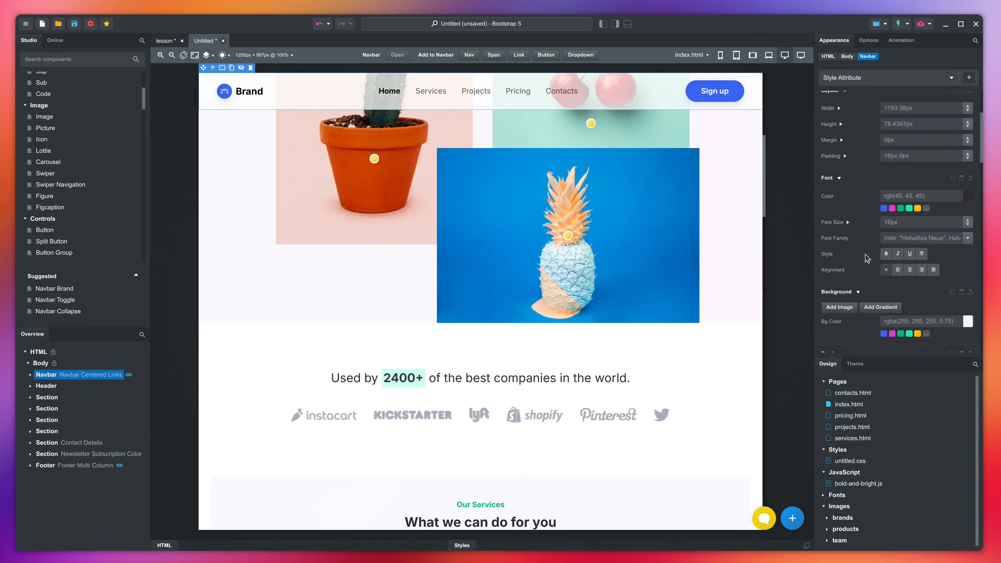
scroll(867, 258, down, 5)
scroll(866, 258, down, 8)
drag(882, 205, 893, 204)
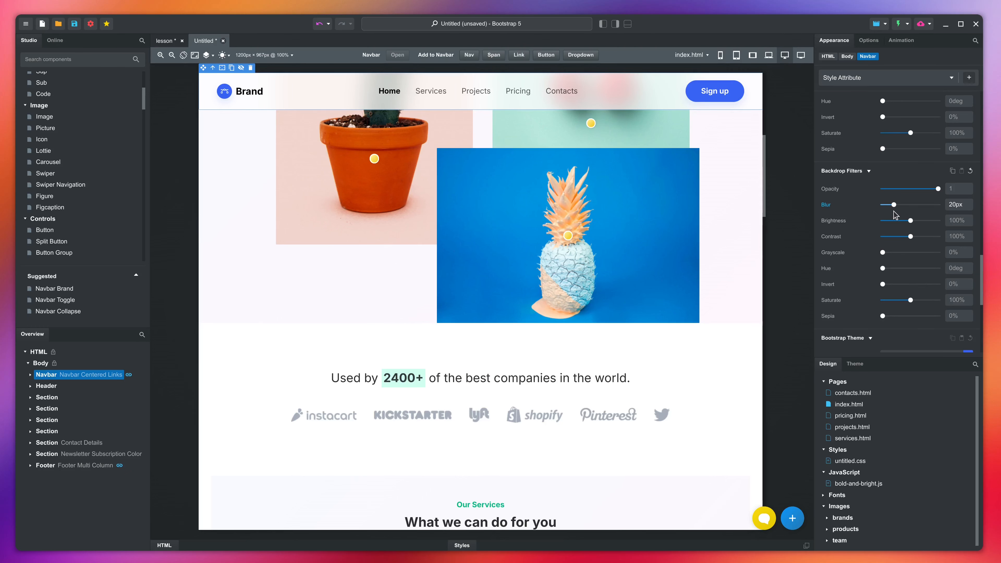
scroll(742, 193, down, 5)
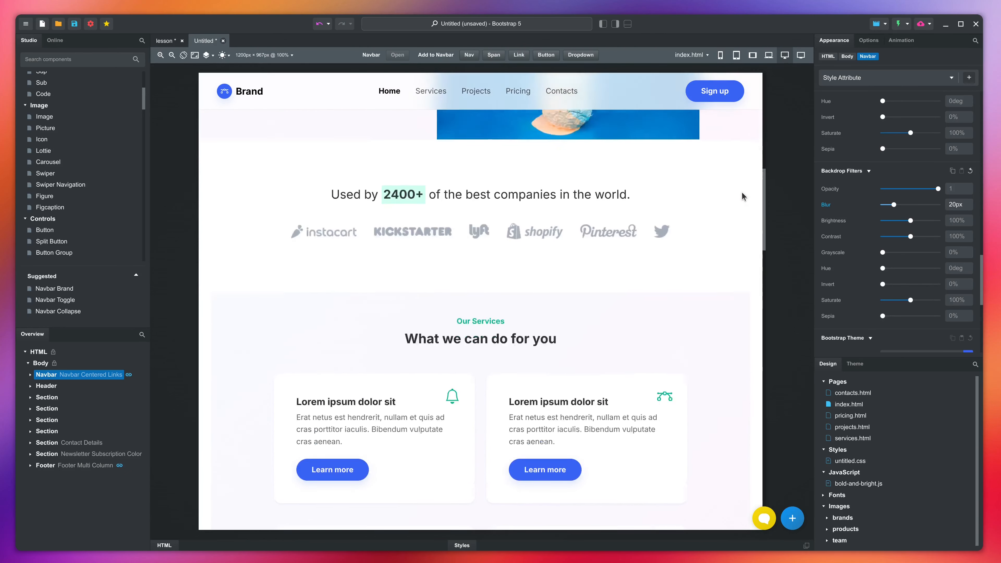
scroll(741, 193, up, 8)
scroll(741, 193, down, 5)
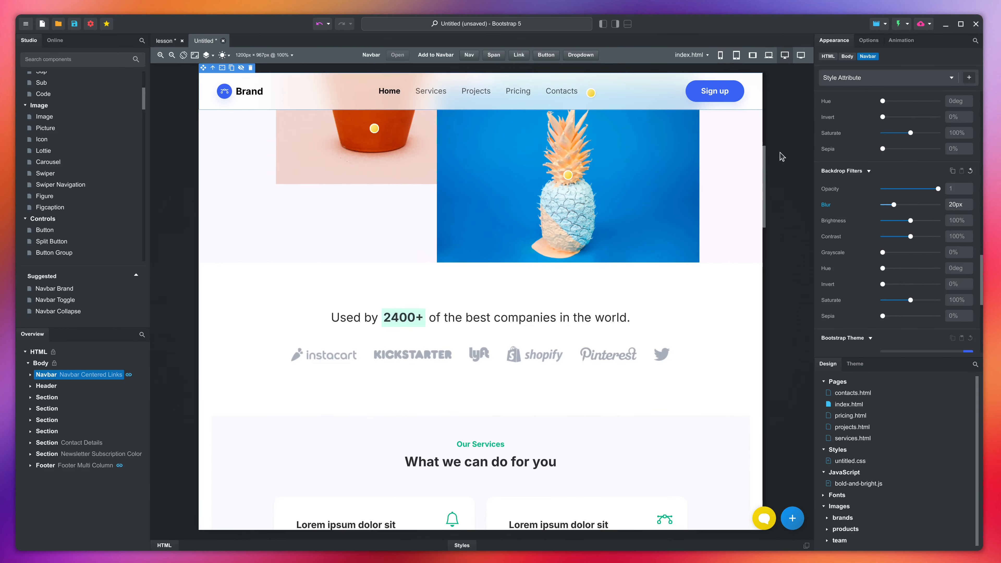
- Try the Dark color mode with a Black Background on the navbar and undo both changes
click(869, 40)
click(906, 92)
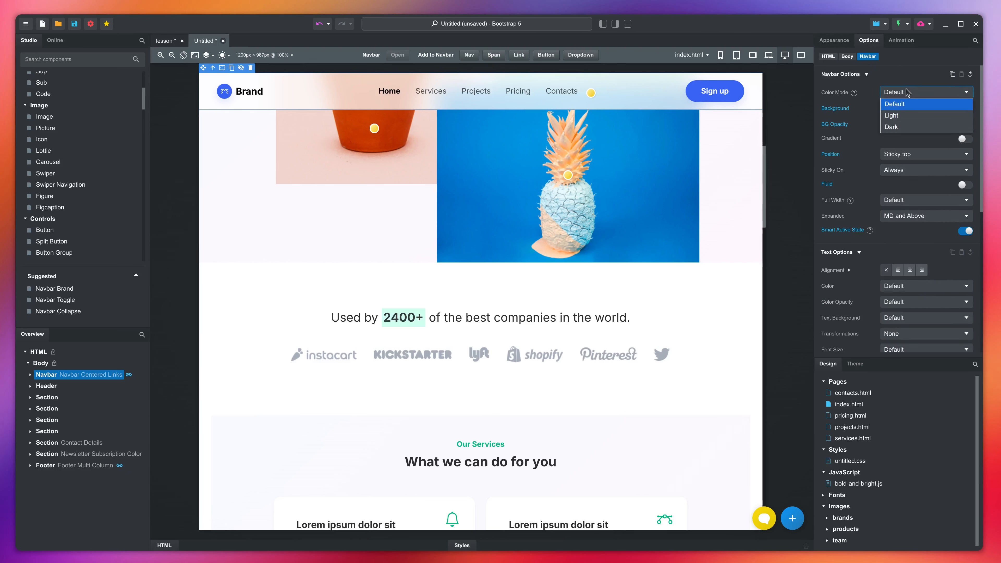
click(891, 127)
click(916, 110)
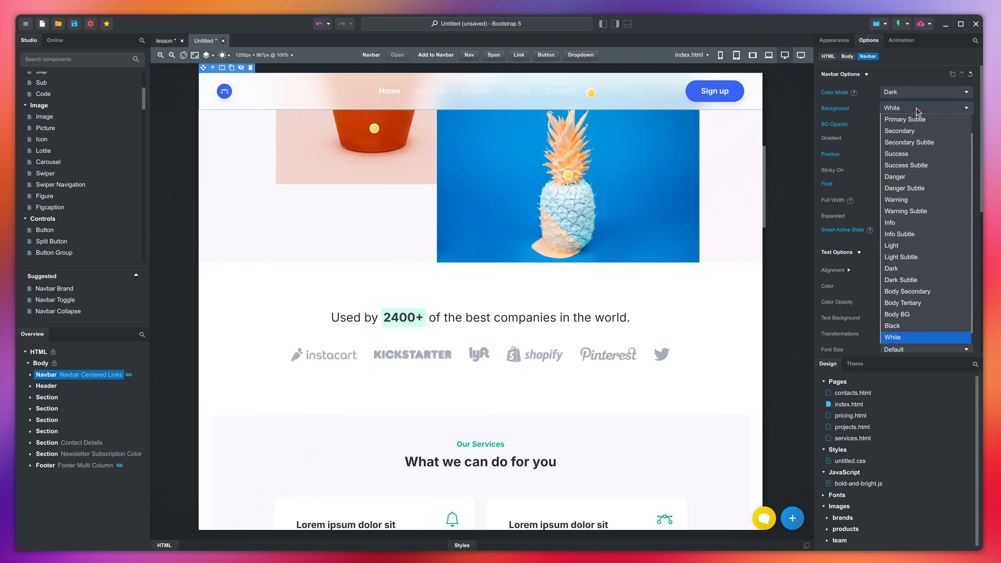
click(902, 325)
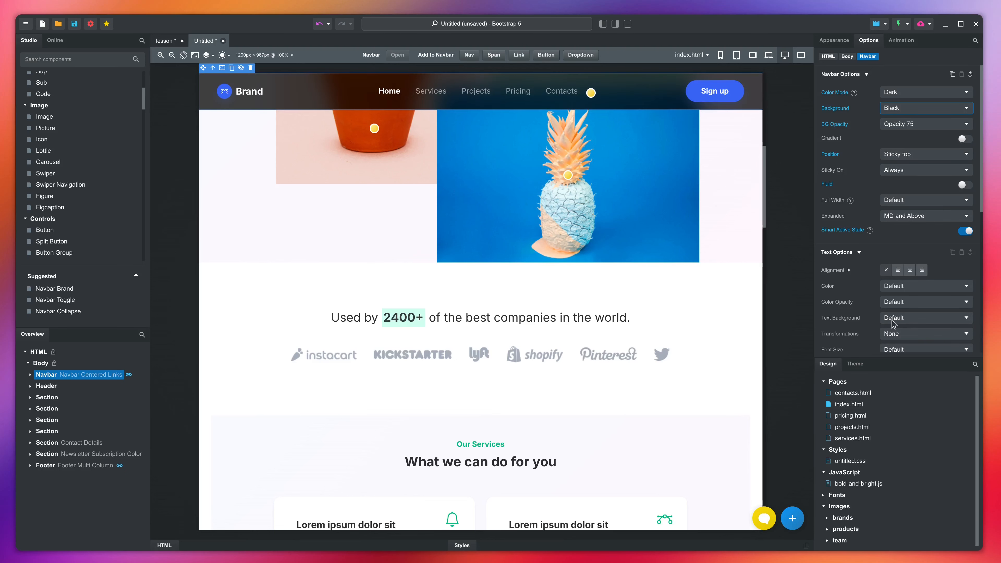
scroll(687, 238, down, 5)
scroll(678, 234, up, 6)
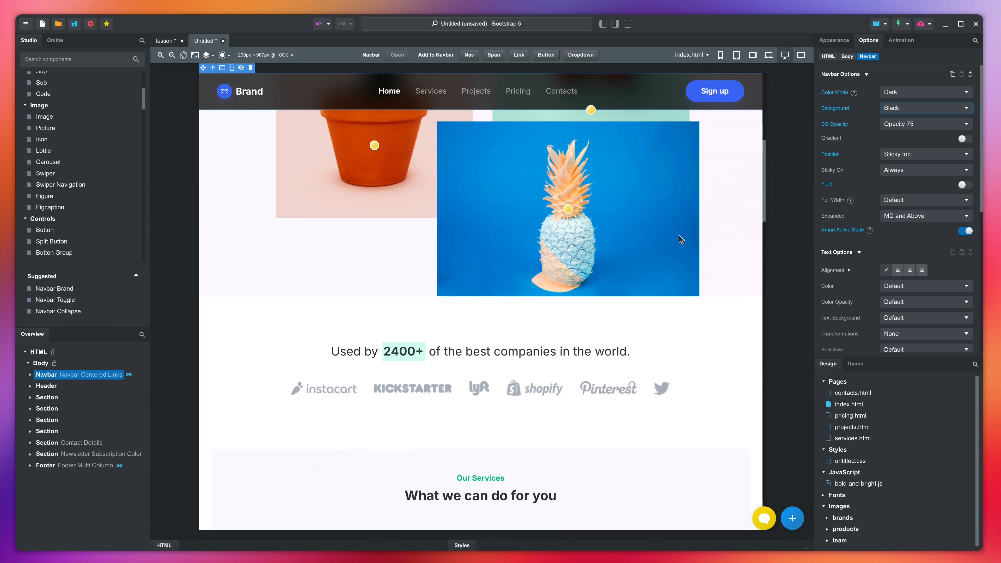
click(319, 25)
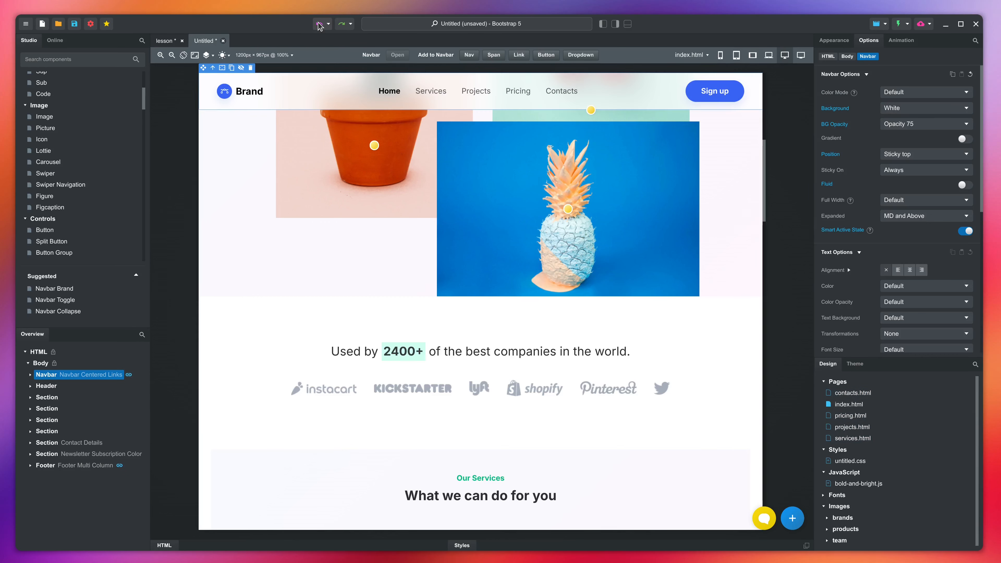
- Delete the pages contacts.html, pricing.html, projects.html and services.html, and turn off the navbar's Smart Active State
click(845, 393)
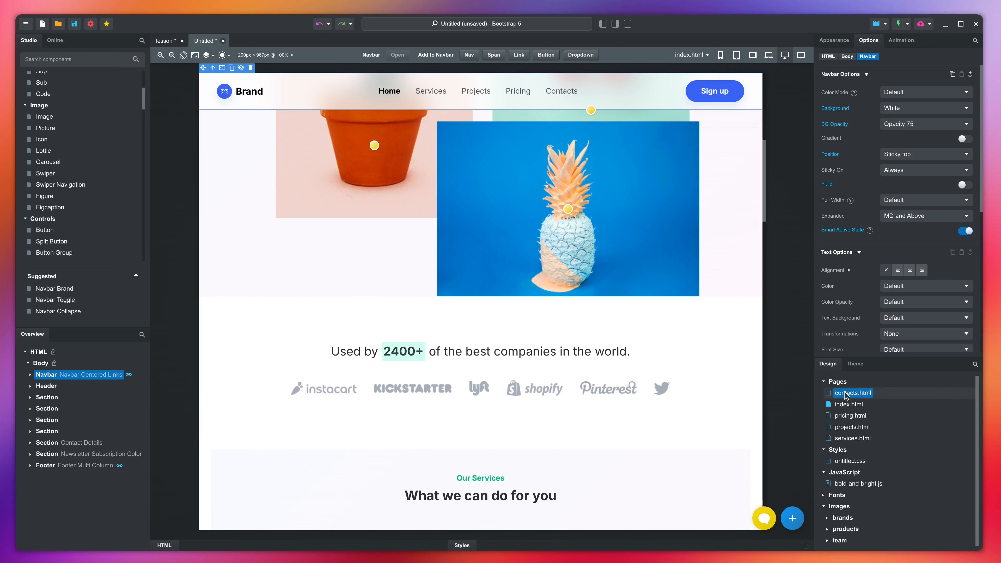
ctrl+click(850, 416)
ctrl+click(852, 427)
ctrl+click(852, 439)
right_click(853, 439)
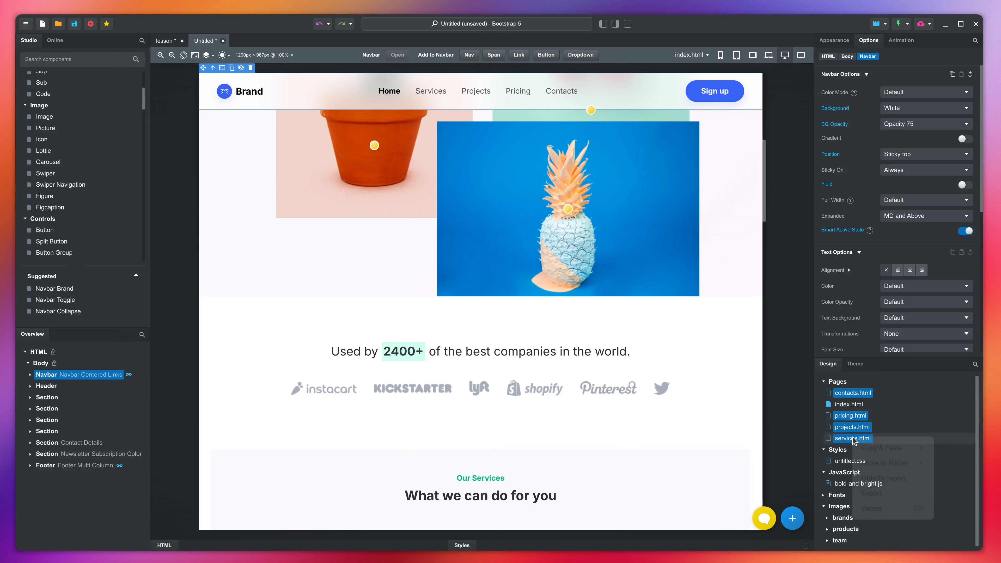
click(875, 509)
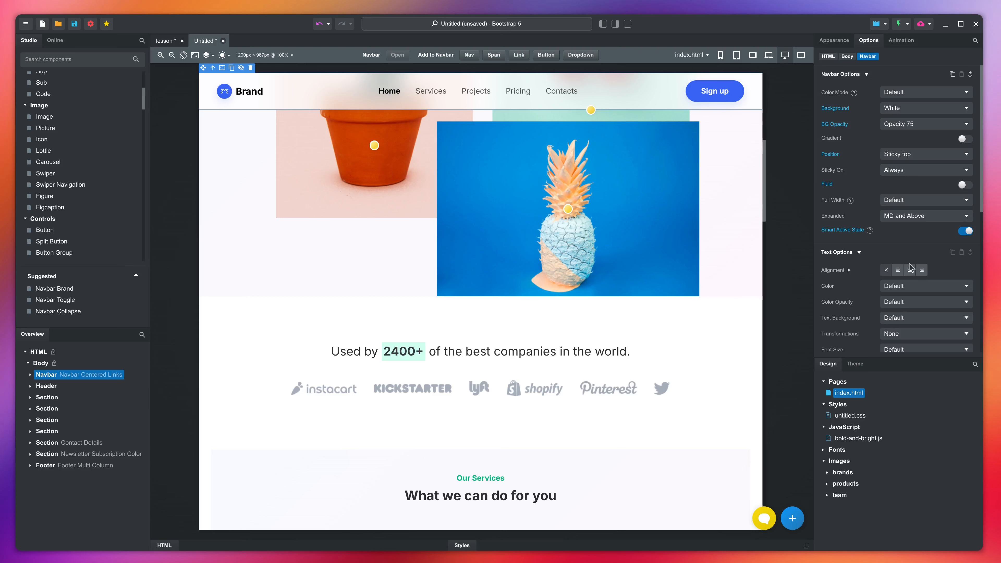
click(965, 232)
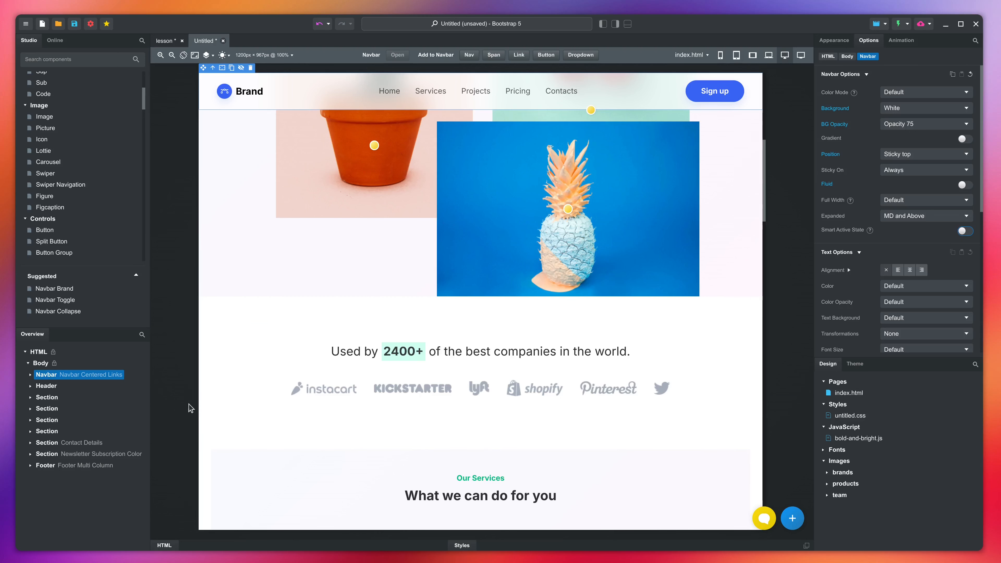
- Set the Header element's ID attribute to start, with the HTML attributes shown
click(67, 386)
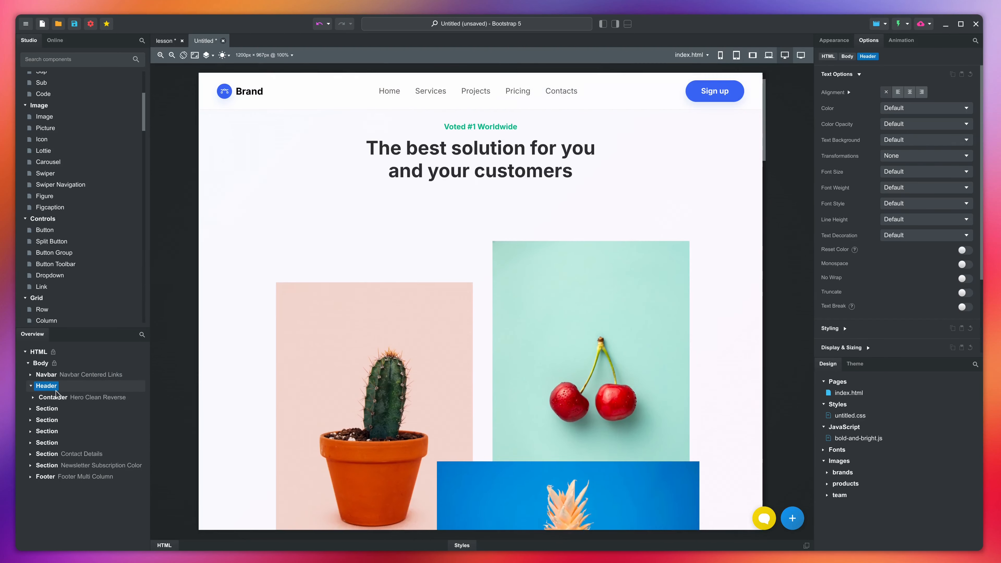
click(200, 545)
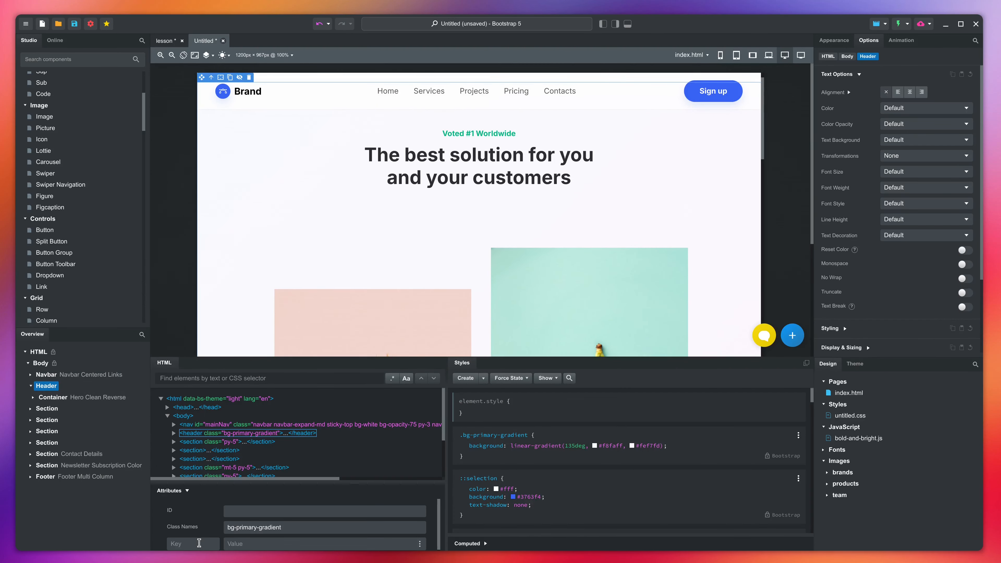
click(251, 513)
text(start)
key(Return)
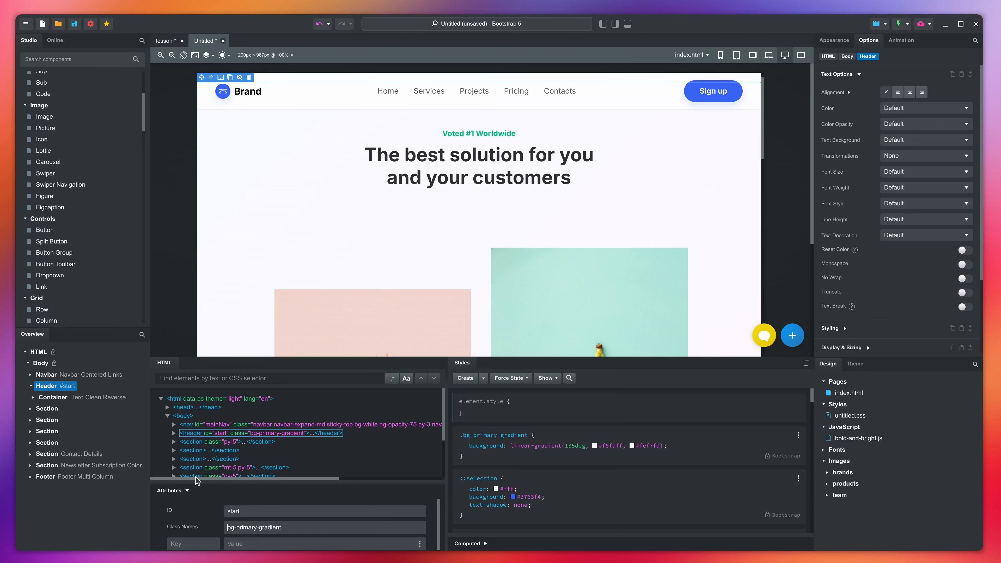
- Give the Our Services section the ID services
click(47, 409)
click(49, 419)
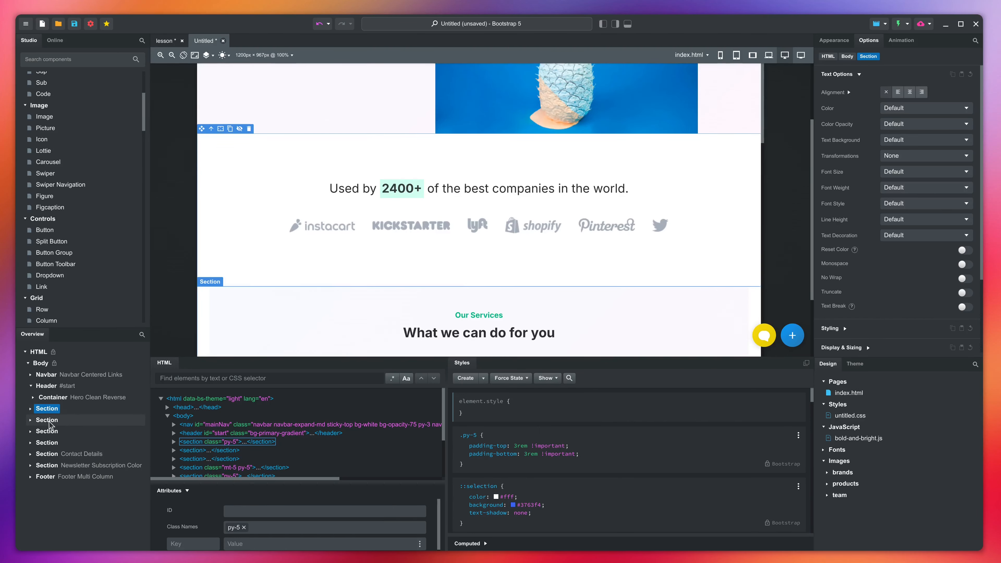
click(246, 513)
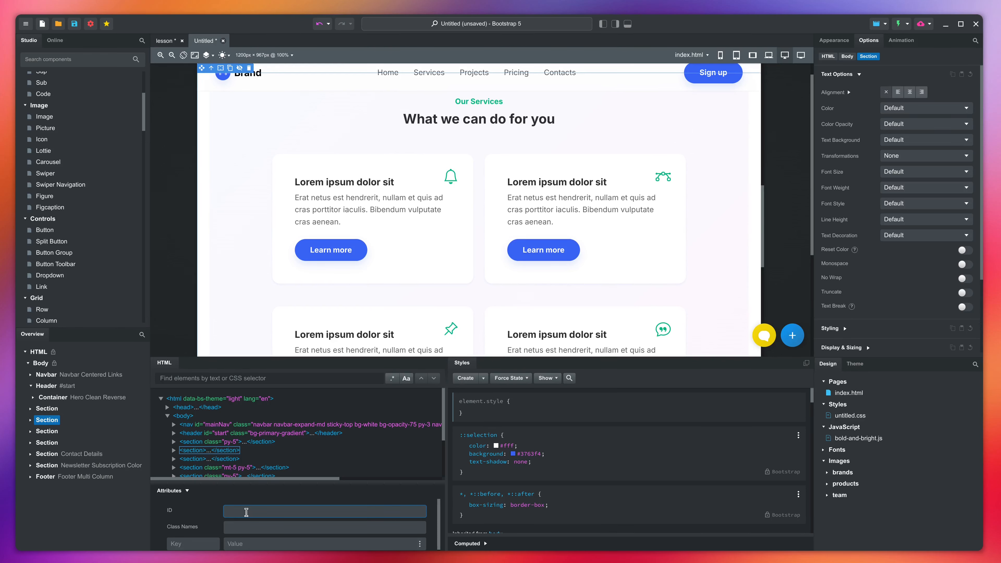
text(services)
key(Tab)
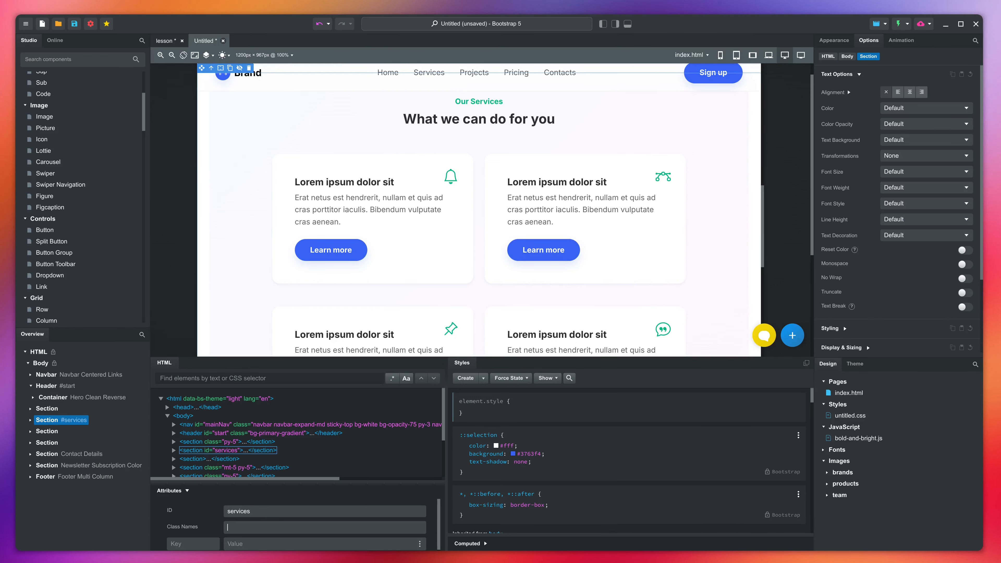
- Give the section with the three colored Fully Managed cards the ID projects
click(51, 431)
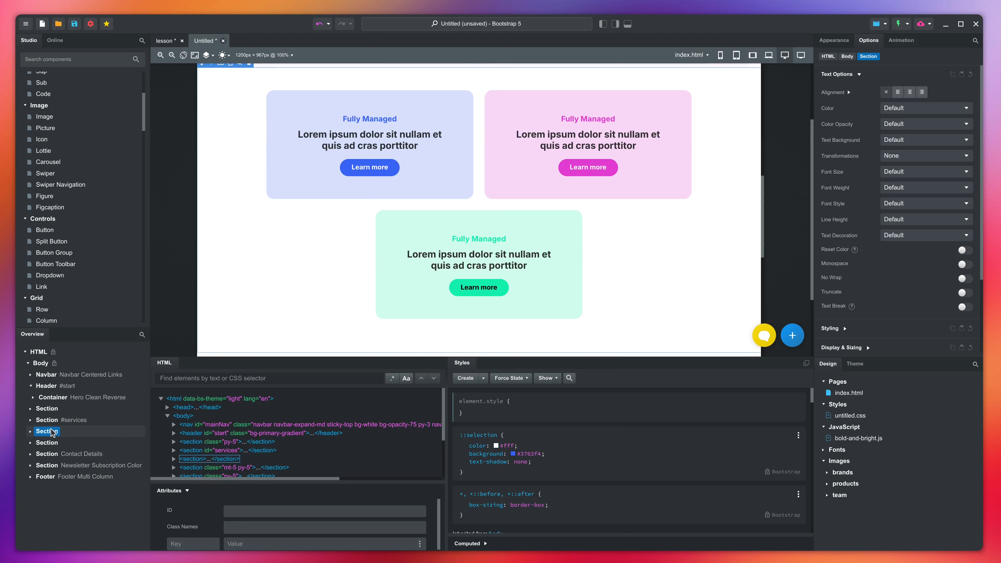
click(246, 512)
text(projects)
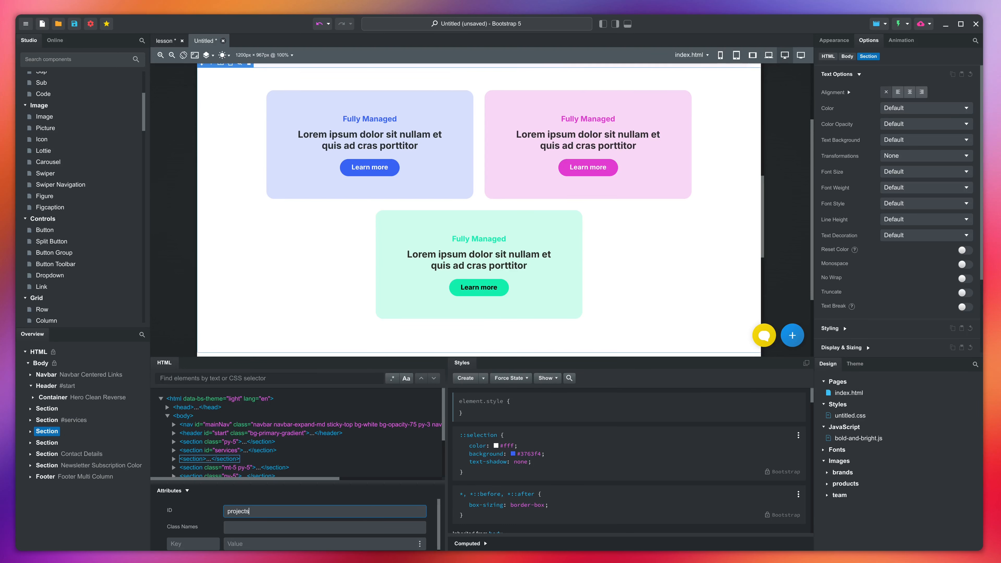
key(Return)
- Give the What People Say About us section the ID testimonials
click(47, 443)
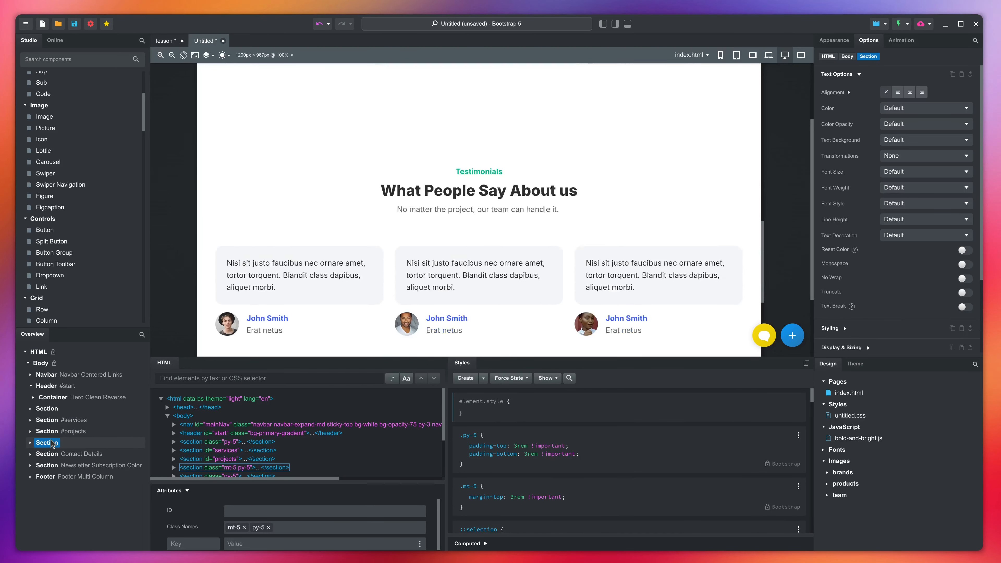
click(251, 512)
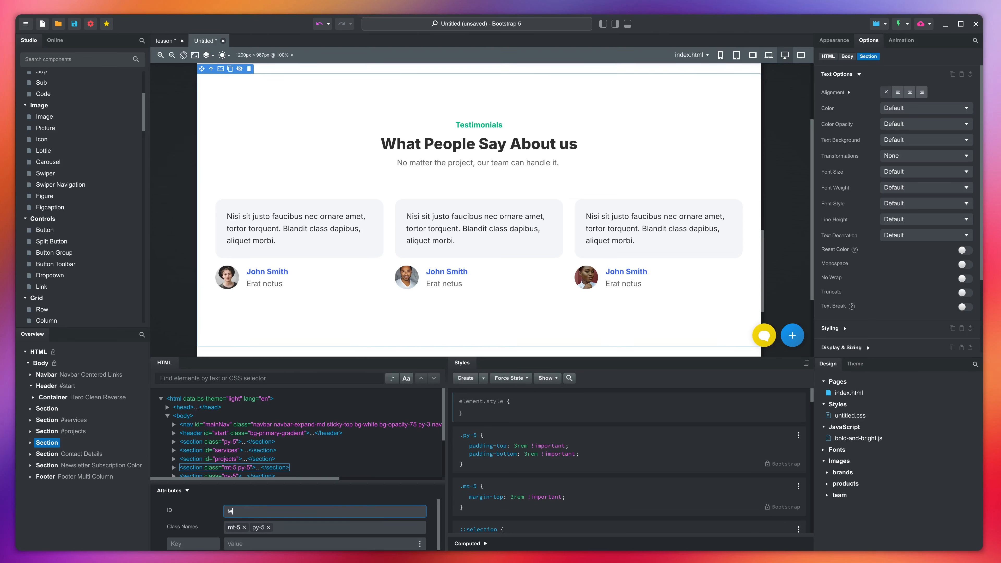
text(testimonials)
key(Tab)
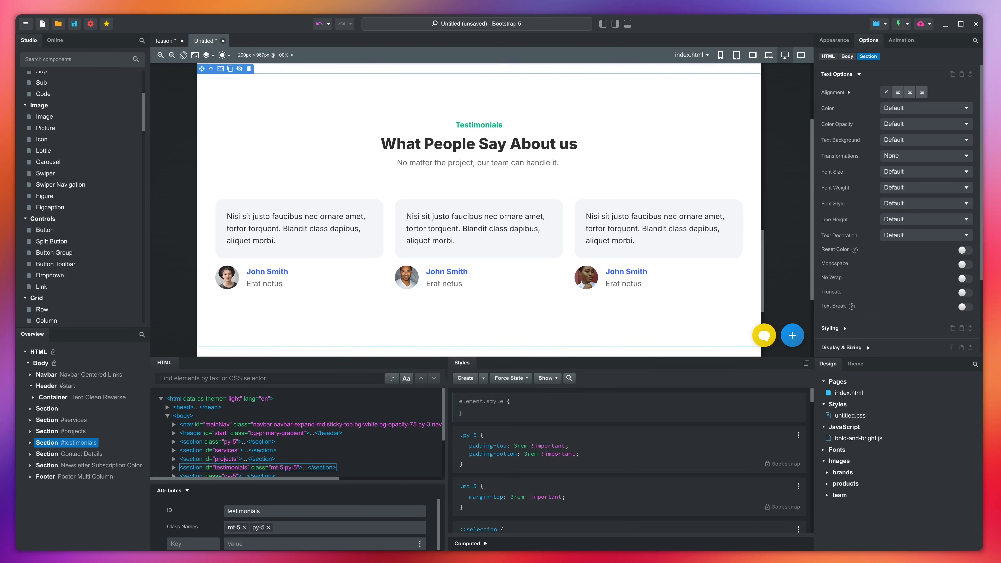
- Give the Contact Details section the ID contact
click(163, 476)
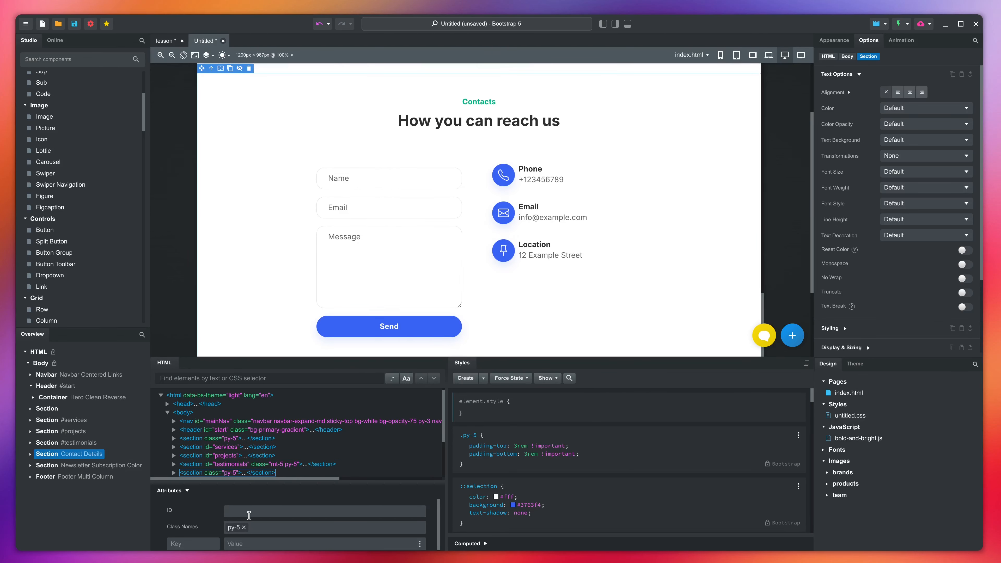
click(249, 513)
text(contact)
key(Tab)
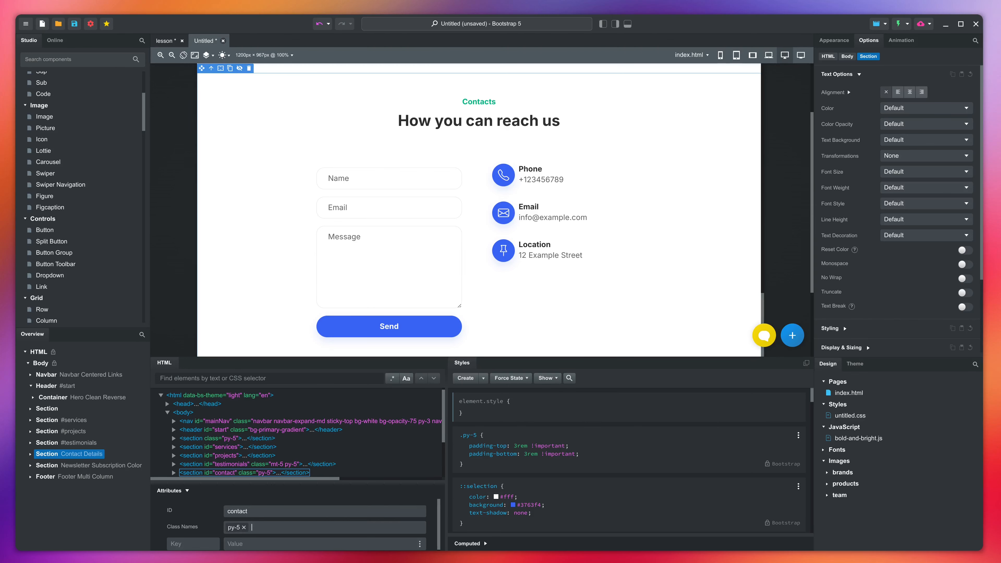
- Set the URL of the navbar's Home link to #start
scroll(259, 306, up, 10)
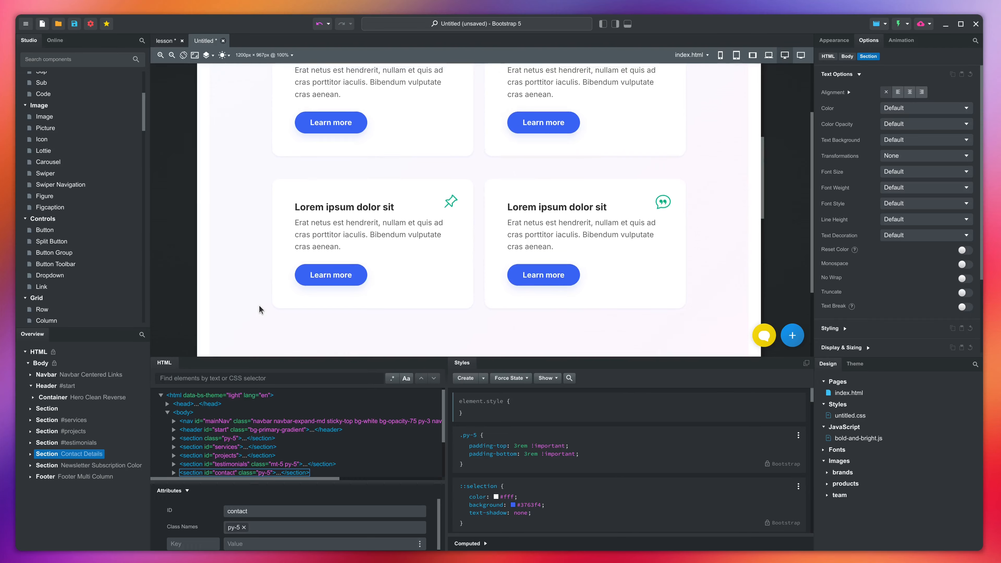
scroll(259, 305, up, 10)
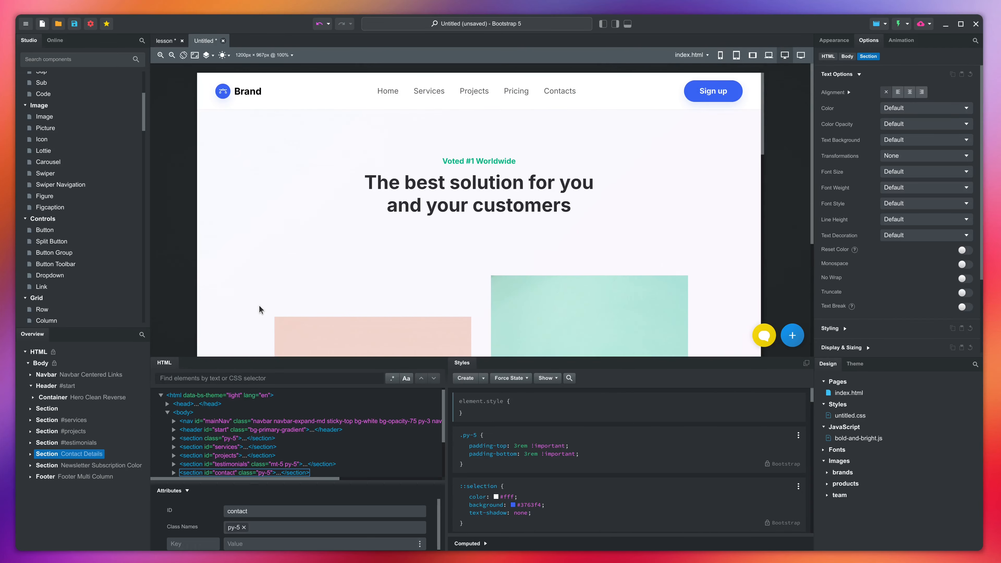
click(387, 93)
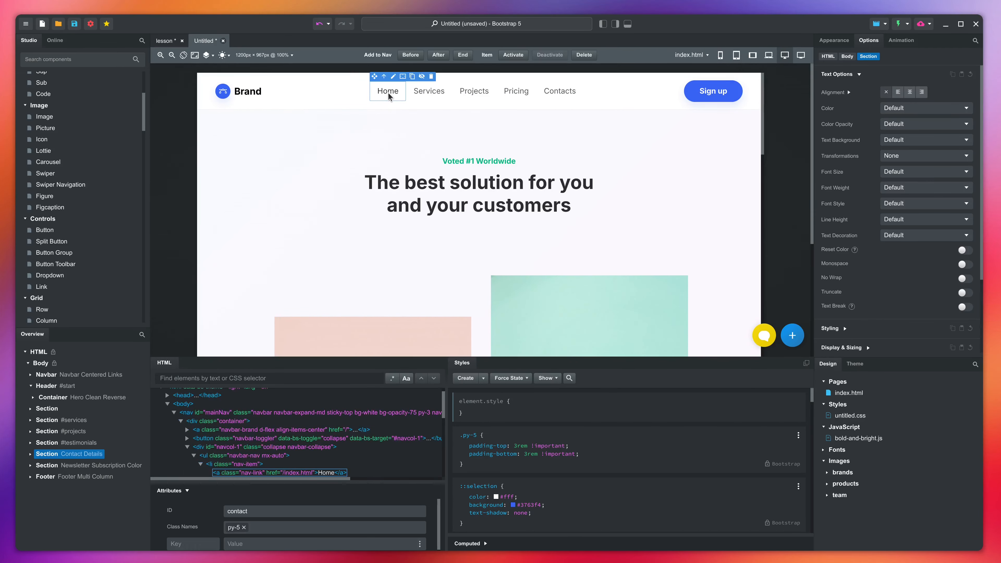
click(930, 93)
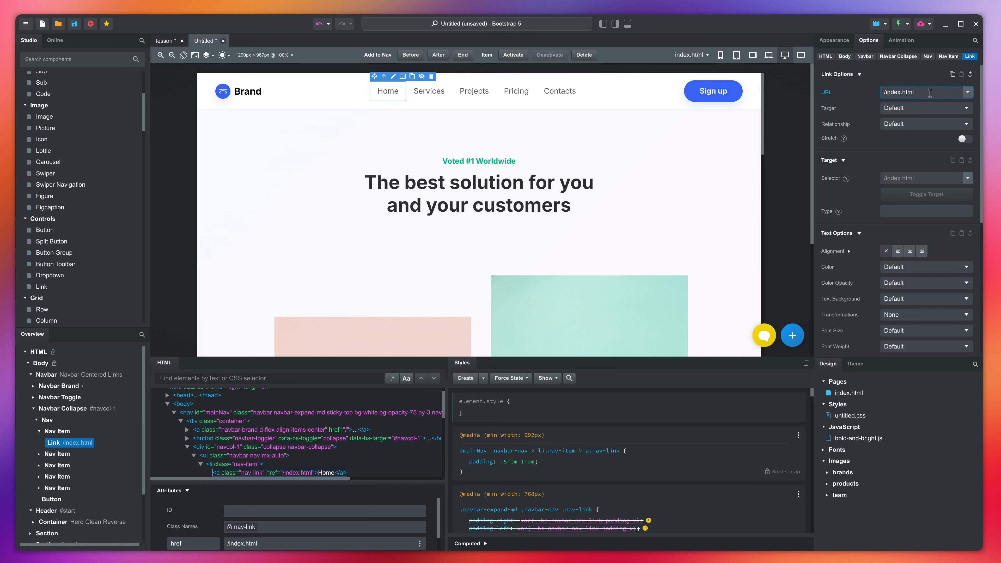
text(#start)
key(Return)
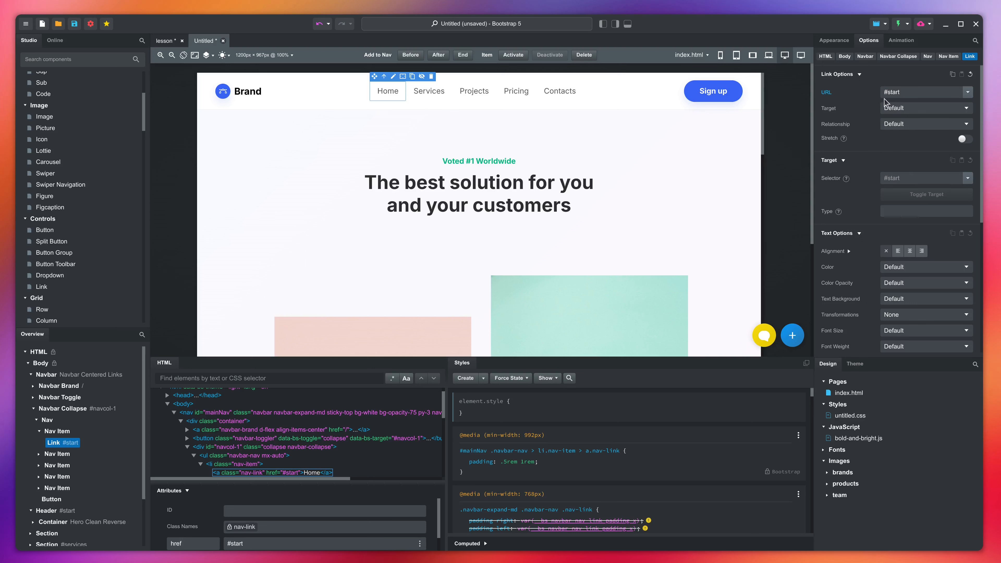
- Set the URL of the navbar's Services link to #services
click(429, 90)
click(930, 92)
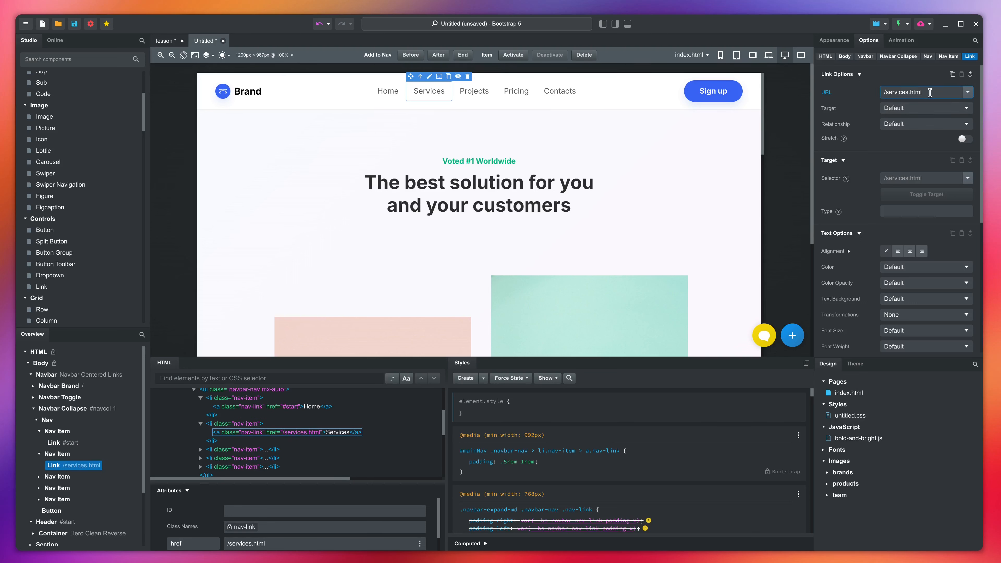
text(#se)
key(Return)
- Set the URL of the navbar's Projects link to #projects
click(474, 92)
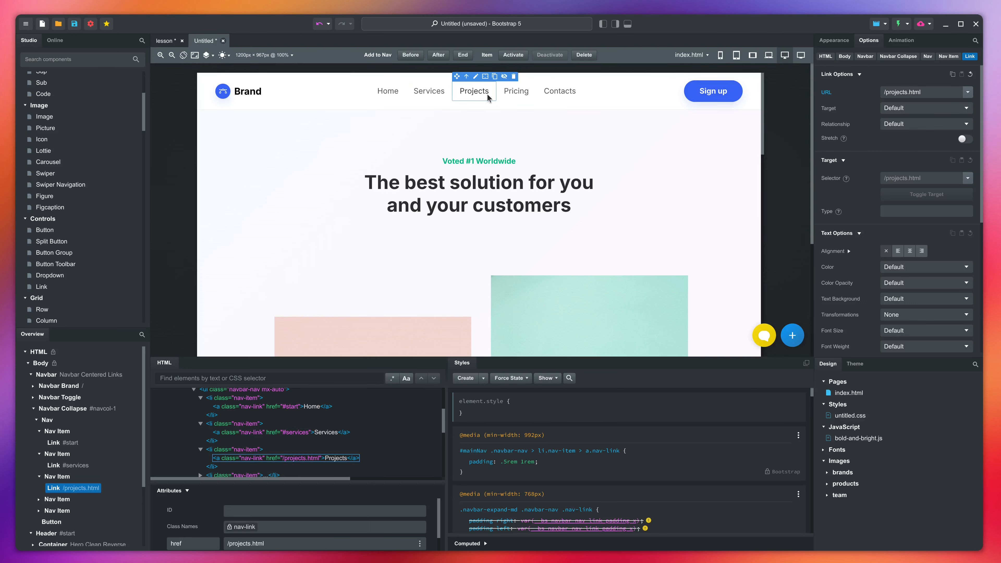
click(929, 91)
text(#projects)
key(Return)
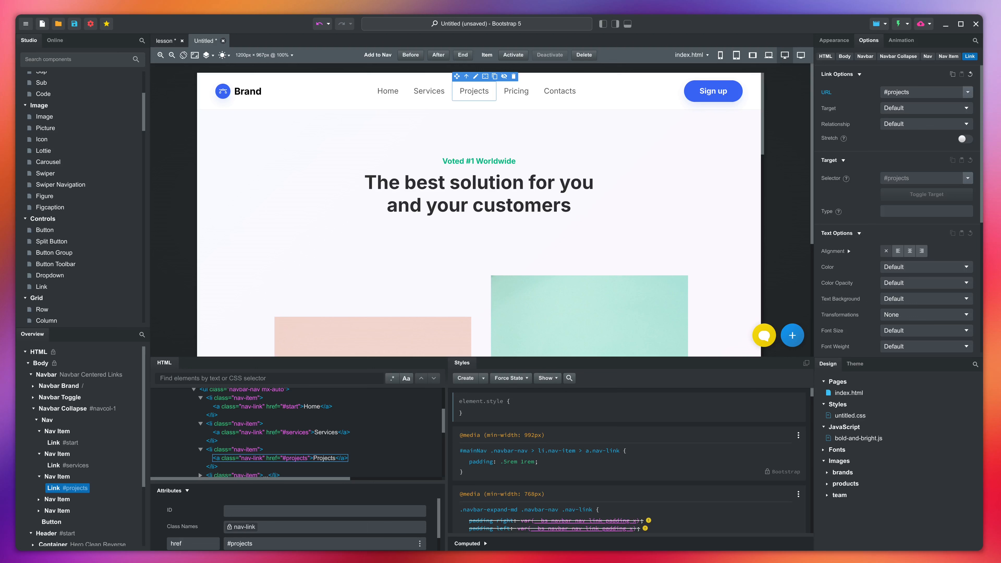
- Set the URL of the navbar's Pricing link to #testimonials and change its text to Testimonials
click(515, 92)
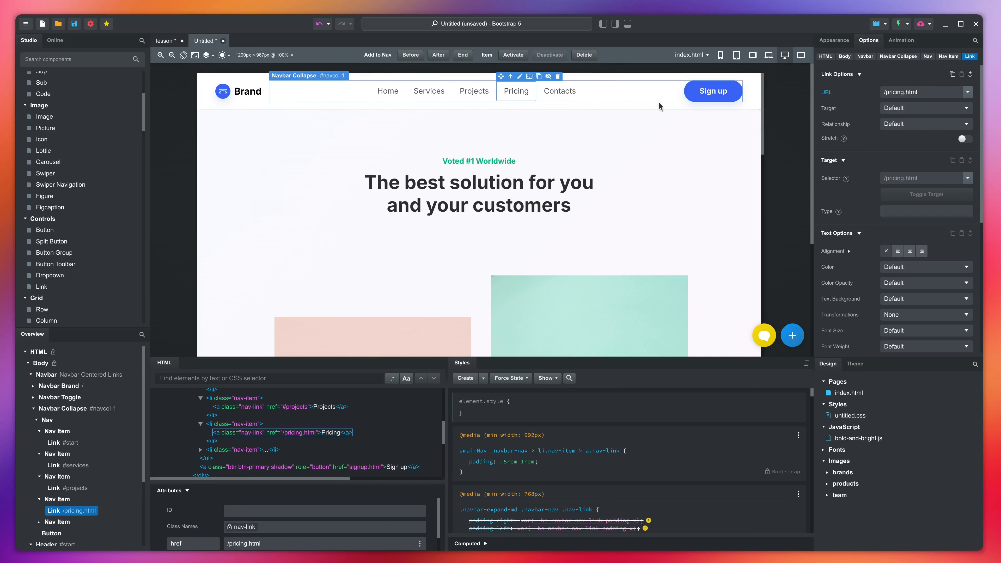
click(930, 93)
text(#testimonials)
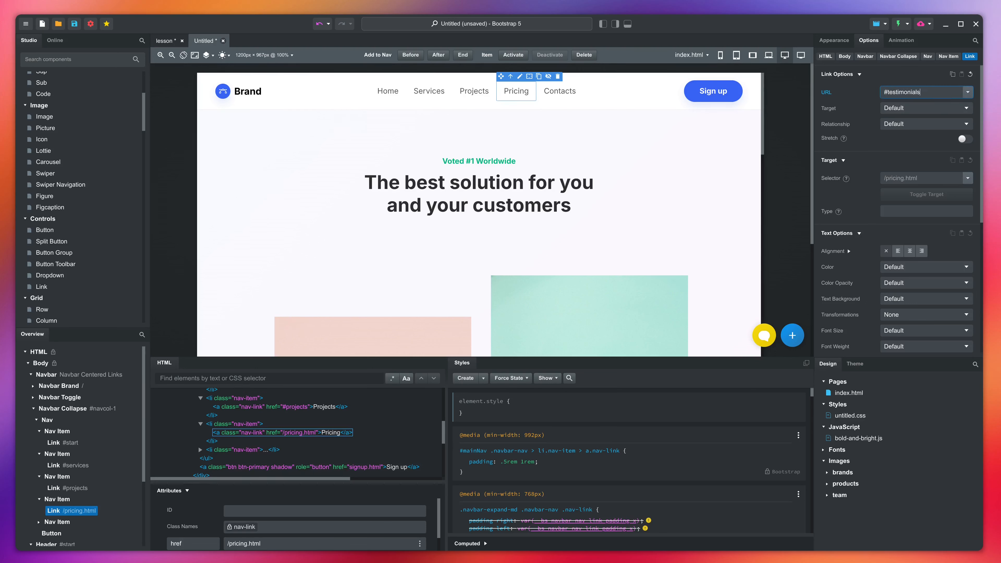
key(Return)
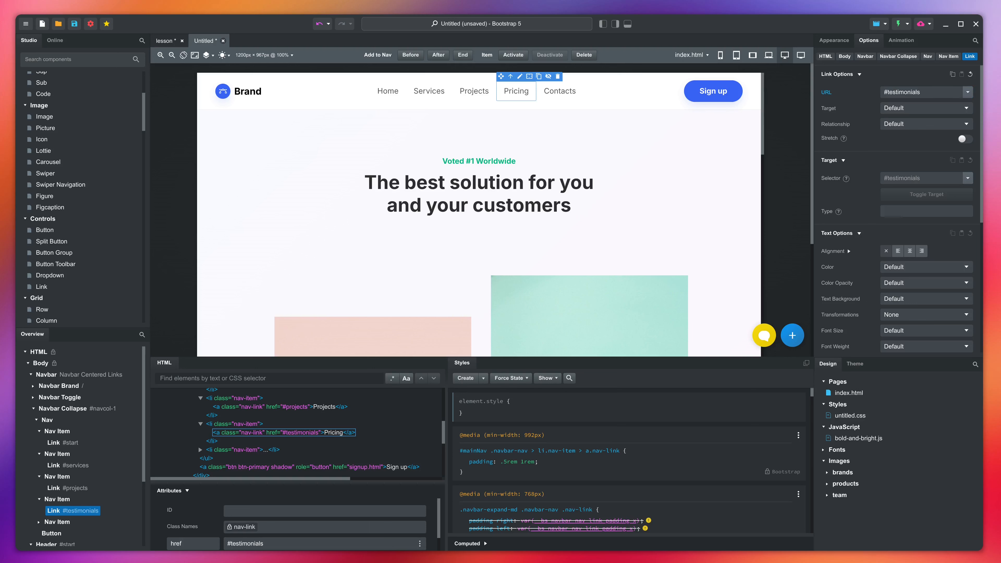
double_click(515, 92)
text(Testimonials)
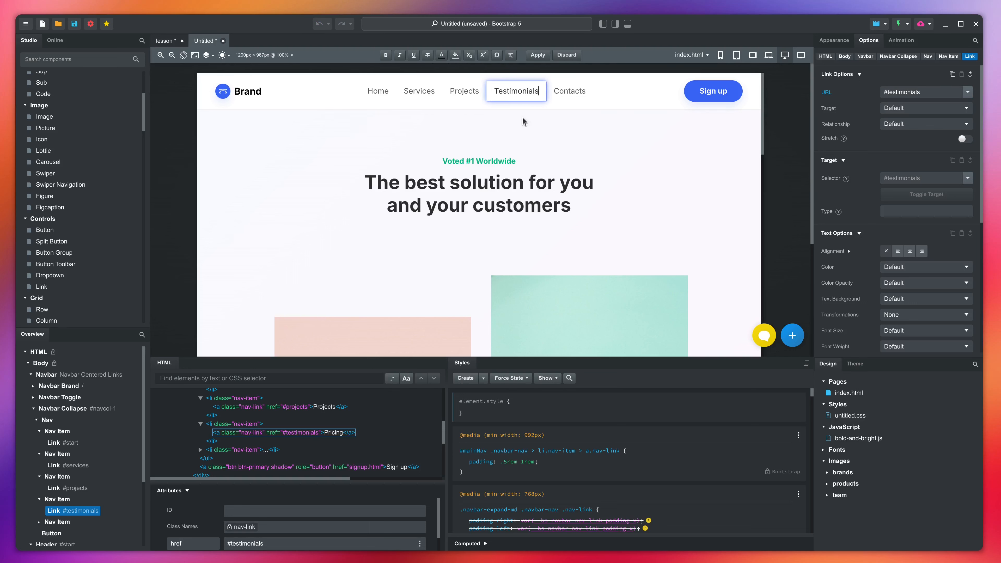
key(Escape)
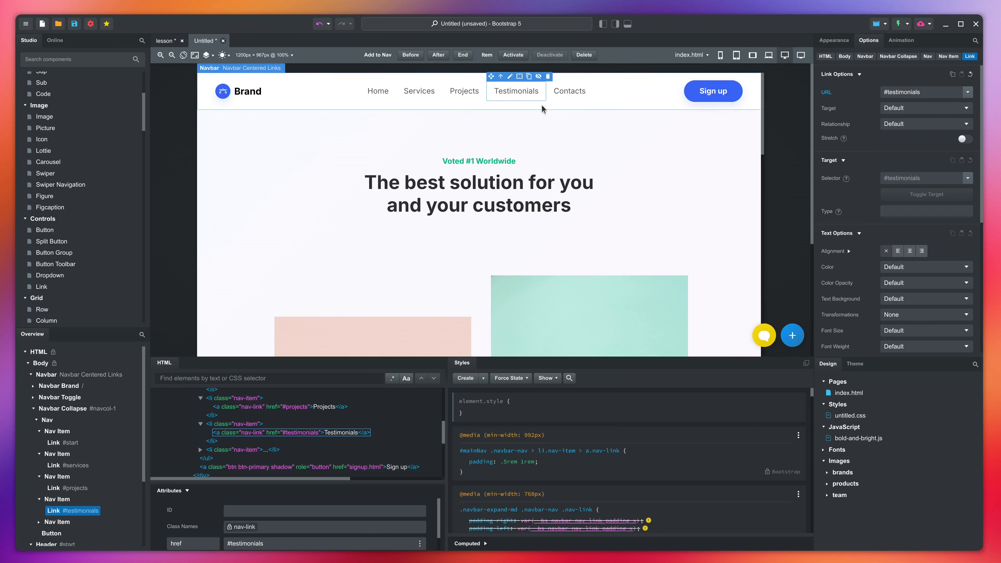
- Set the URL of the navbar's Contacts link to #contact
click(564, 93)
click(938, 93)
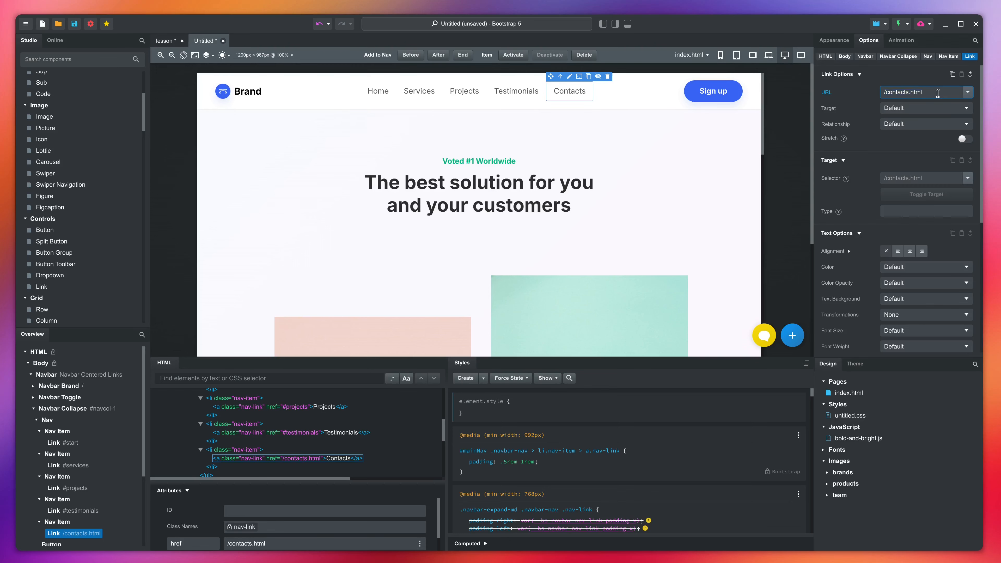
key(ctrl+a)
text(#)
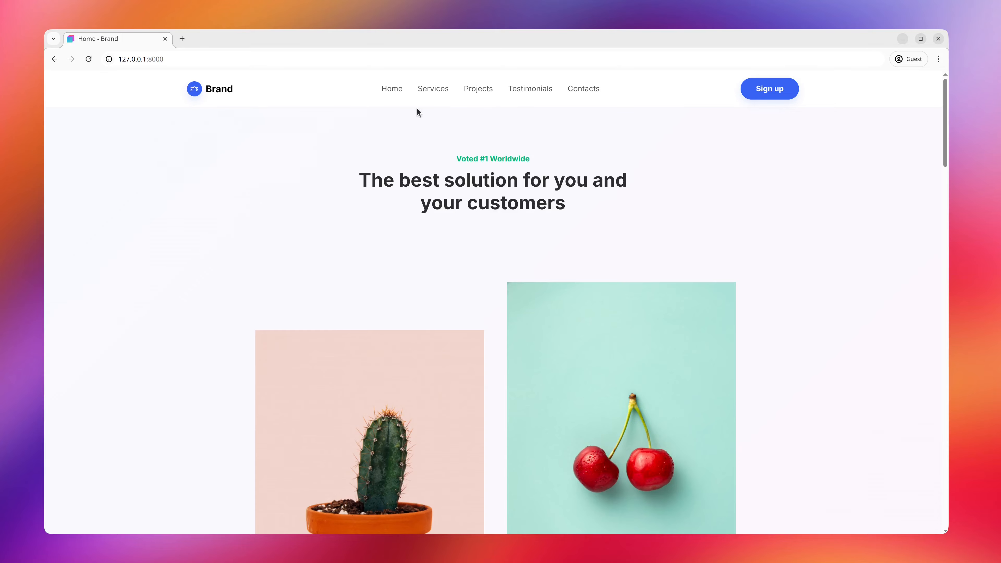
- Switch to the browser preview and test the Services, Projects, Testimonials, Contacts and Home links in the navbar
click(441, 90)
click(476, 90)
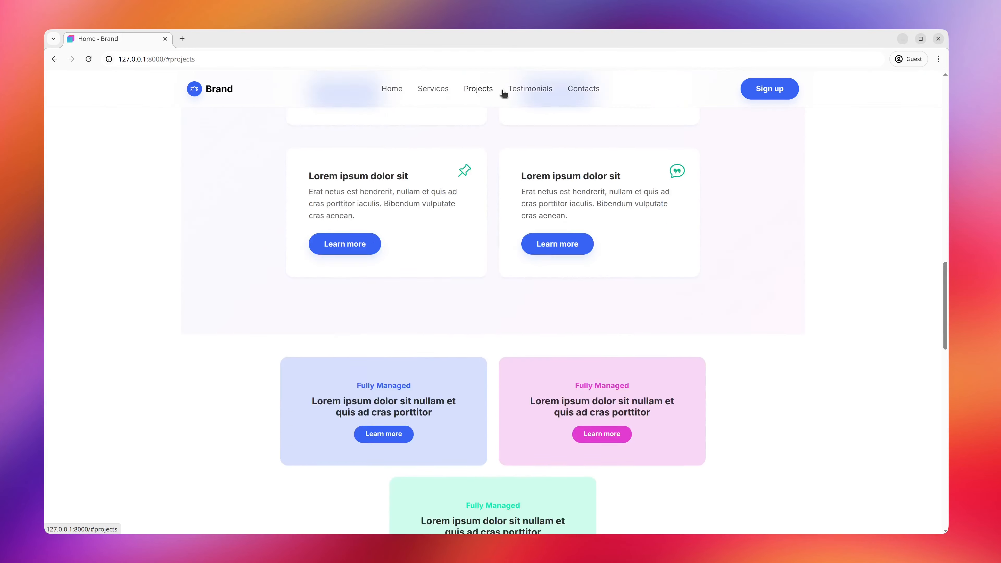
click(516, 90)
click(586, 90)
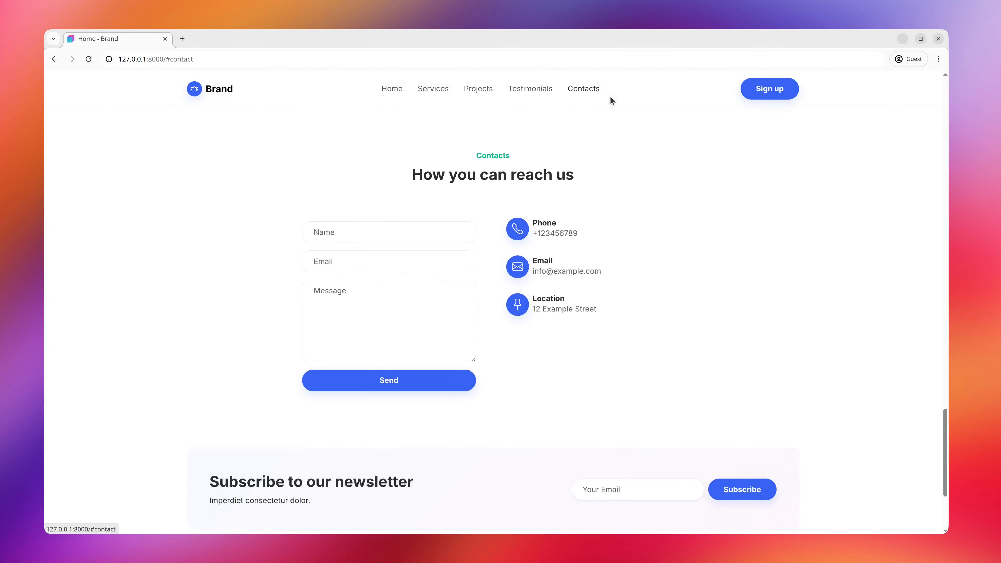
click(389, 94)
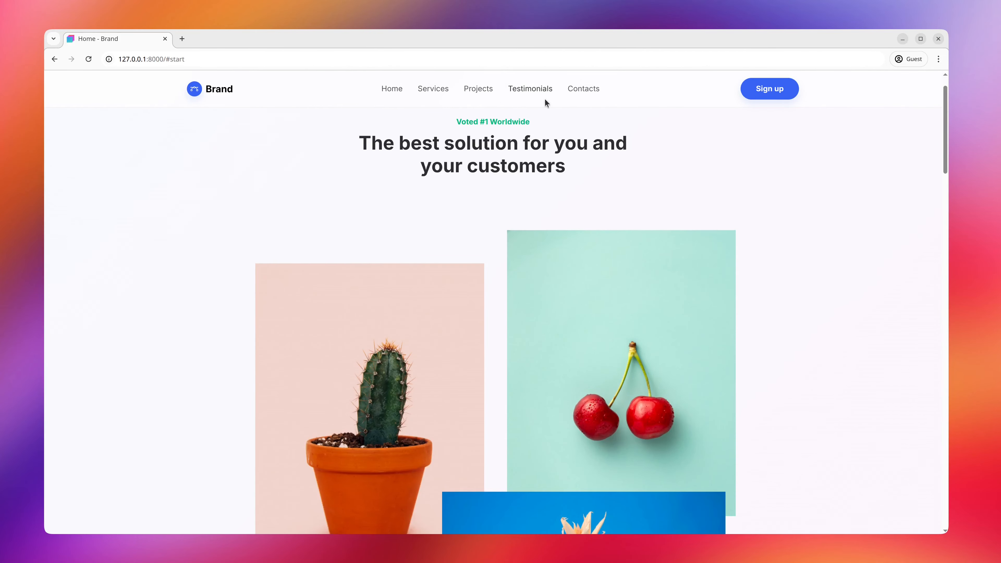
- Return to Bootstrap Studio and enable Scrollspy on the Body element with #mainNav as its target
key(alt+Tab)
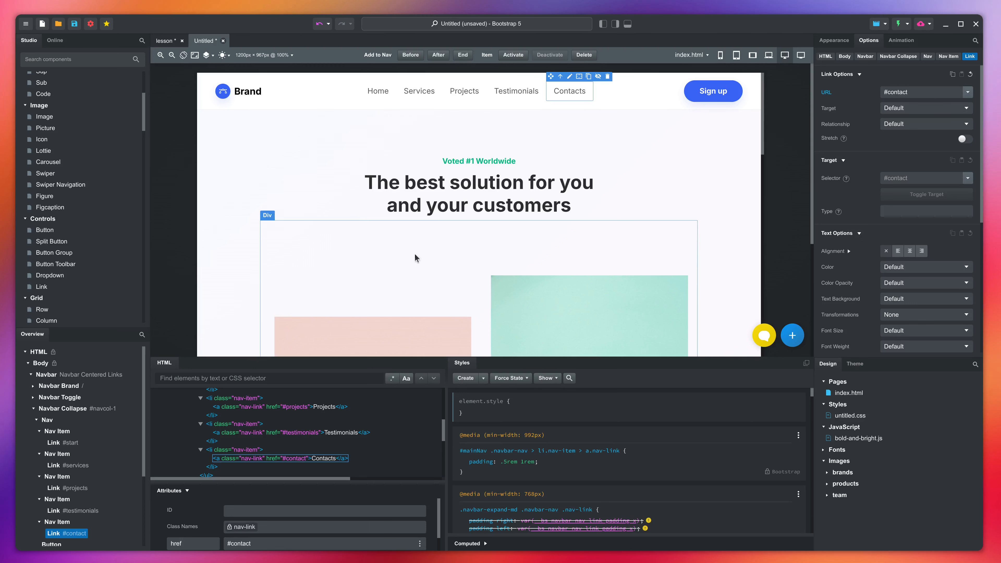
click(40, 363)
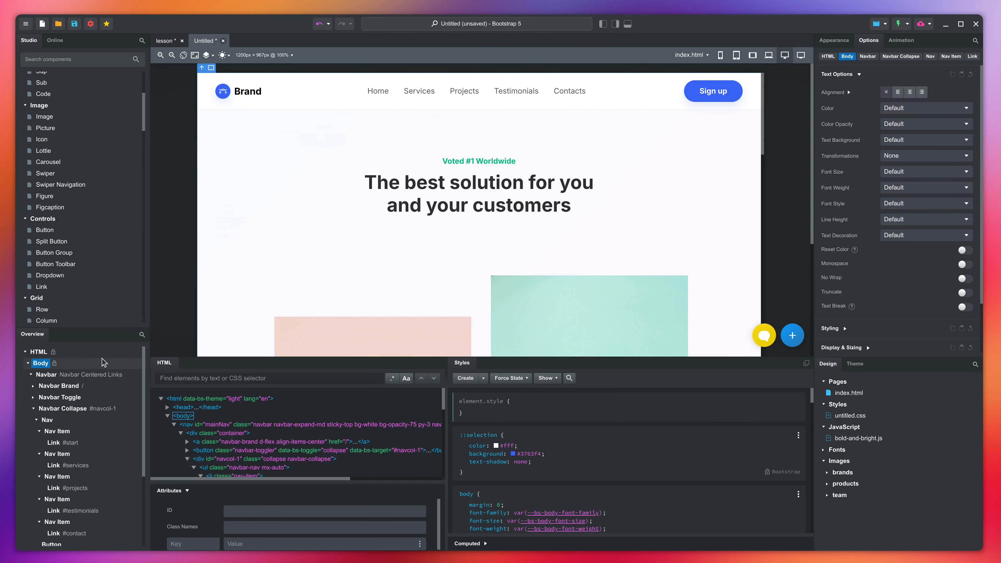
scroll(862, 227, down, 2)
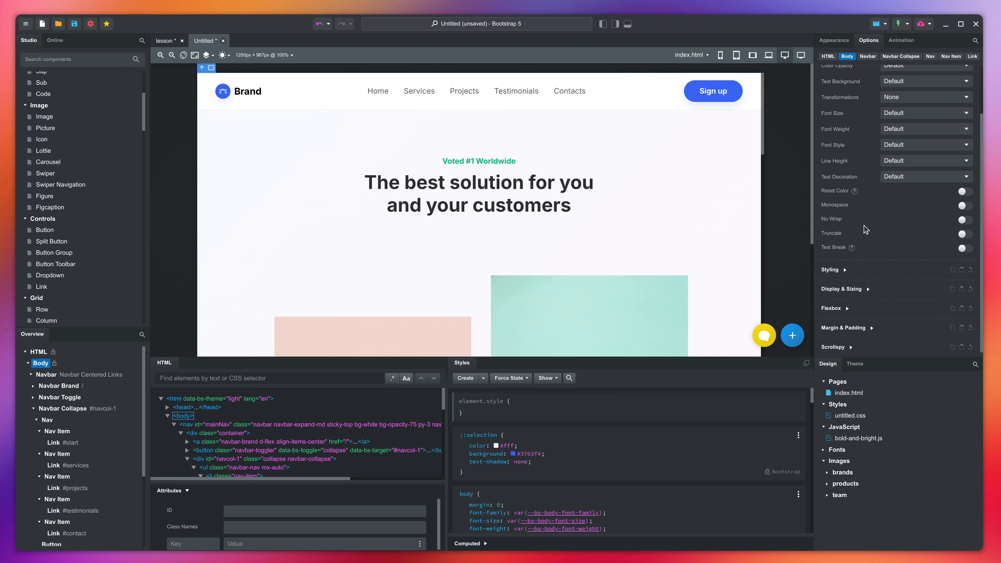
click(845, 347)
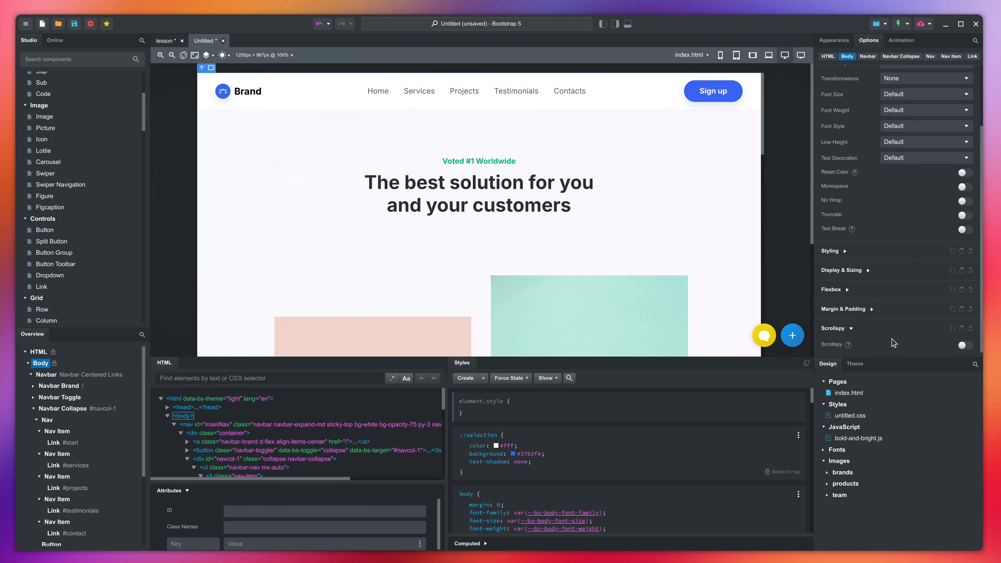
click(965, 346)
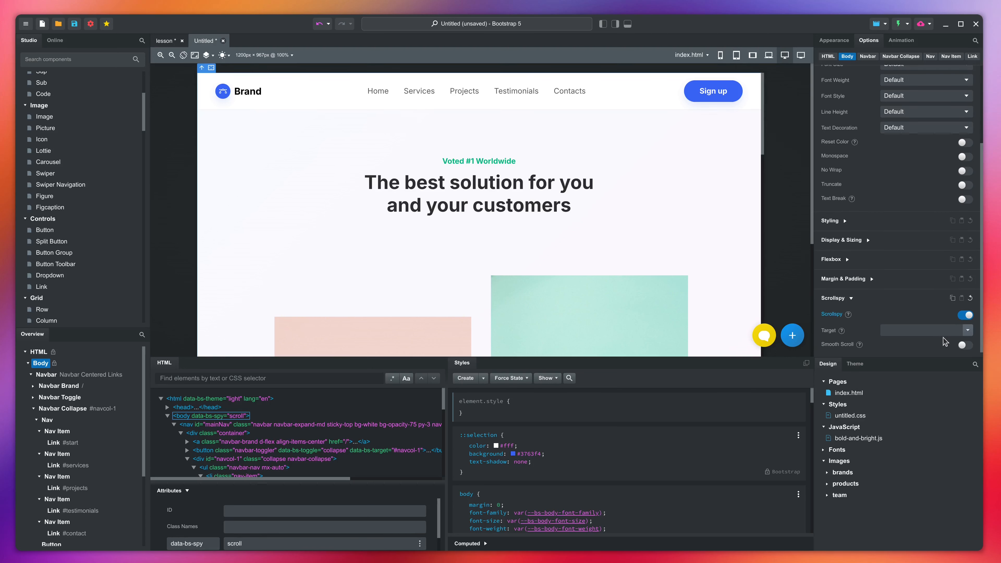
click(967, 330)
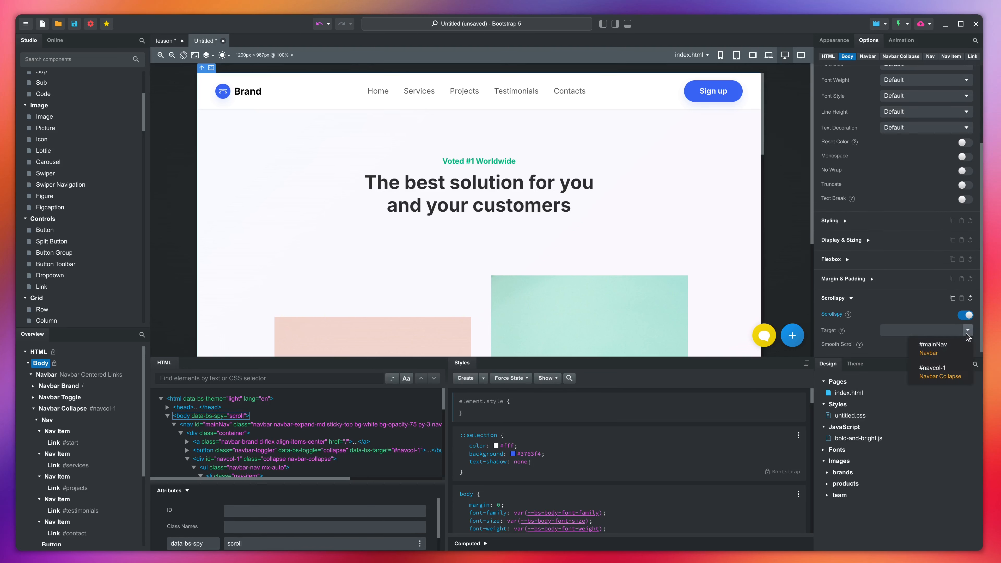
click(953, 350)
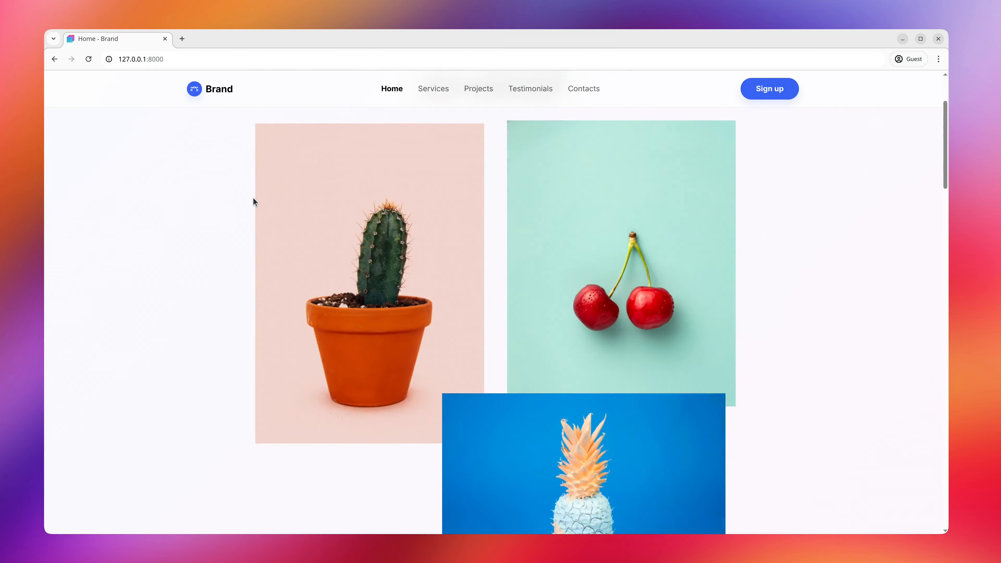
- In the browser preview, scroll through the page and follow the navbar links to examine the active-link highlighting
scroll(252, 198, down, 8)
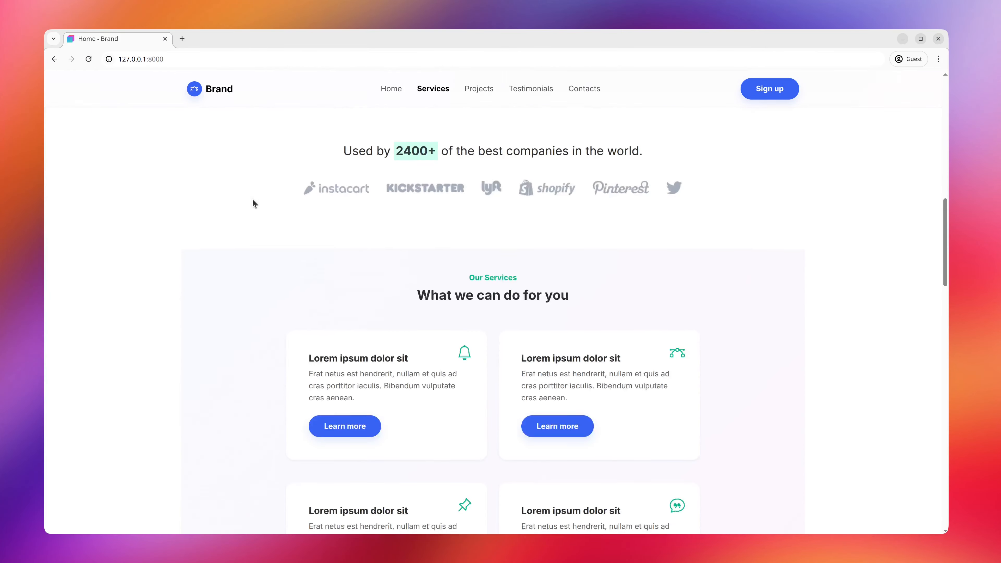
scroll(252, 199, down, 15)
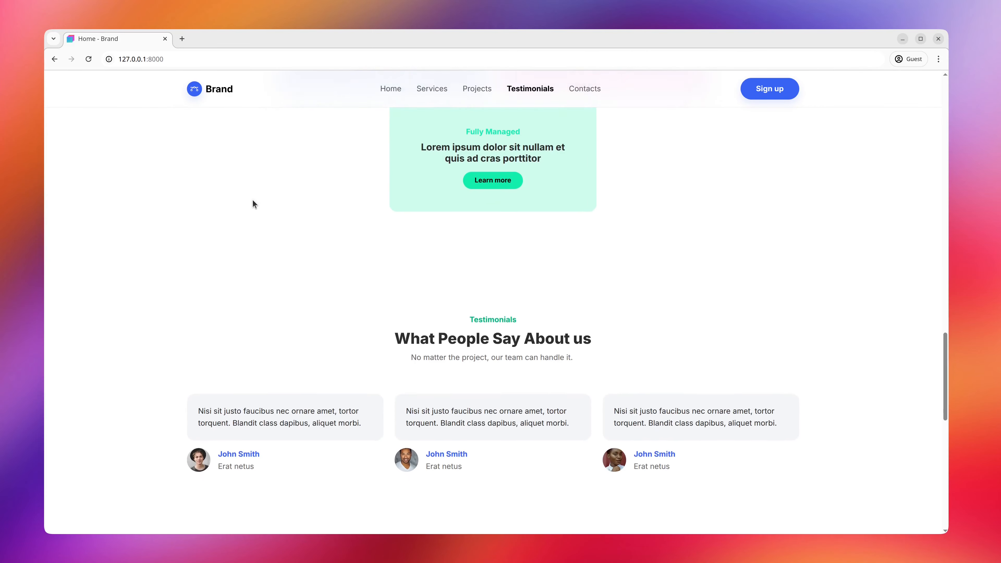
scroll(252, 199, down, 10)
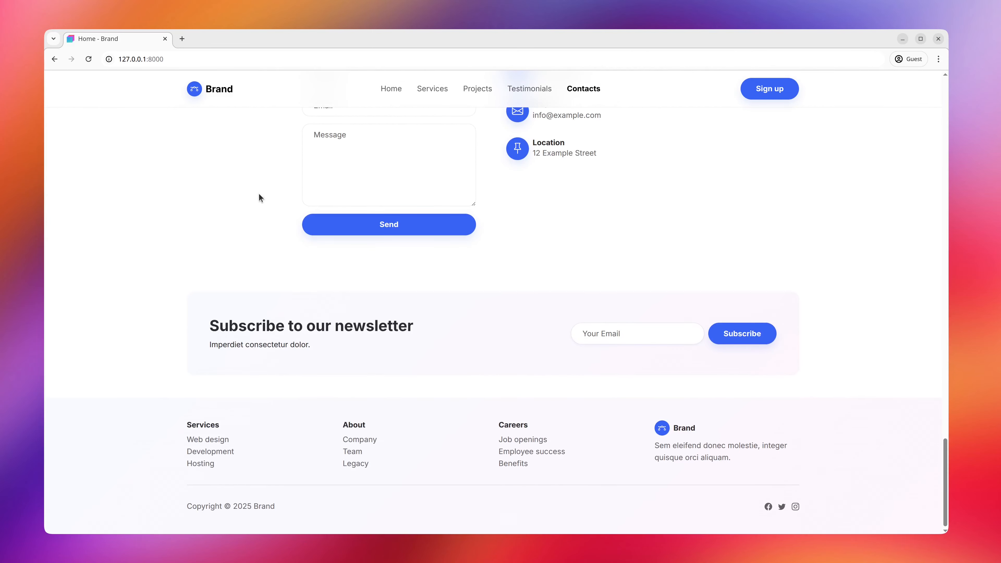
click(387, 93)
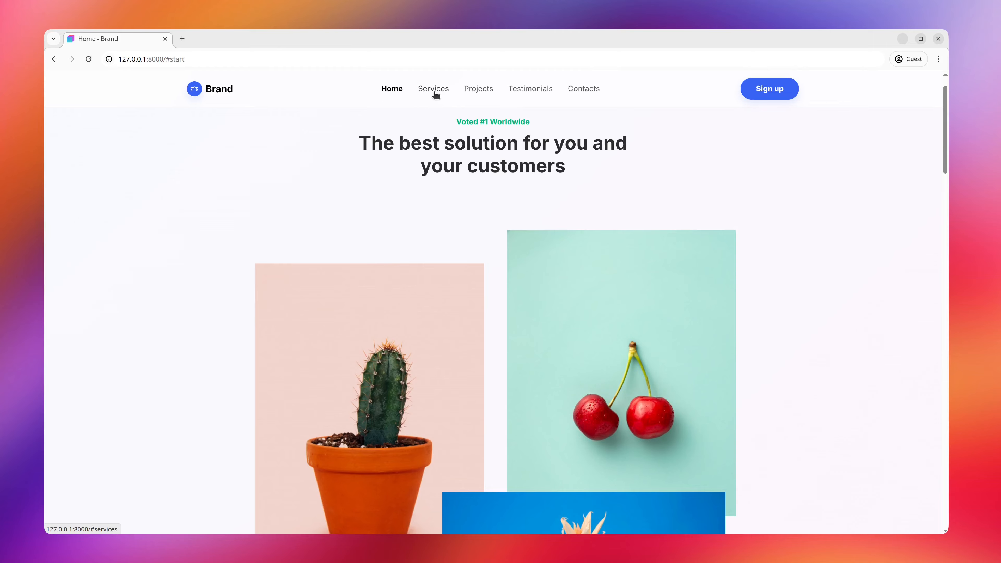
click(435, 93)
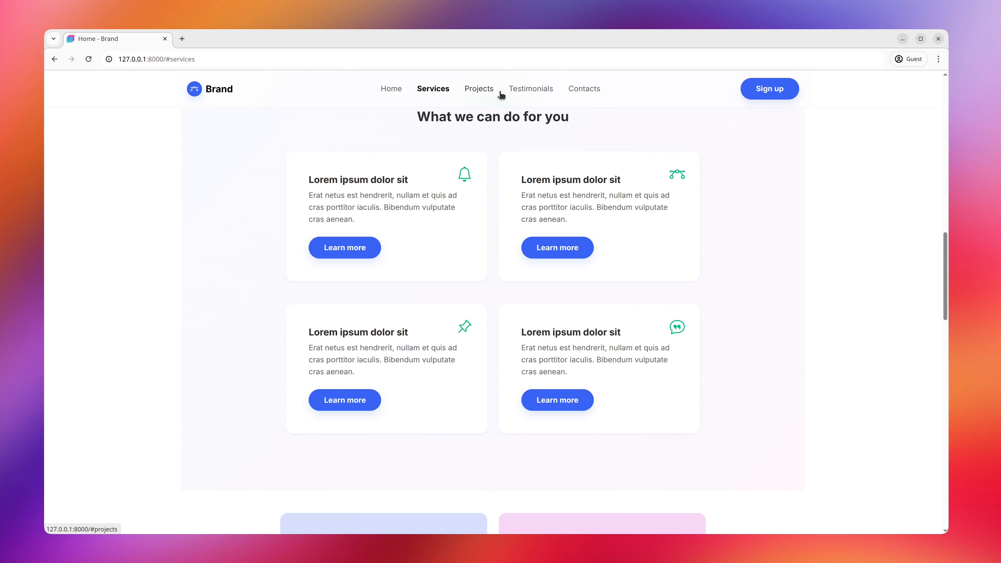
click(528, 91)
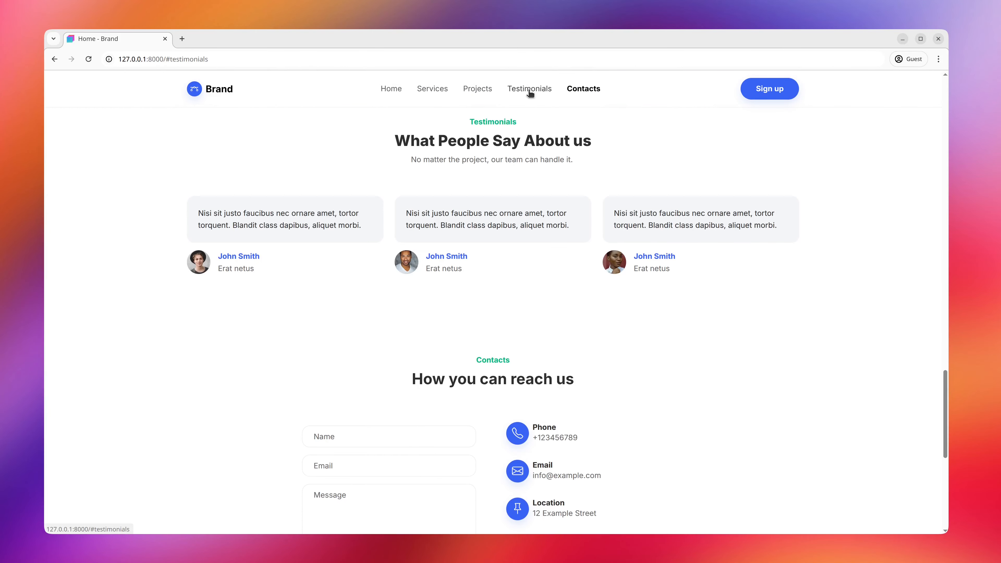
click(480, 90)
click(530, 94)
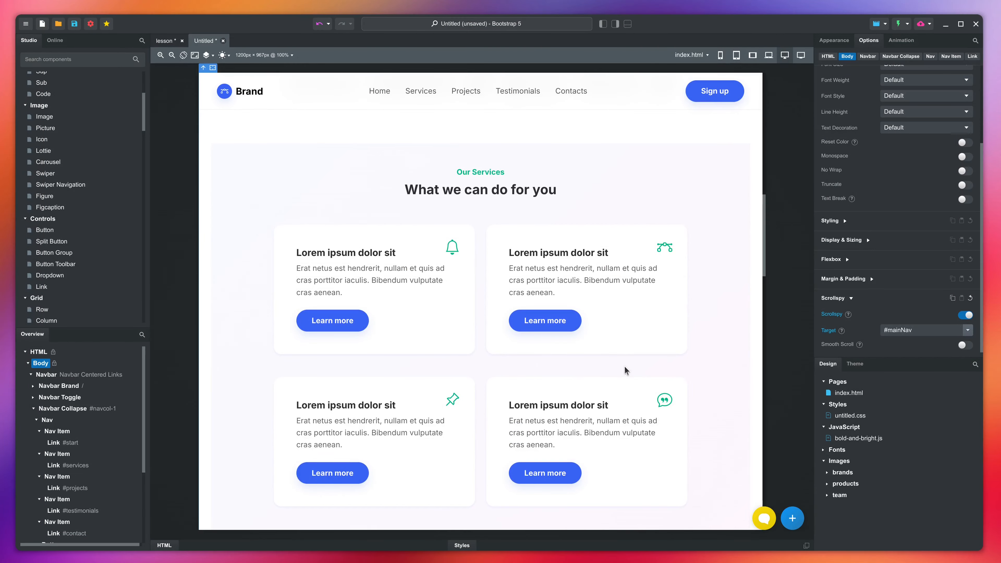
- Back in Bootstrap Studio, copy the row holding the Our Services heading in the #services section
click(349, 176)
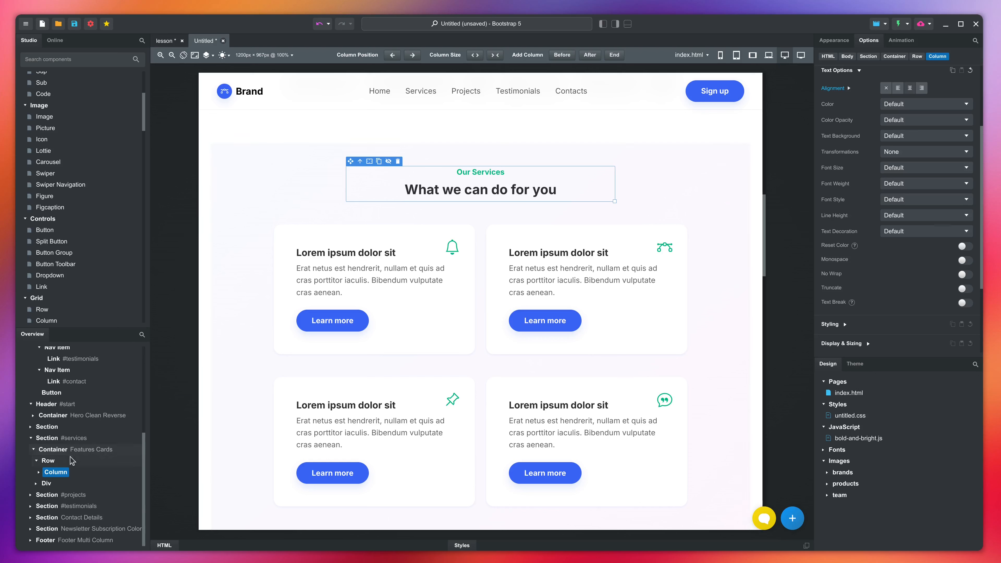
right_click(53, 462)
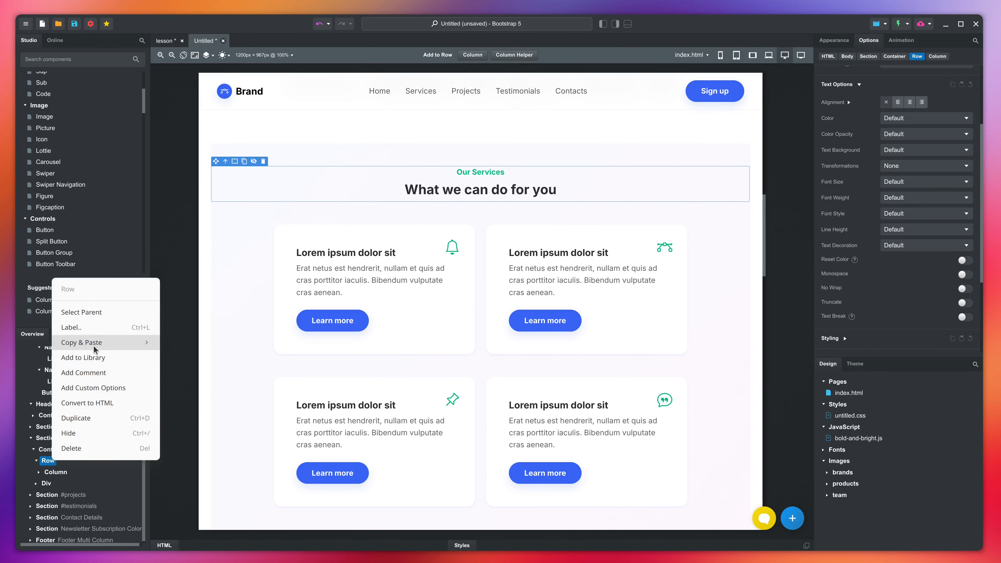
mouse_move(95, 348)
click(185, 359)
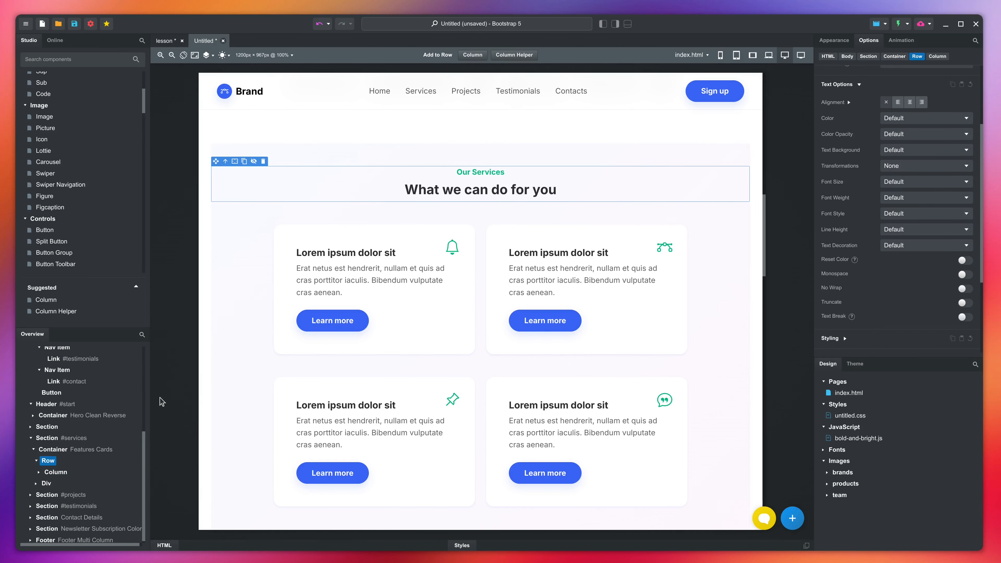
- Paste the copied heading row inside the #projects section's container and move it above the cards Div
click(30, 494)
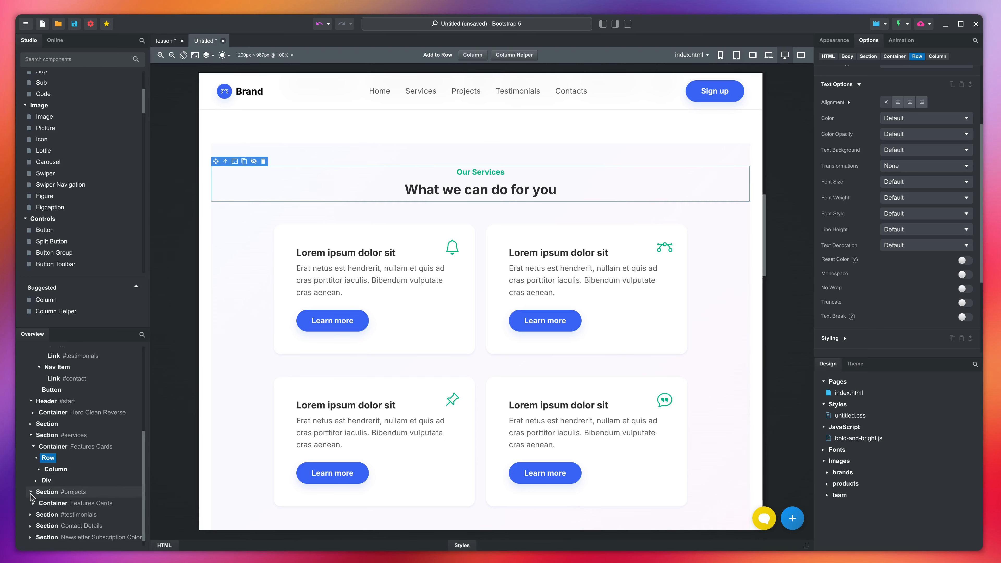
click(34, 495)
right_click(63, 496)
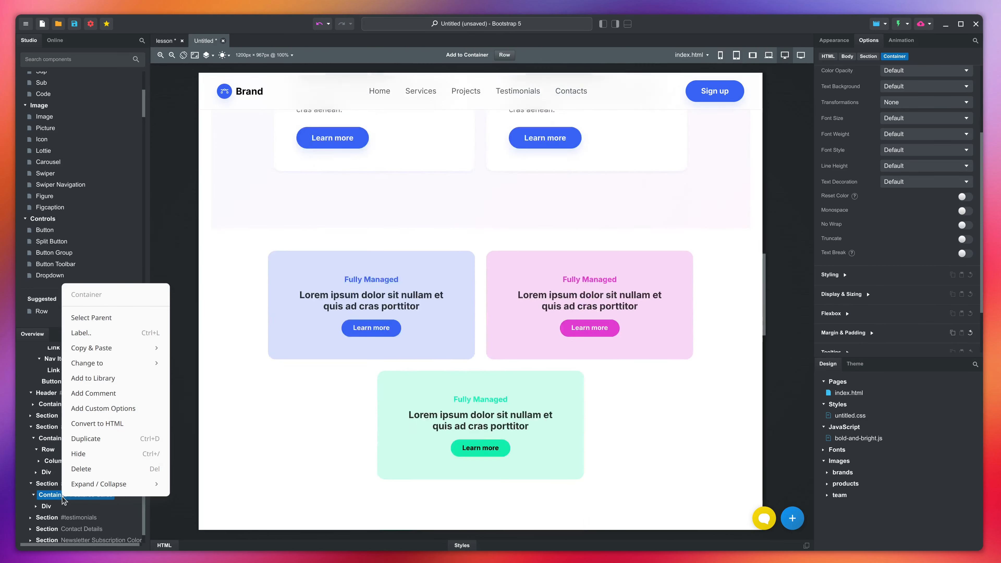
mouse_move(145, 351)
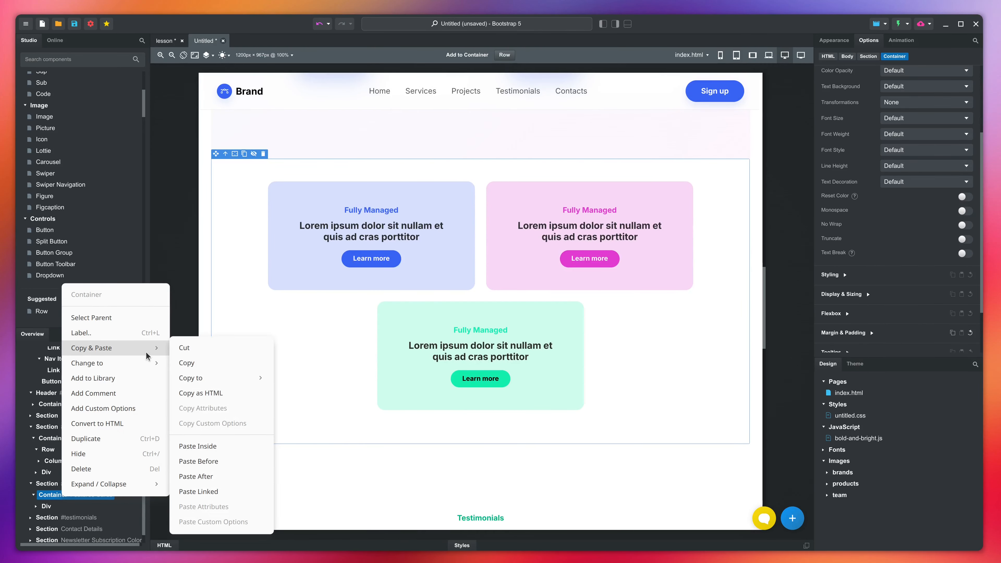
click(196, 446)
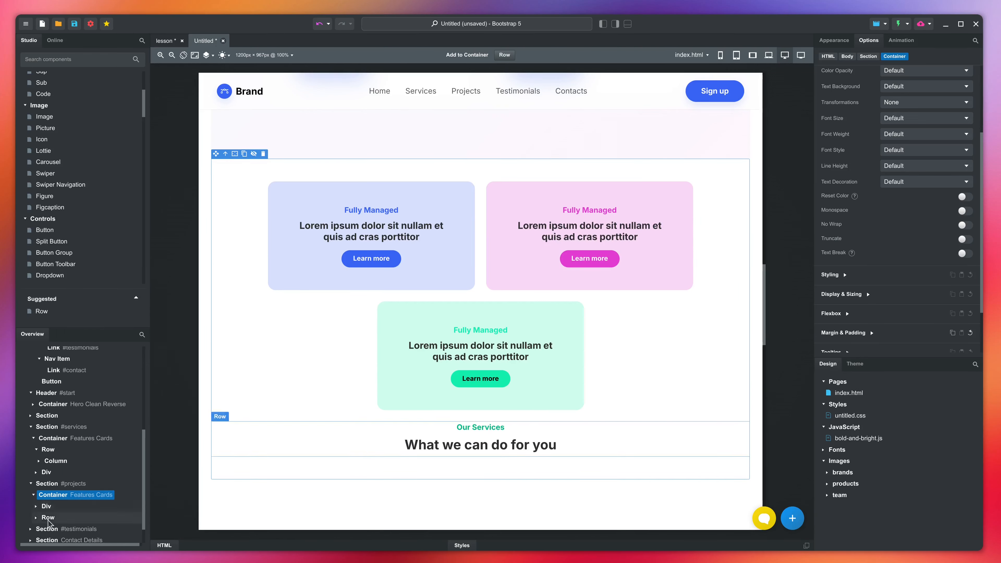
drag(48, 522, 52, 507)
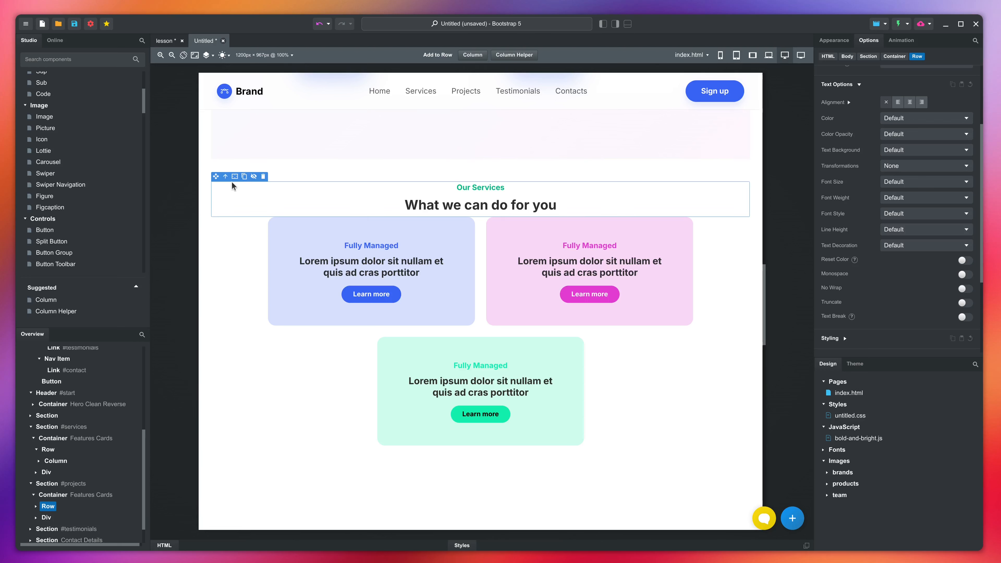
- Add a top margin and an mb-5 bottom margin to the heading row in the #projects section
mouse_move(237, 180)
drag(480, 181, 472, 163)
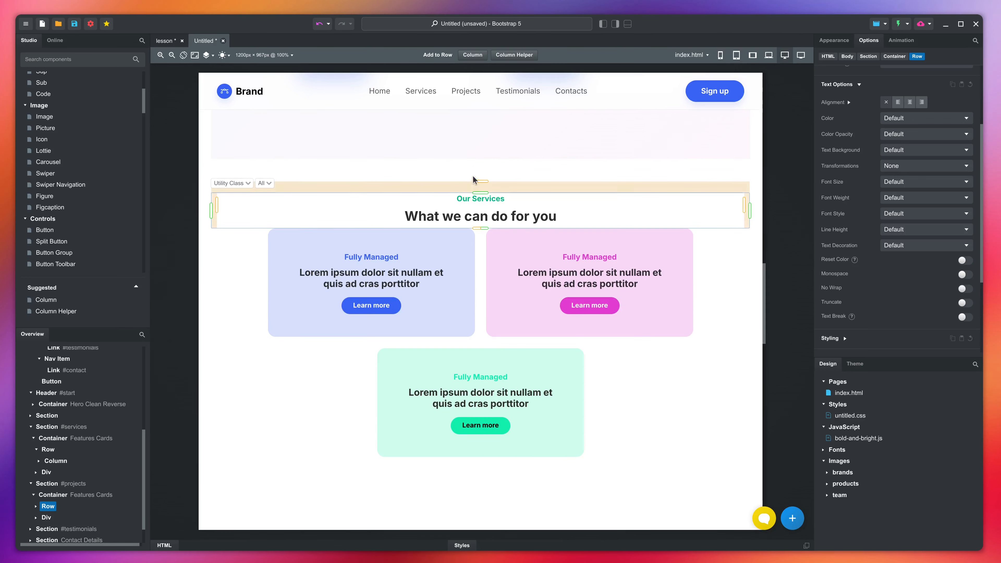
drag(480, 228, 475, 245)
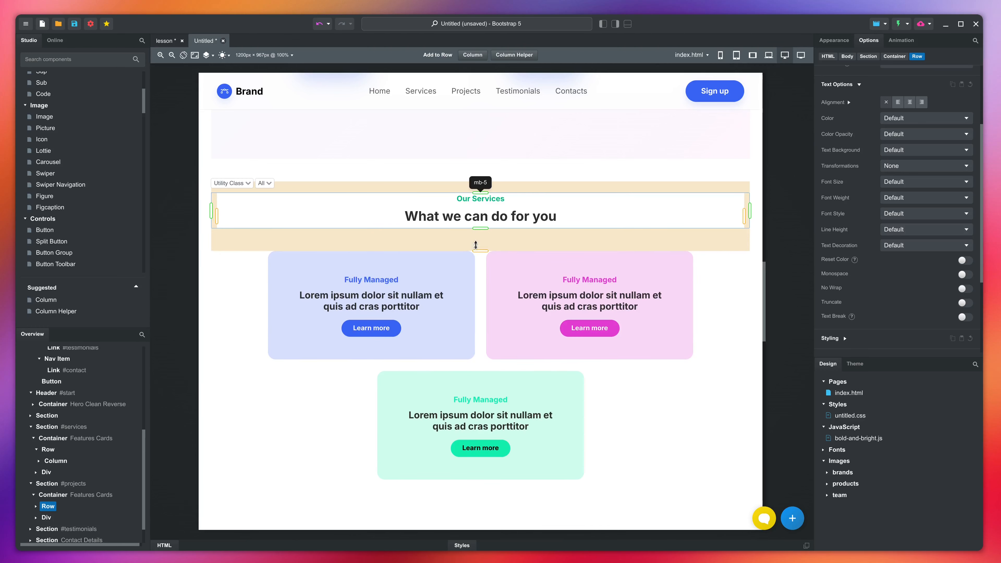
- Duplicate the three testimonial columns in the #testimonials section twice to make three rows of three testimonials
scroll(475, 245, down, 8)
scroll(475, 250, down, 4)
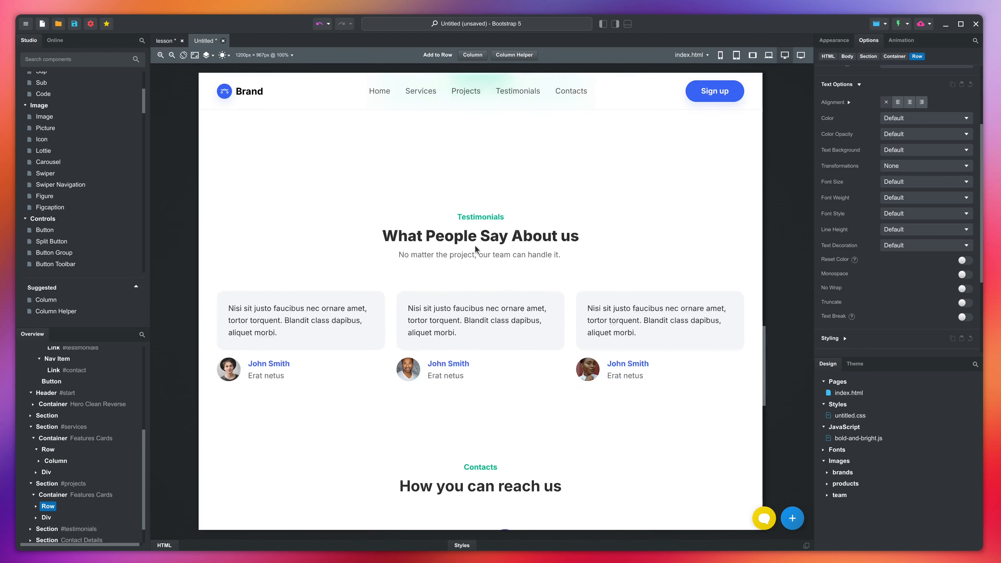
click(379, 295)
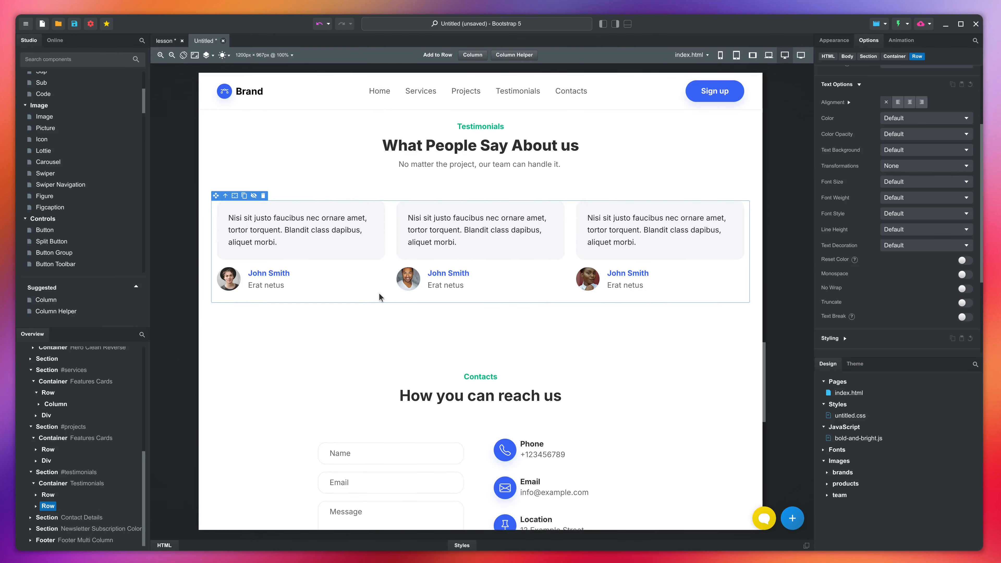
click(36, 506)
scroll(37, 508, down, 1)
click(55, 483)
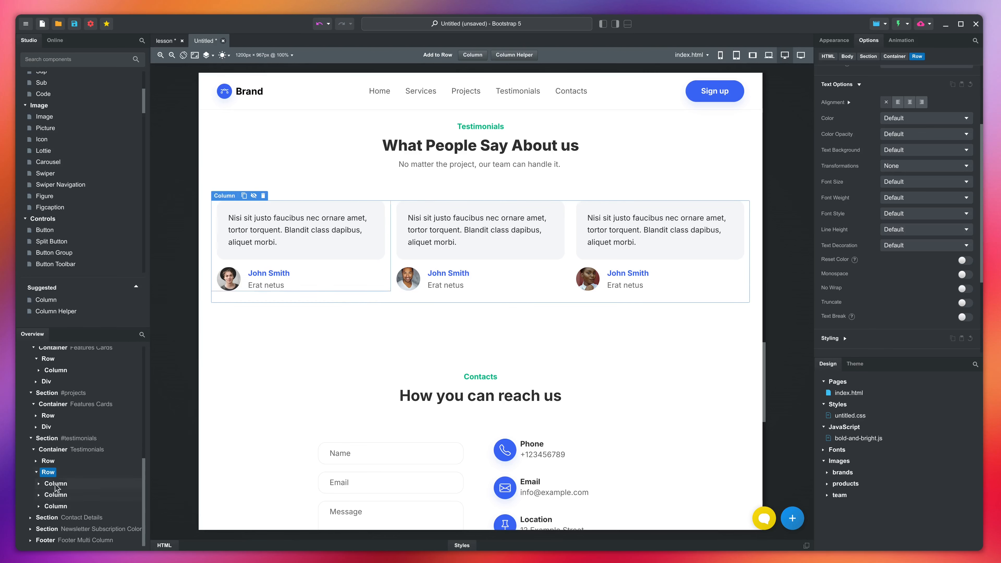
shift+click(55, 506)
right_click(58, 511)
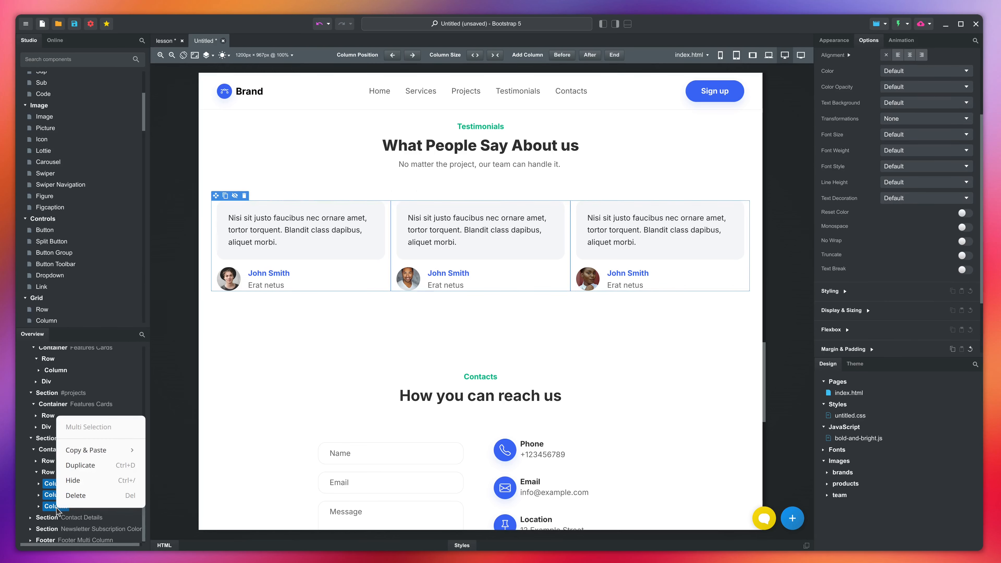
click(88, 466)
right_click(67, 489)
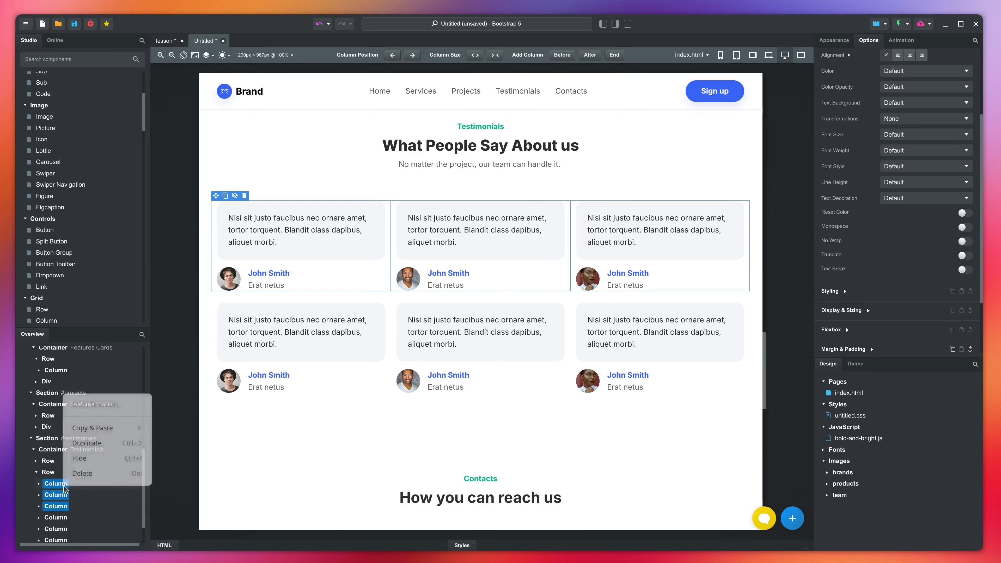
click(95, 443)
scroll(98, 455, down, 3)
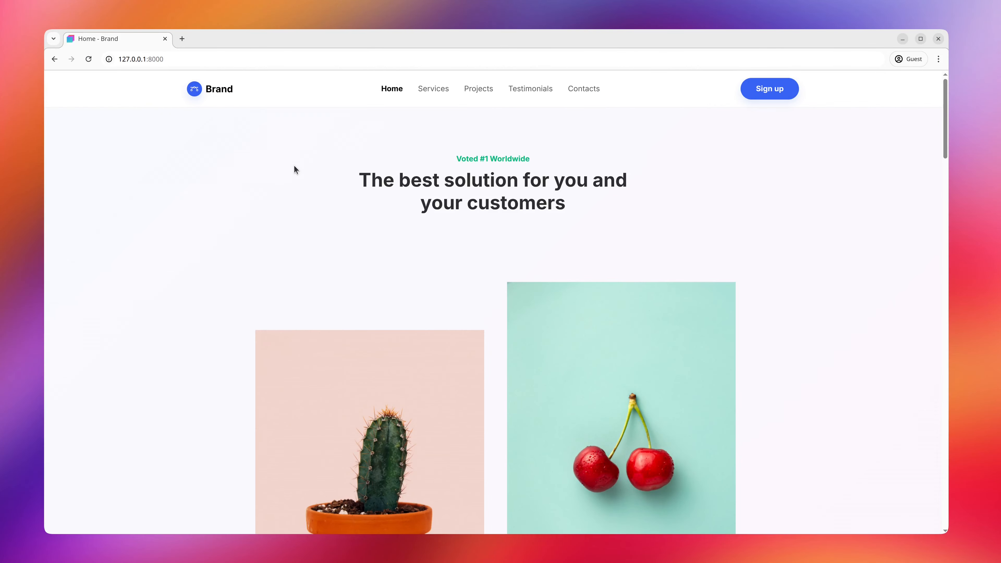
- In the browser preview, follow the Projects, Testimonials, Contacts and Services links to examine where each section lands under the sticky navbar
click(485, 98)
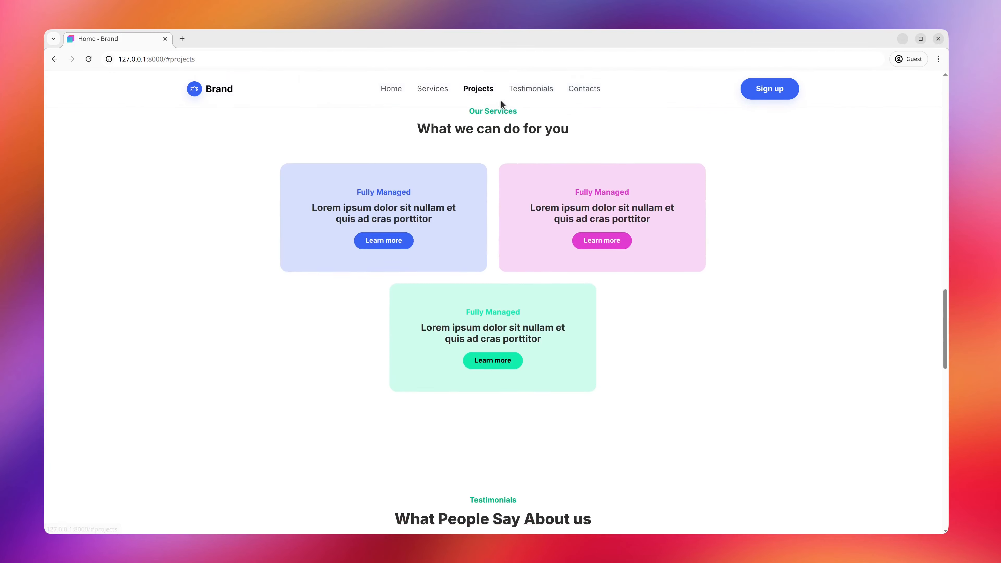
click(537, 91)
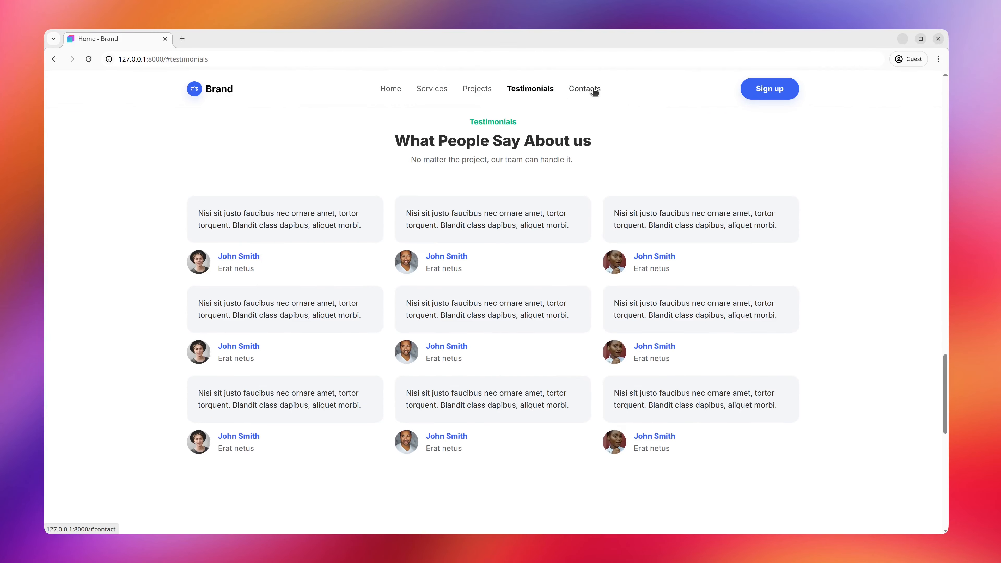
click(593, 91)
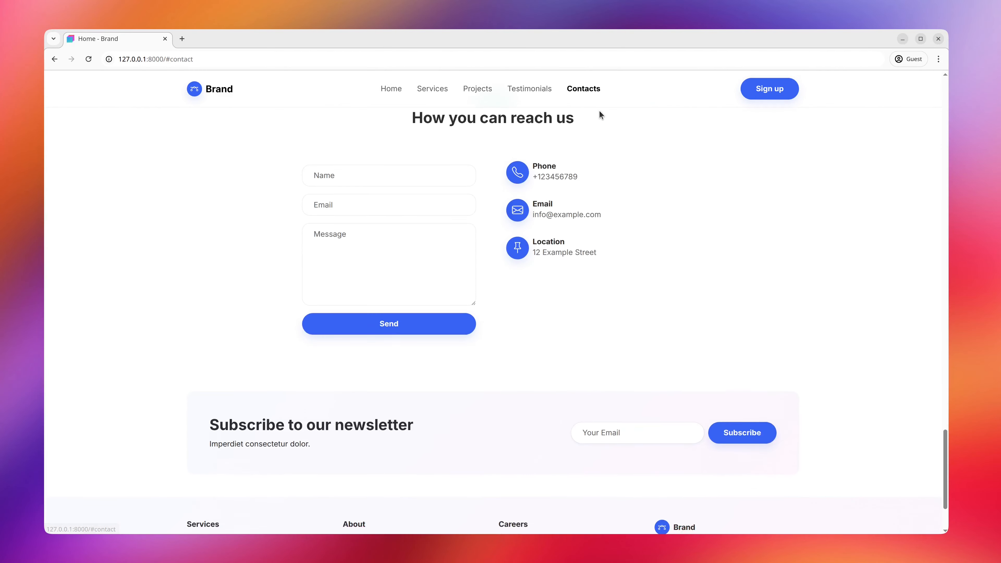
click(480, 89)
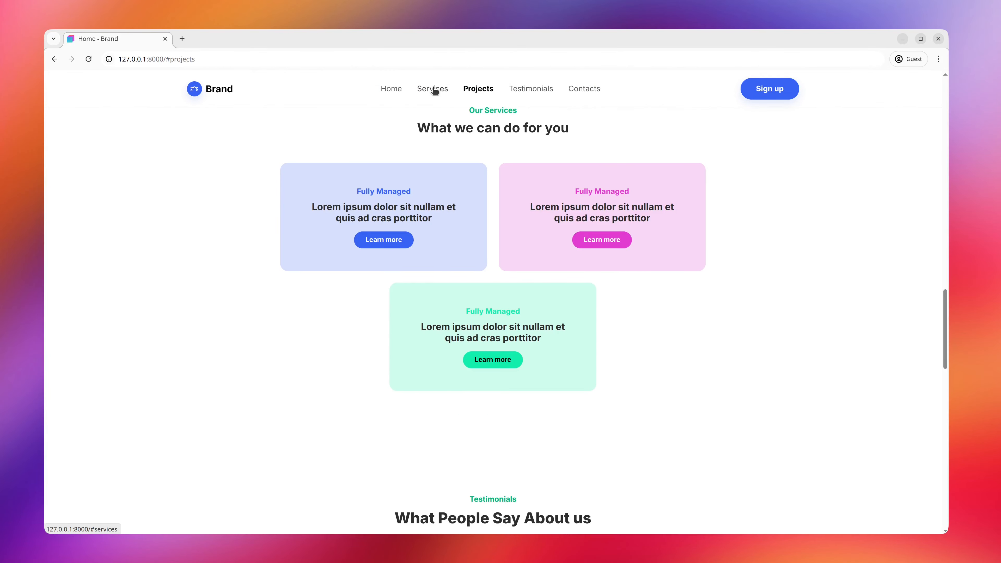
click(434, 90)
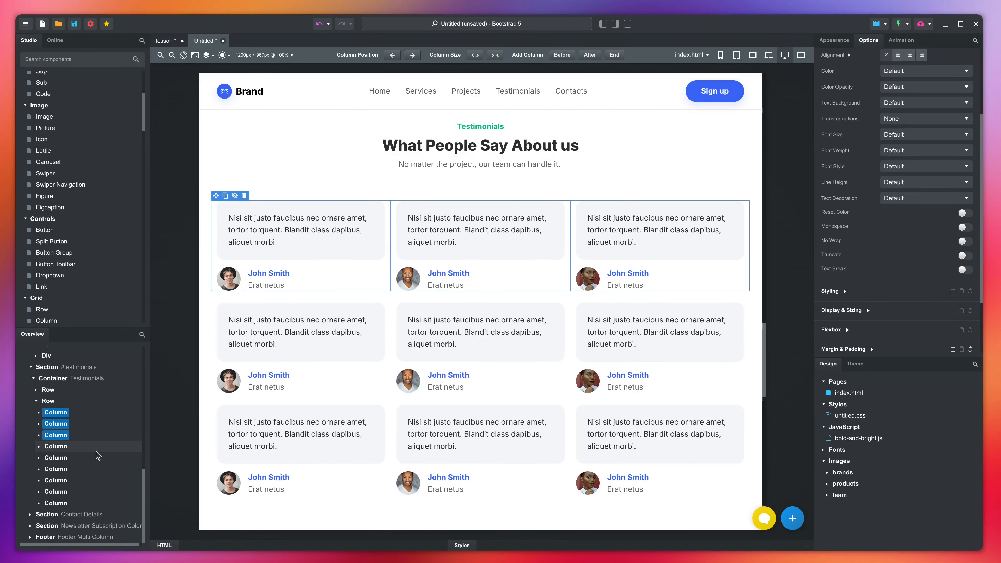
- Back in Bootstrap Studio, add an html rule to untitled.css with scroll-padding-top set to 50px
double_click(834, 415)
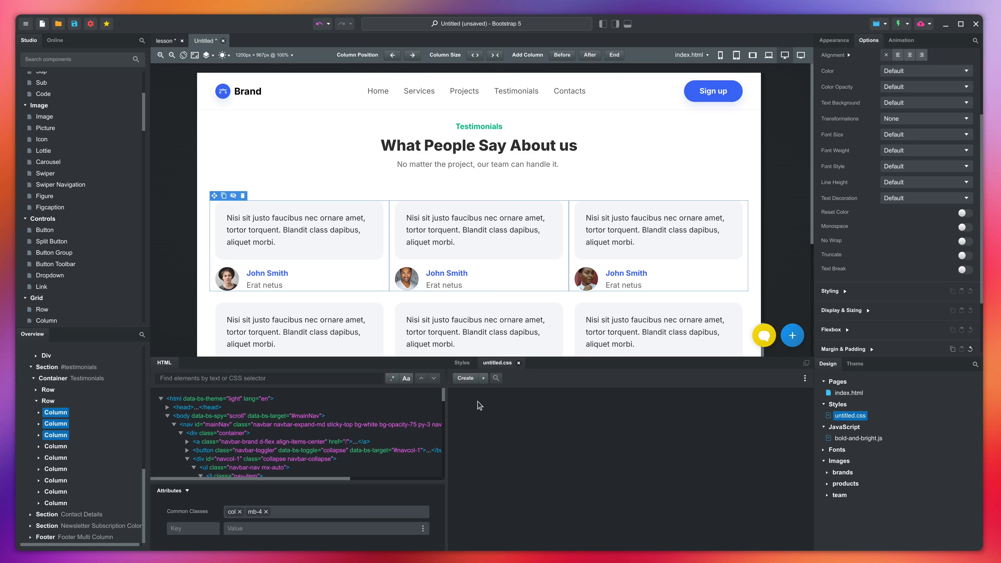
click(471, 381)
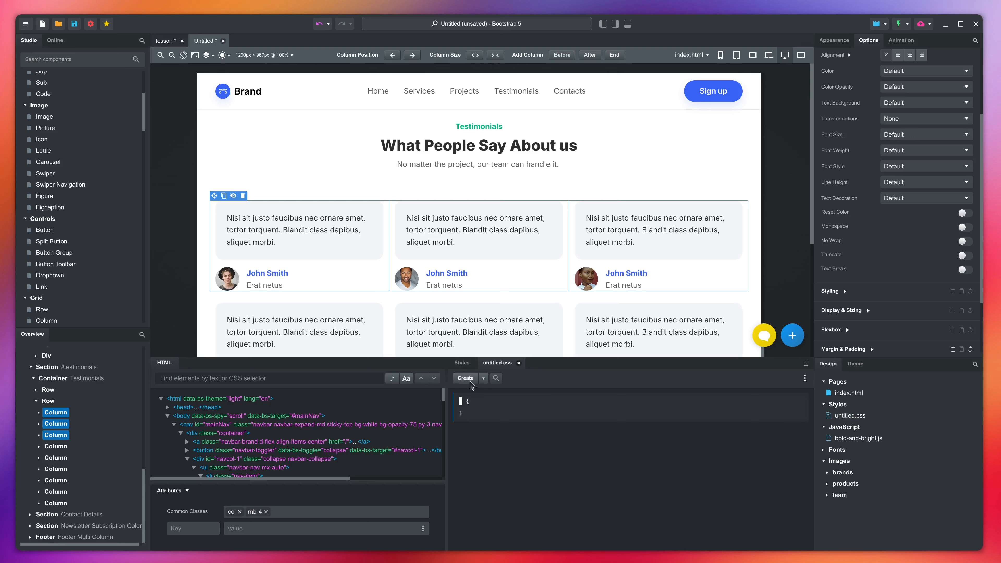
text(html)
key(Return)
text(scroll-pa)
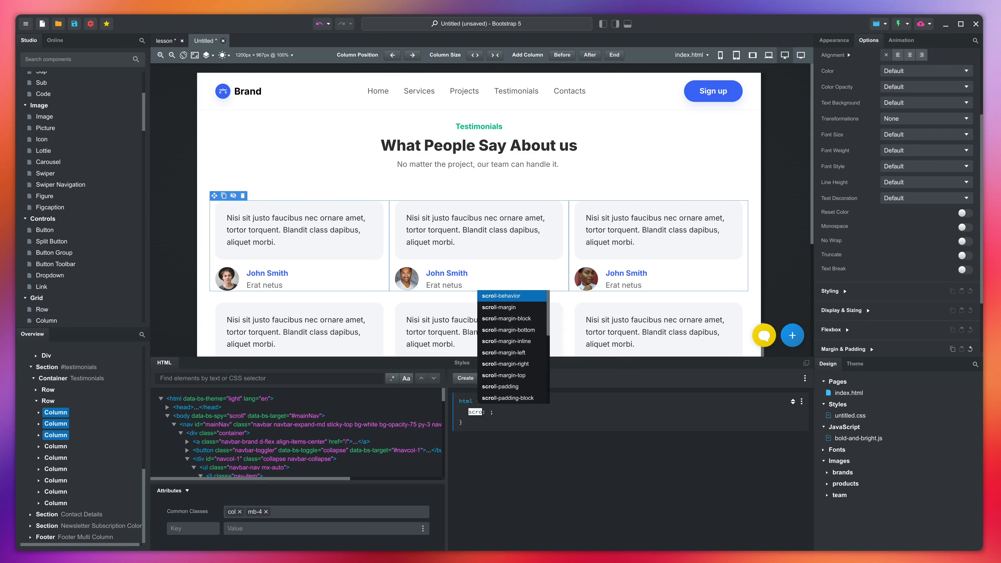
text(dding-top)
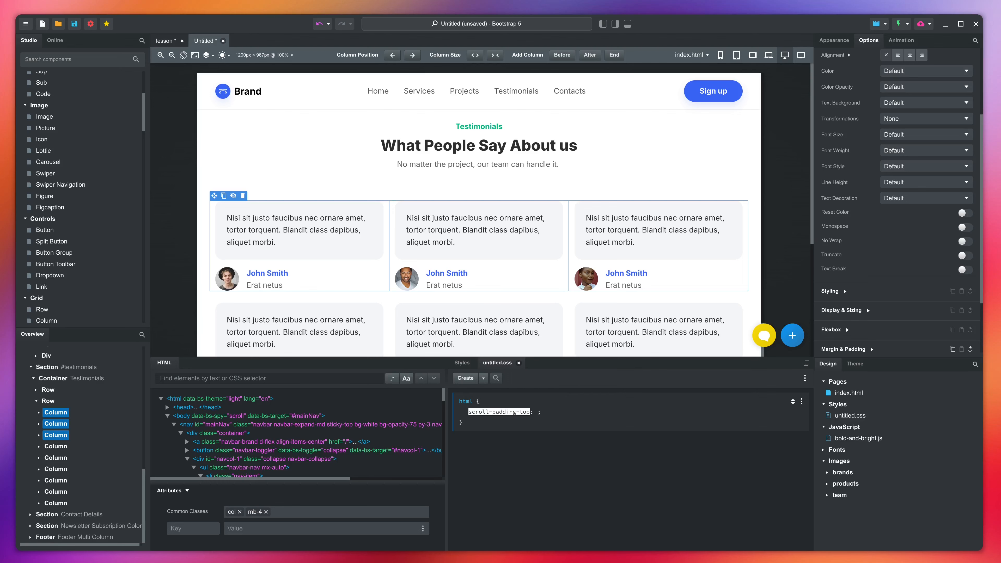
key(Return)
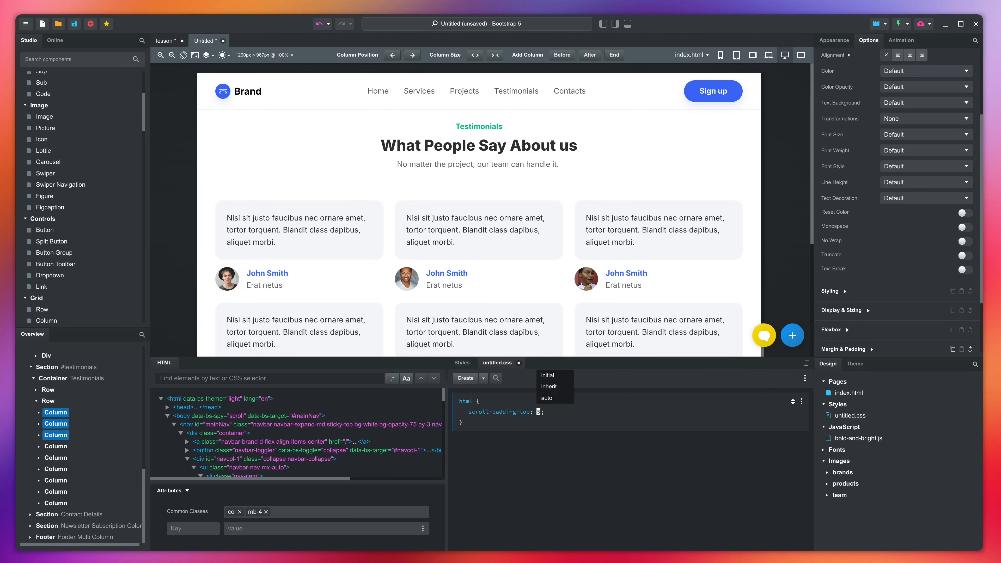
text(50px)
key(Return)
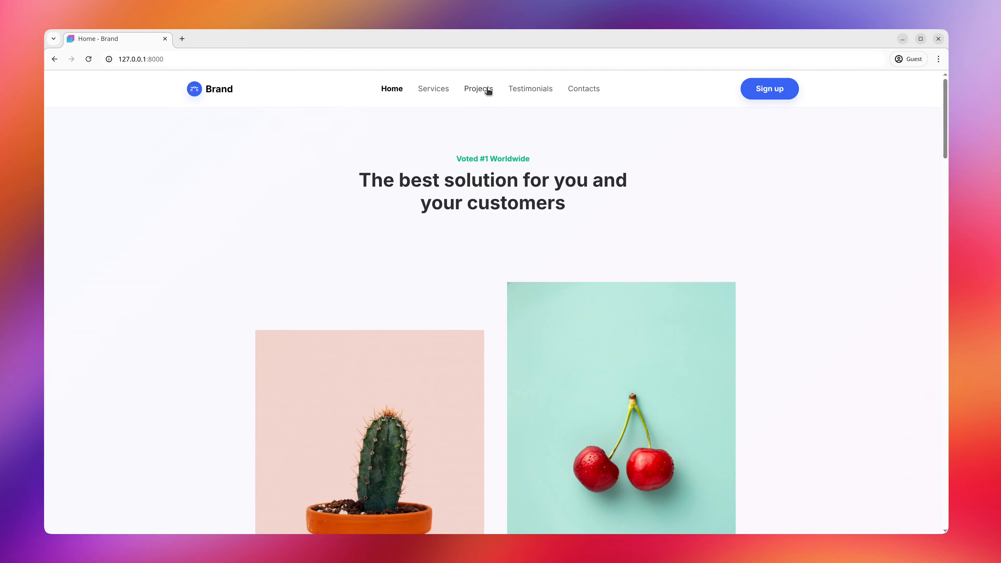
- In the browser preview, follow the Projects and Services links to check the heading offset below the navbar
click(488, 90)
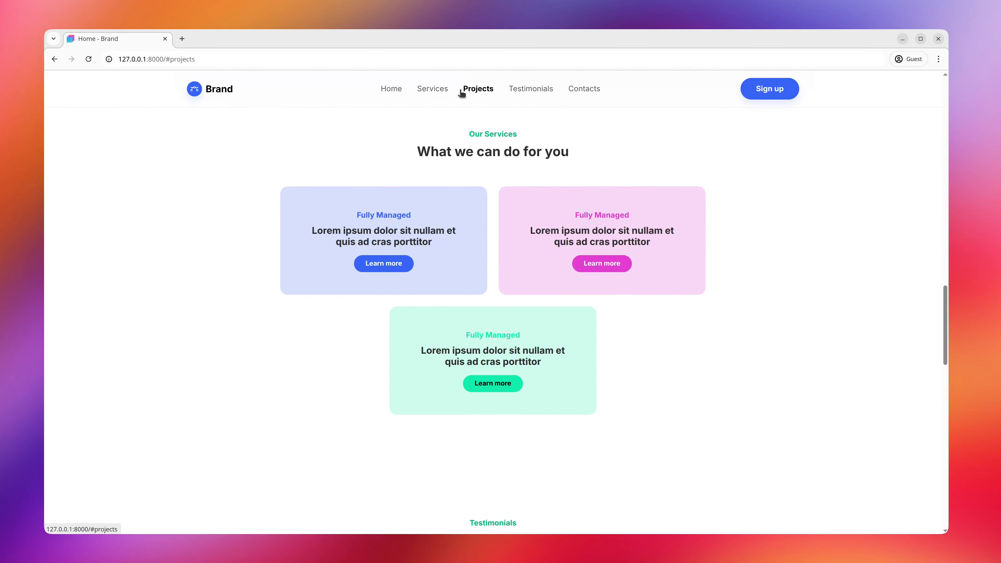
click(427, 91)
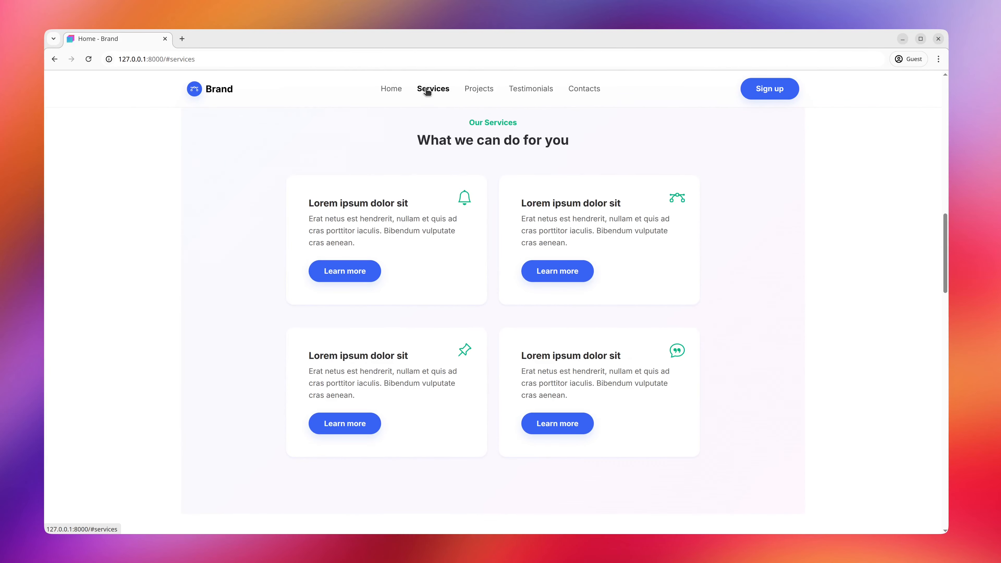